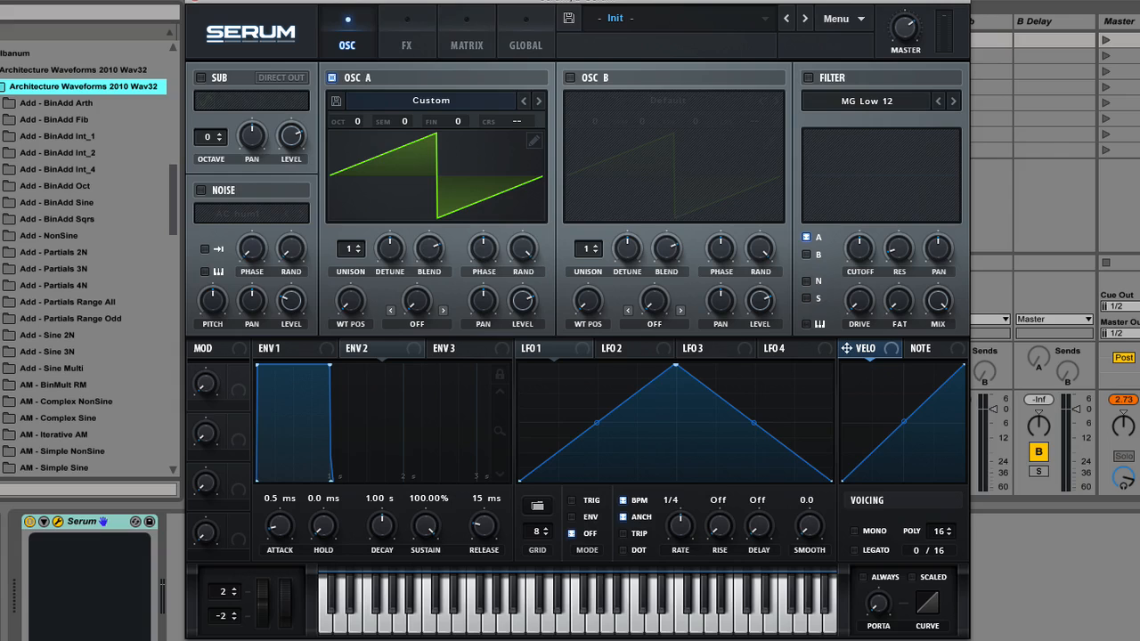
Open the oscillator A wavetable editor and raise only the first harmonic bin to draw a sine wave.
left_click(533, 141)
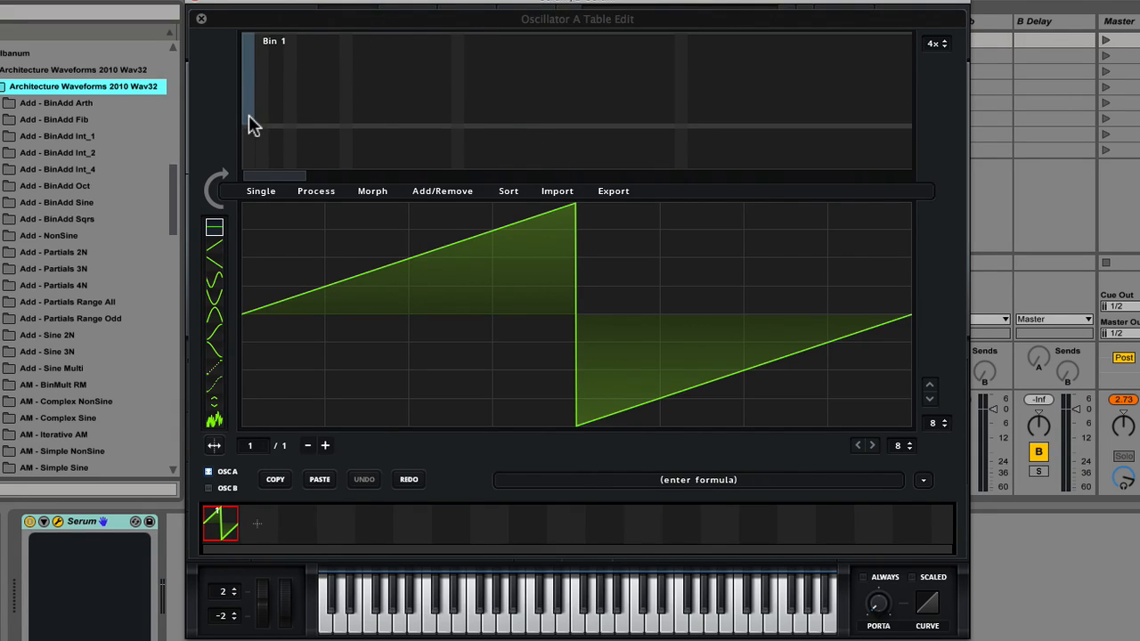
left_click_drag(247, 114, 272, 128)
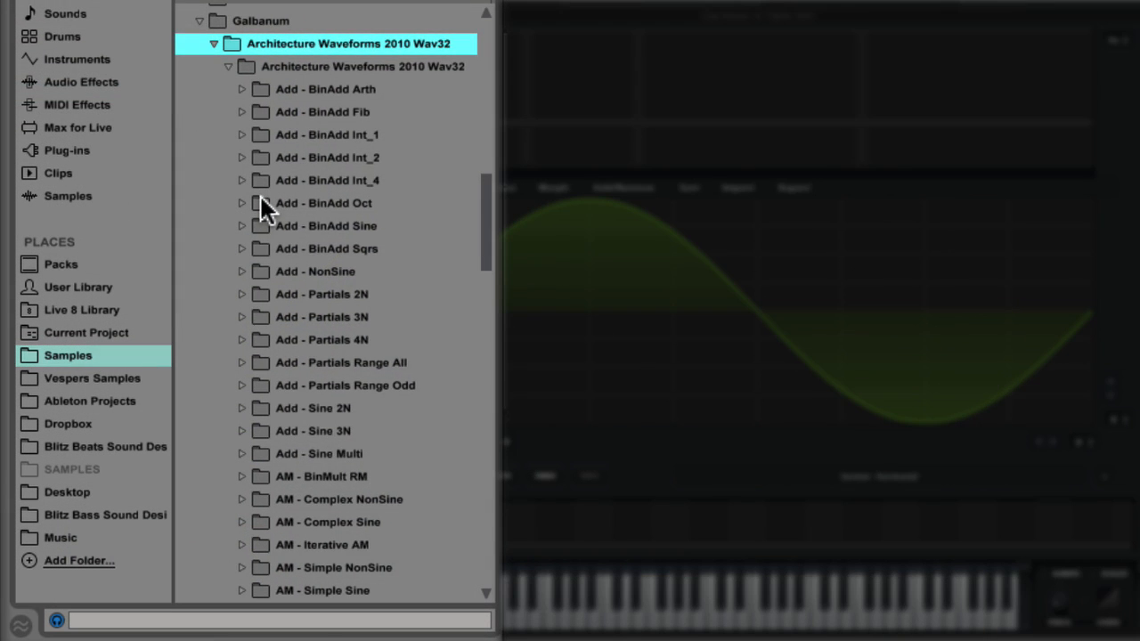
Audition the first several waveforms in the AM - Simple Sine sample folder, and close the folder.
scroll(260, 195, "down", 2)
scroll(259, 196, "down", 5)
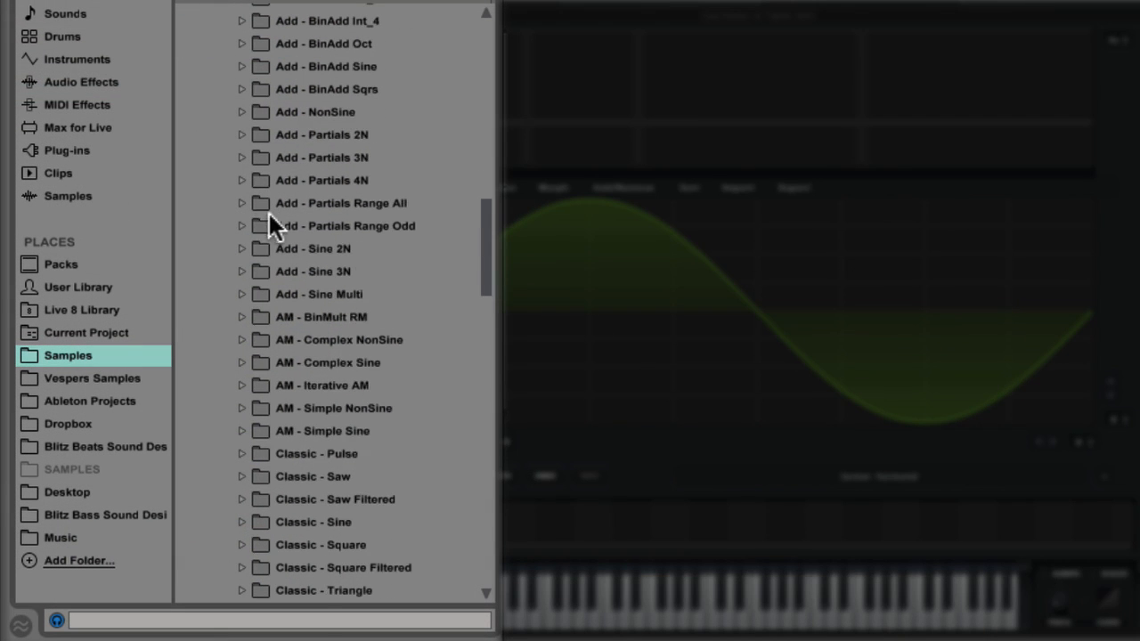
left_click(255, 429)
left_click(347, 465)
key("Down")
key("Down")
key("Down")
key("Down")
key("Down")
key("Down")
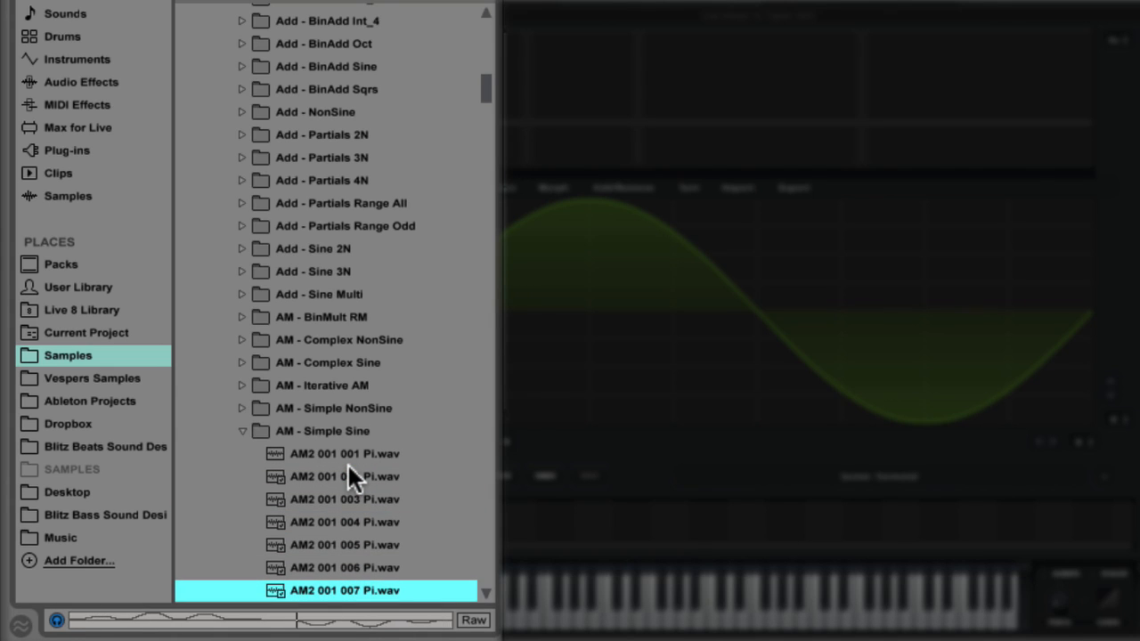
left_click(265, 408)
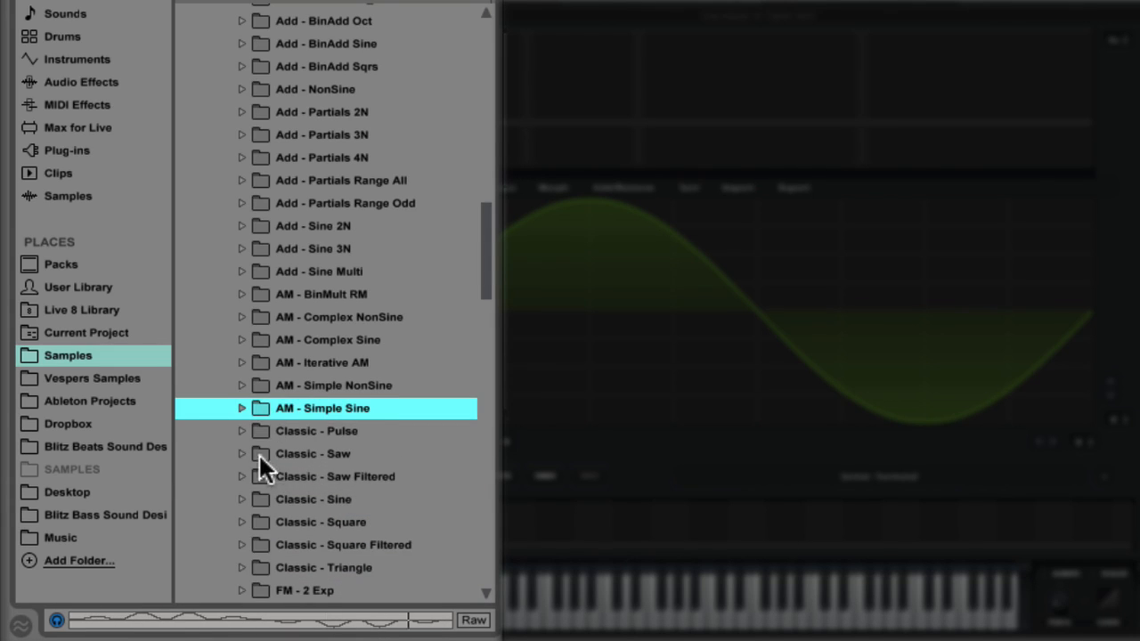
Audition the Classic - Saw waveforms from Cos Saw.wav through Saw Down 0.75 Pos.wav, and close the folder.
left_click(260, 455)
left_click(336, 480)
key("Down")
key("Down")
key("Down")
key("Down")
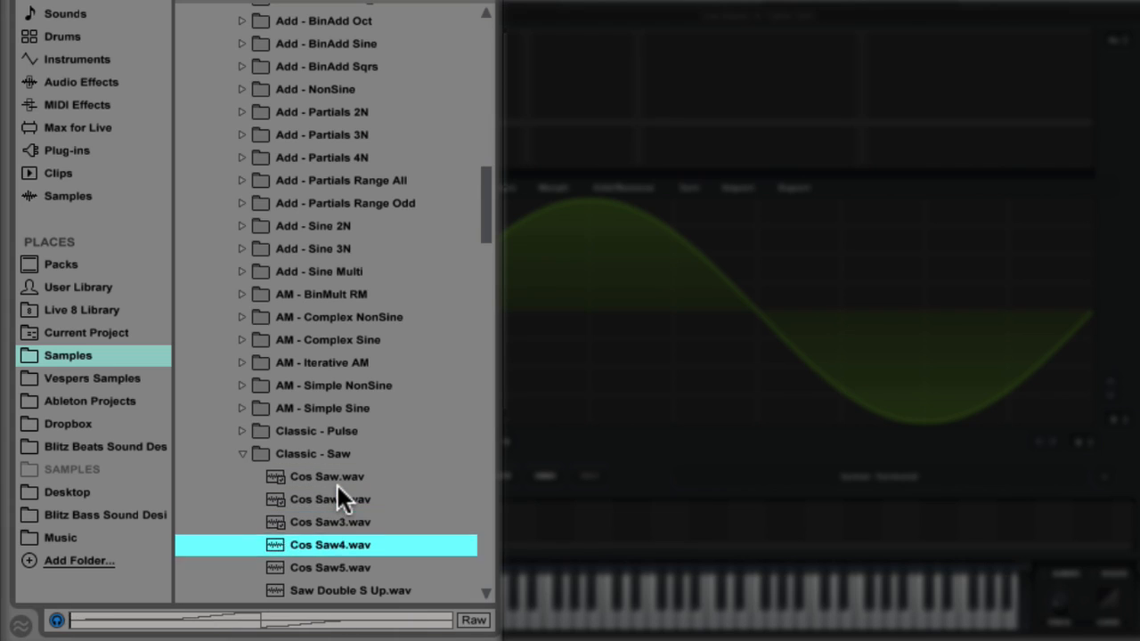
key("Down")
key("Down")
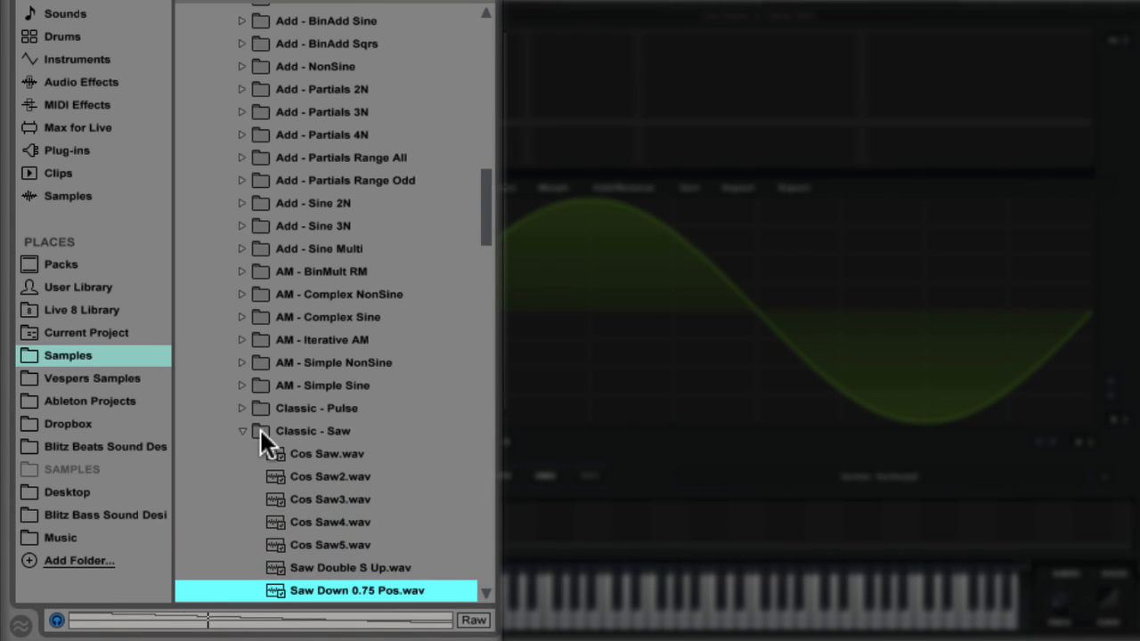
left_click(259, 431)
Audition the FM - 2 Exp waveforms from FM2 Exp 01 01 Pi.wav through FM2 Exp 01 08 Pi.wav, and close the folder.
left_click(255, 473)
left_click(365, 477)
key("Down")
key("Down")
key("Down")
key("Down")
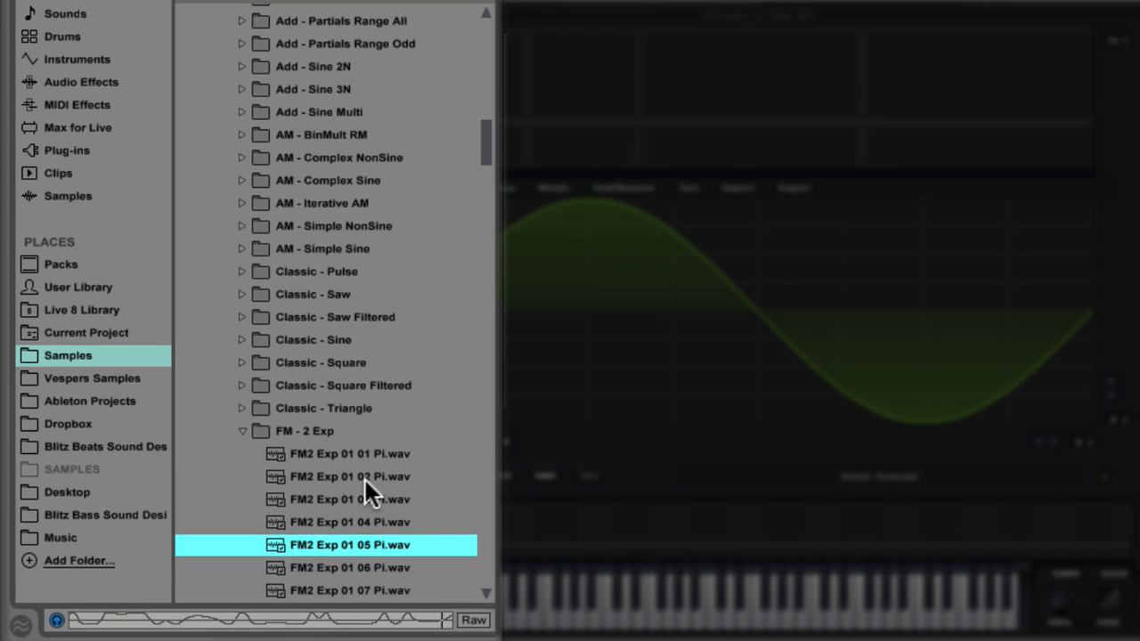
key("Down")
key("Down")
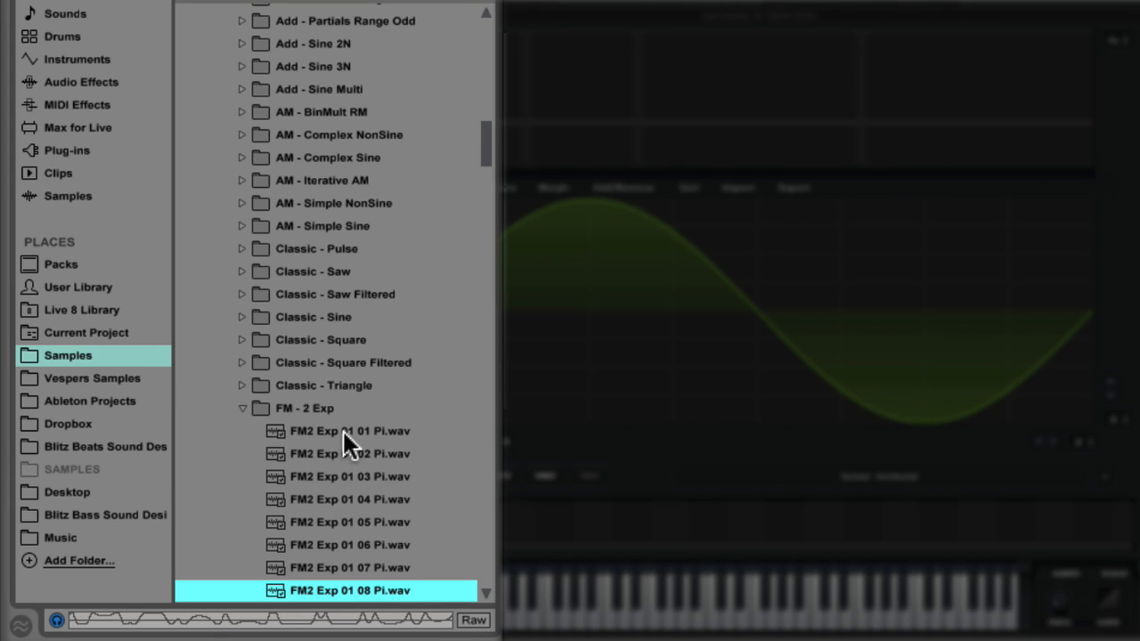
left_click(264, 408)
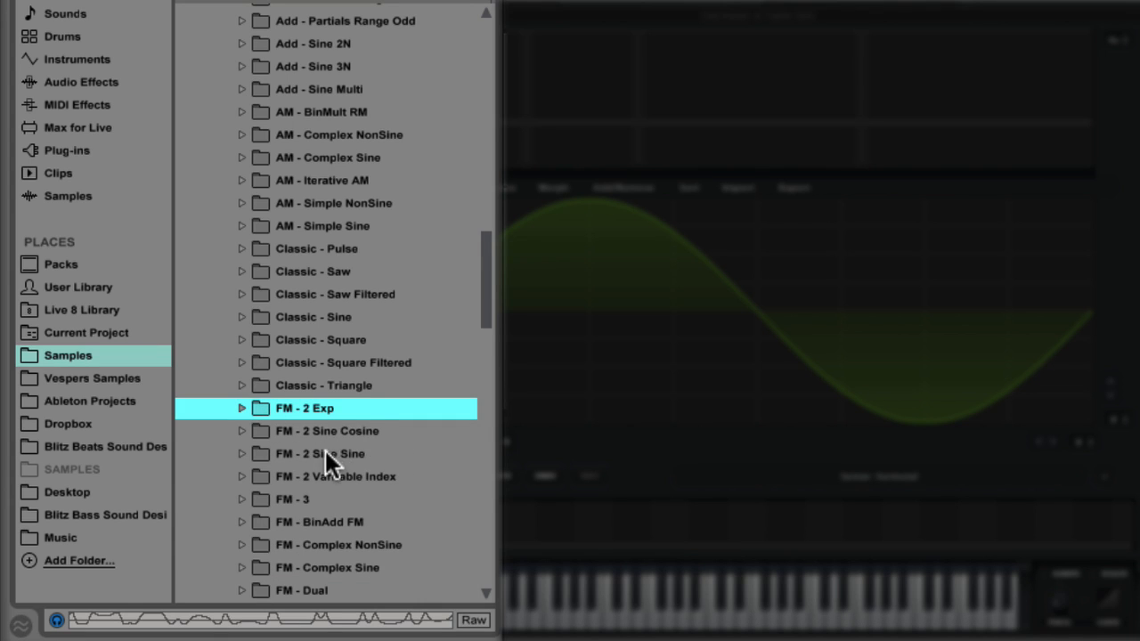
Find the Fractal - Square folder in the Architecture Waveforms library and expand it.
scroll(324, 450, "down", 4)
scroll(325, 450, "down", 5)
scroll(325, 450, "down", 3)
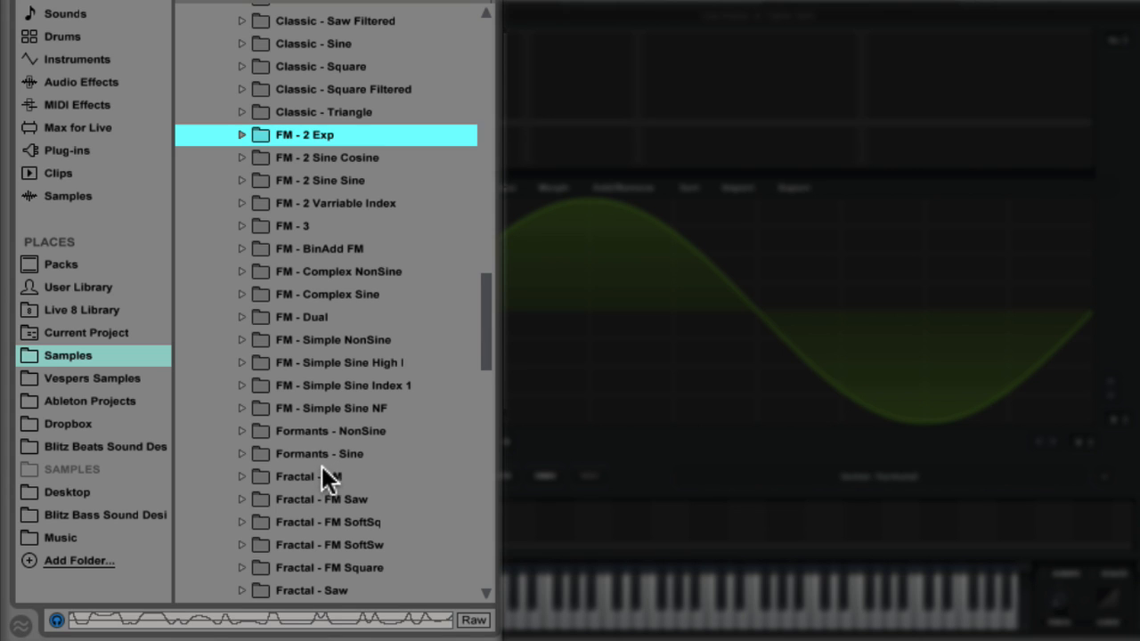
scroll(323, 463, "down", 4)
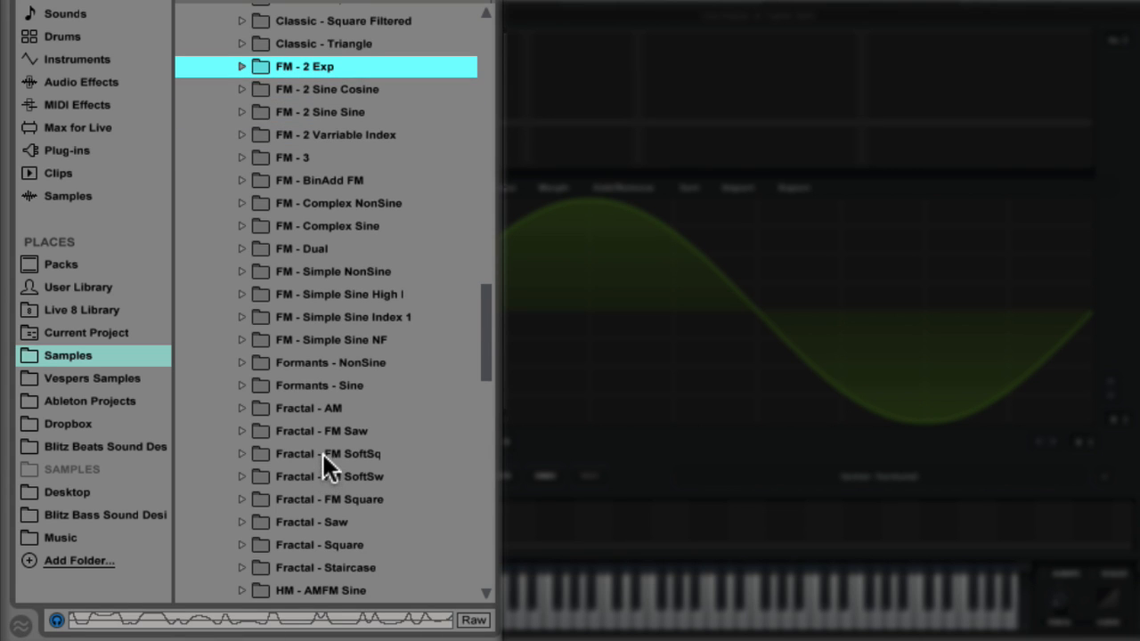
scroll(321, 472, "down", 1)
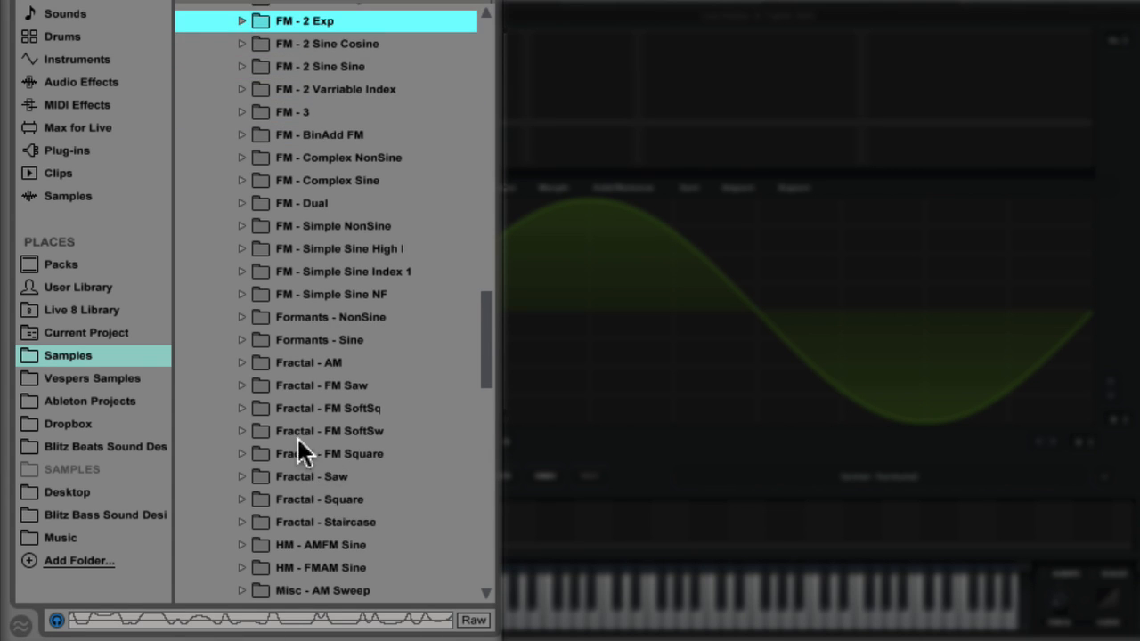
double_click(262, 497)
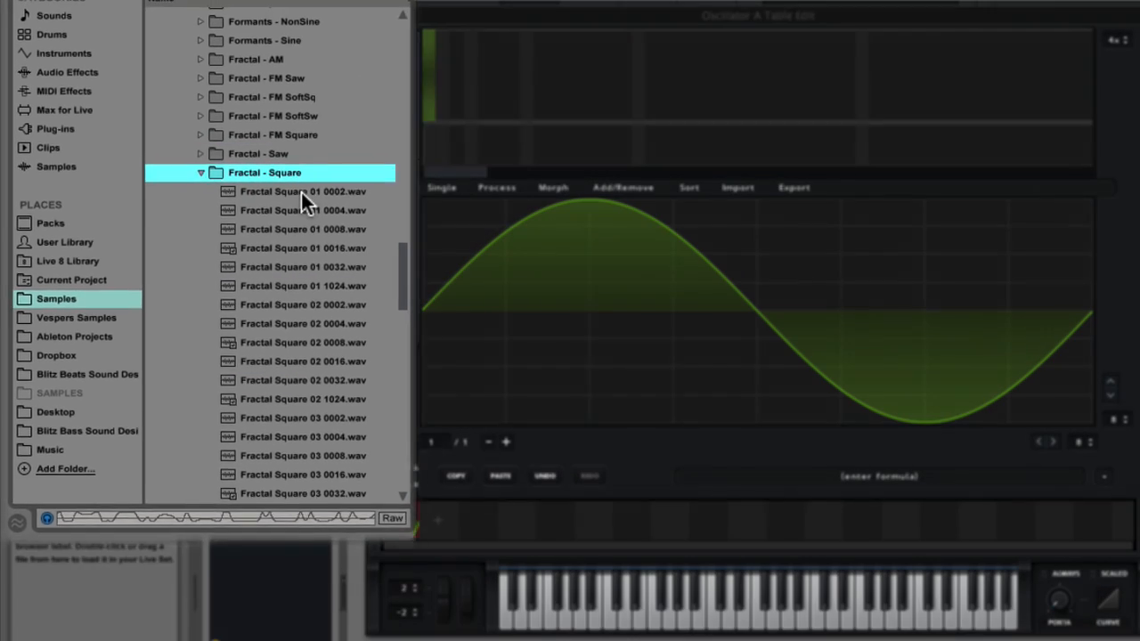
Audition the Fractal - Square waveforms and load Fractal Square 02 0002.wav into frame 1 of the wavetable.
left_click(350, 226)
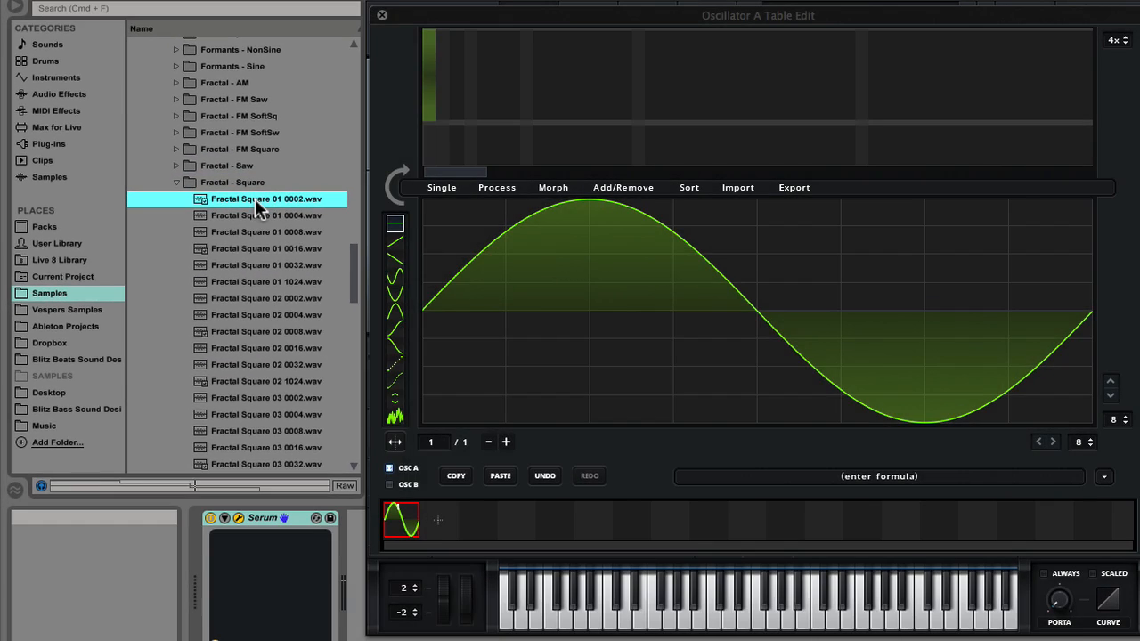
key("Down")
key("Down")
key("Down")
key("Down")
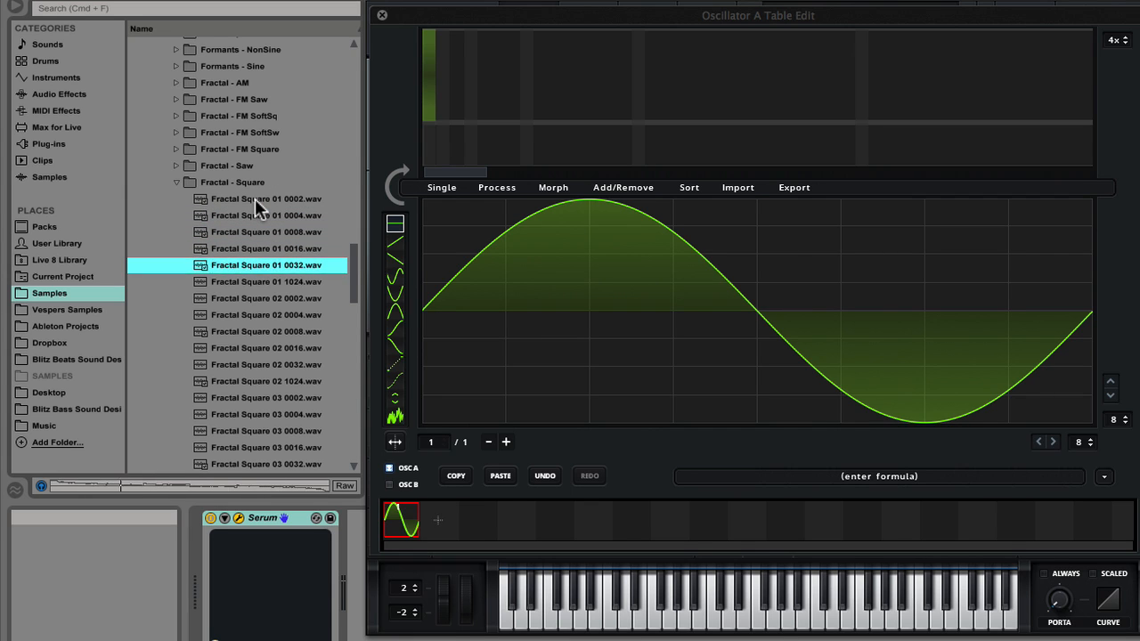
key("Down")
key("Down")
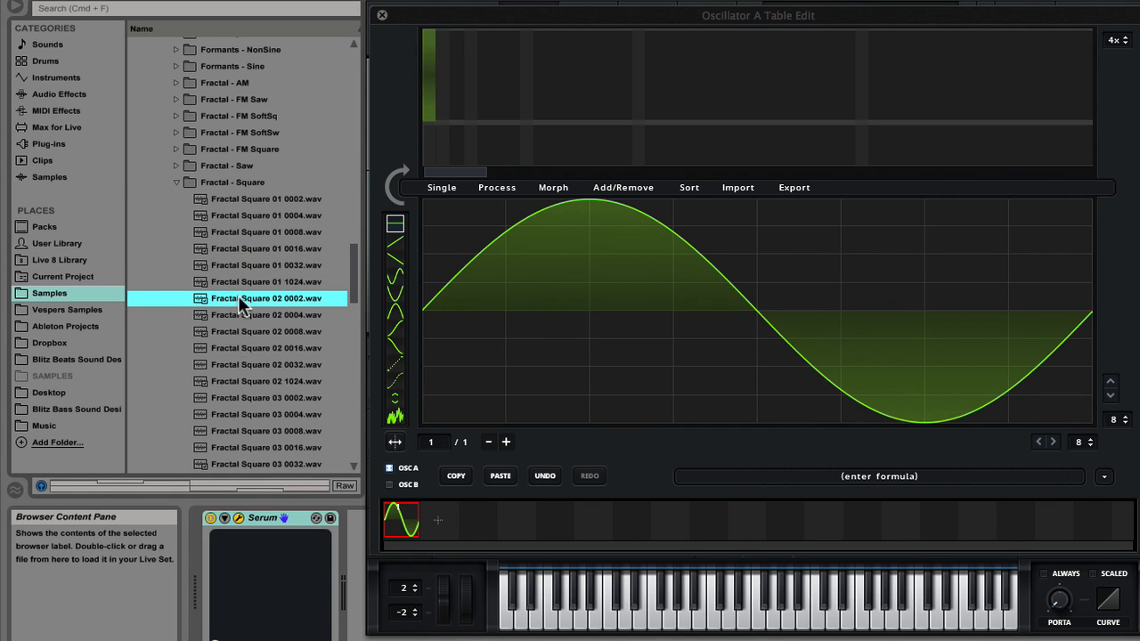
left_click_drag(240, 302, 401, 526)
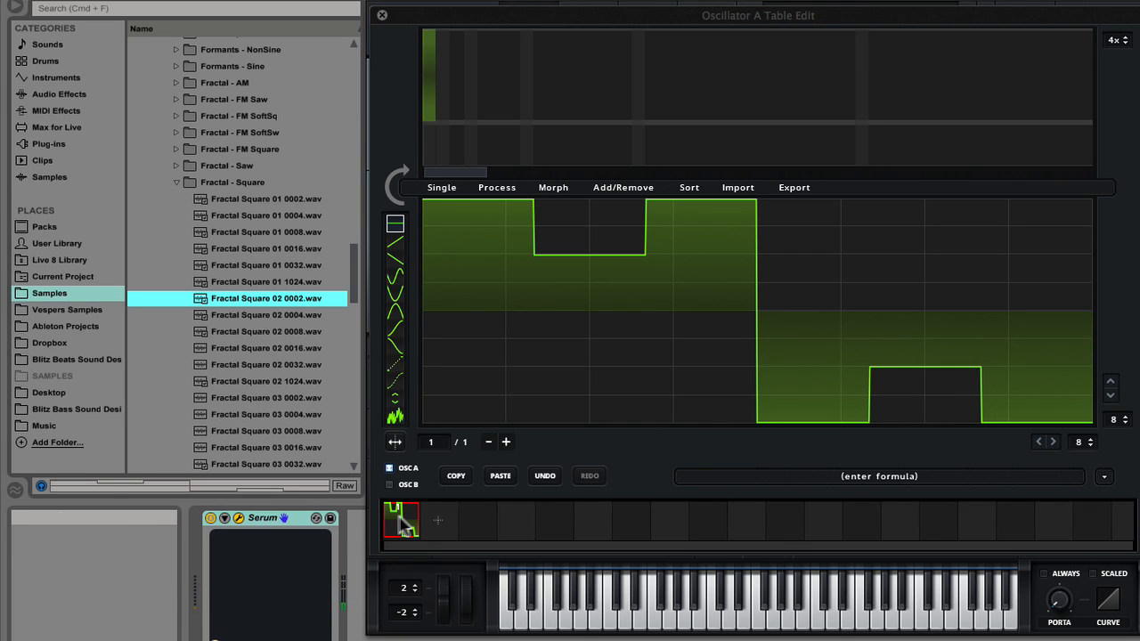
Audition the waveforms in the Misc - LoFi folder and add Sine 6bit.wav as frame 2 of the wavetable.
left_click(176, 182)
scroll(208, 266, "down", 2)
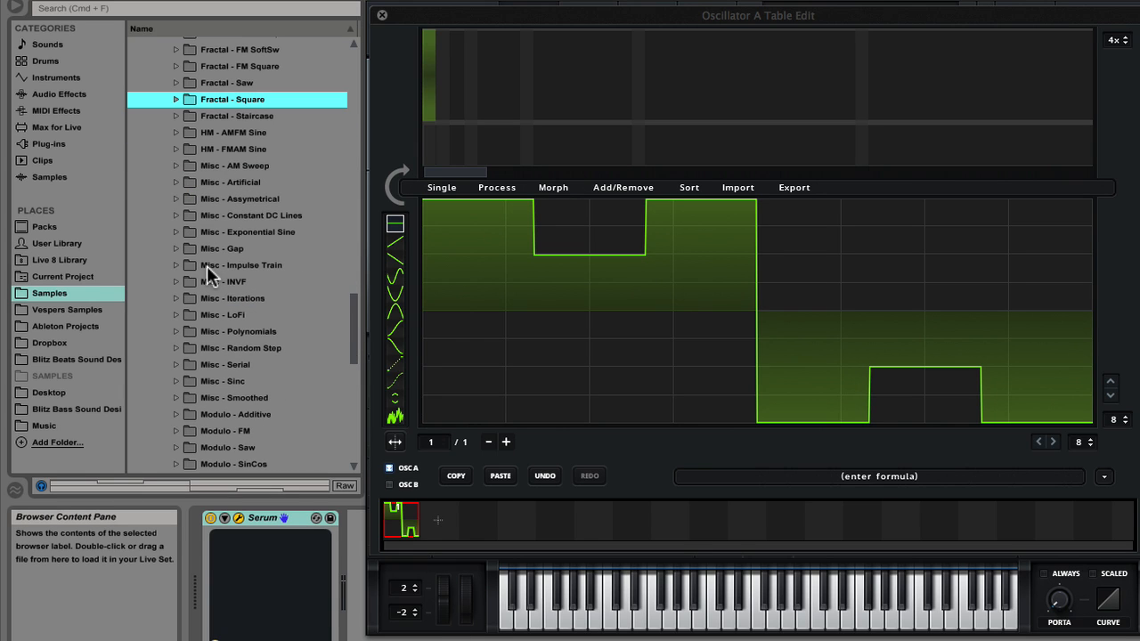
left_click(178, 314)
key("Down")
key("Down")
key("Down")
key("Down")
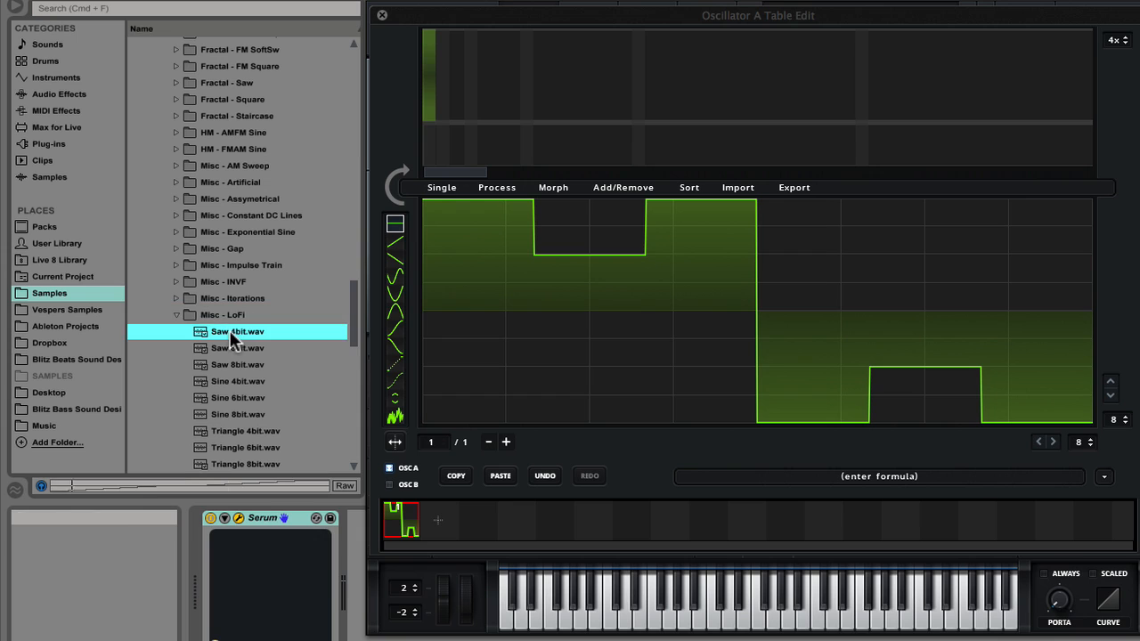
key("Down")
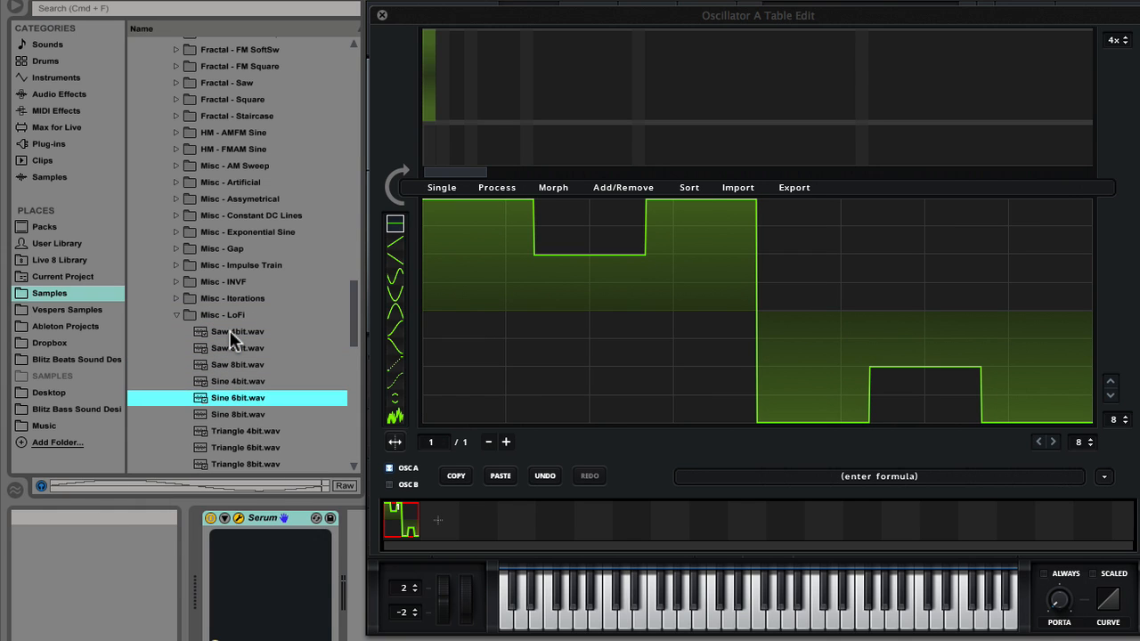
left_click_drag(224, 395, 445, 530)
Add Saw 4bit.wav from the Misc - LoFi folder as frame 3 of the wavetable.
left_click(239, 332)
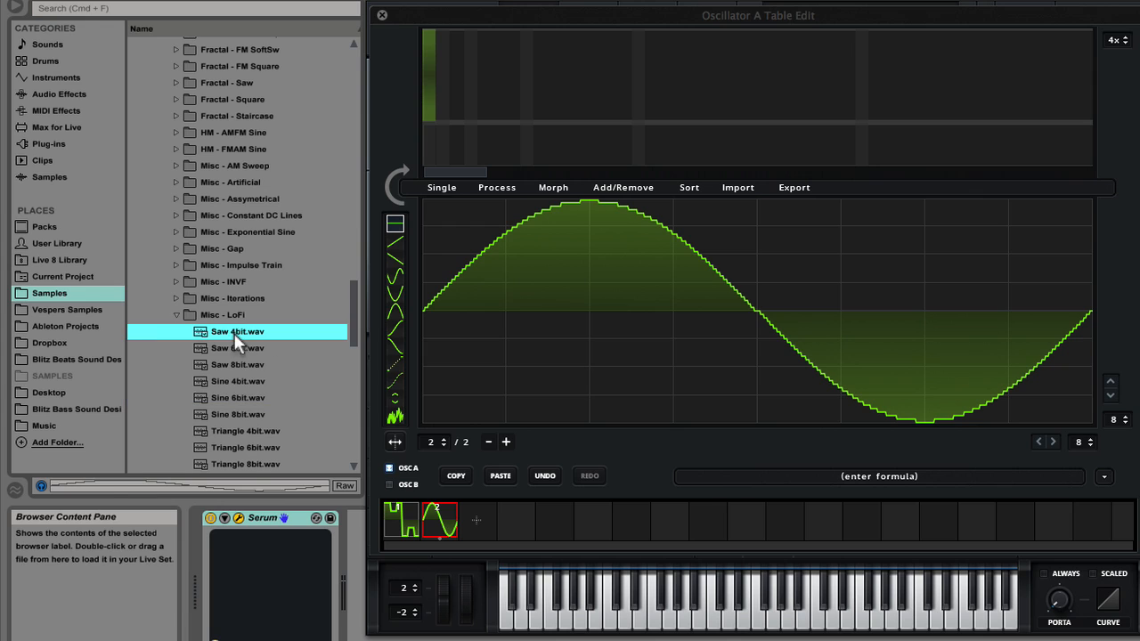
left_click_drag(481, 526, 482, 525)
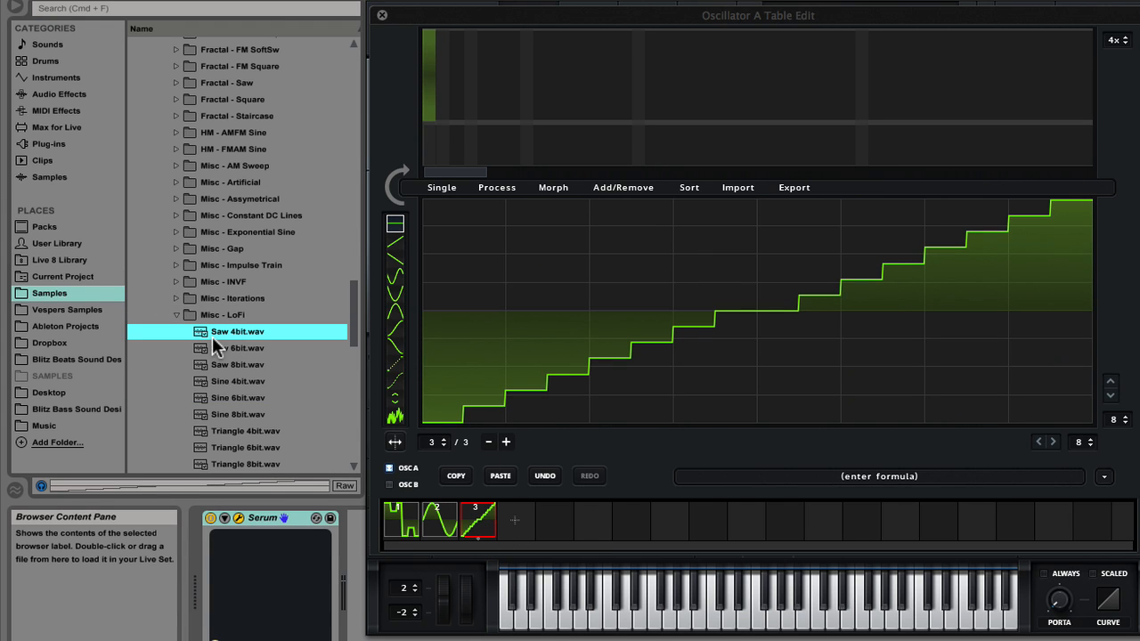
Turn on raw preview and audition the Misc - LoFi files from Saw 6bit.wav through Sine 8bit.wav, closing the folder.
left_click(346, 487)
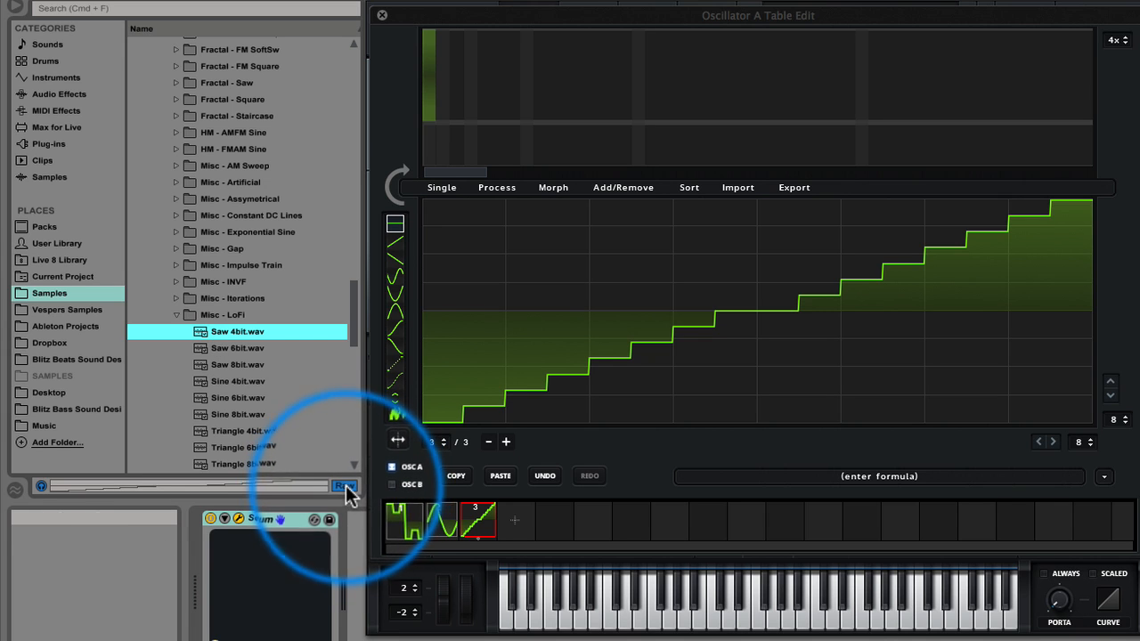
left_click(237, 350)
left_click(236, 368)
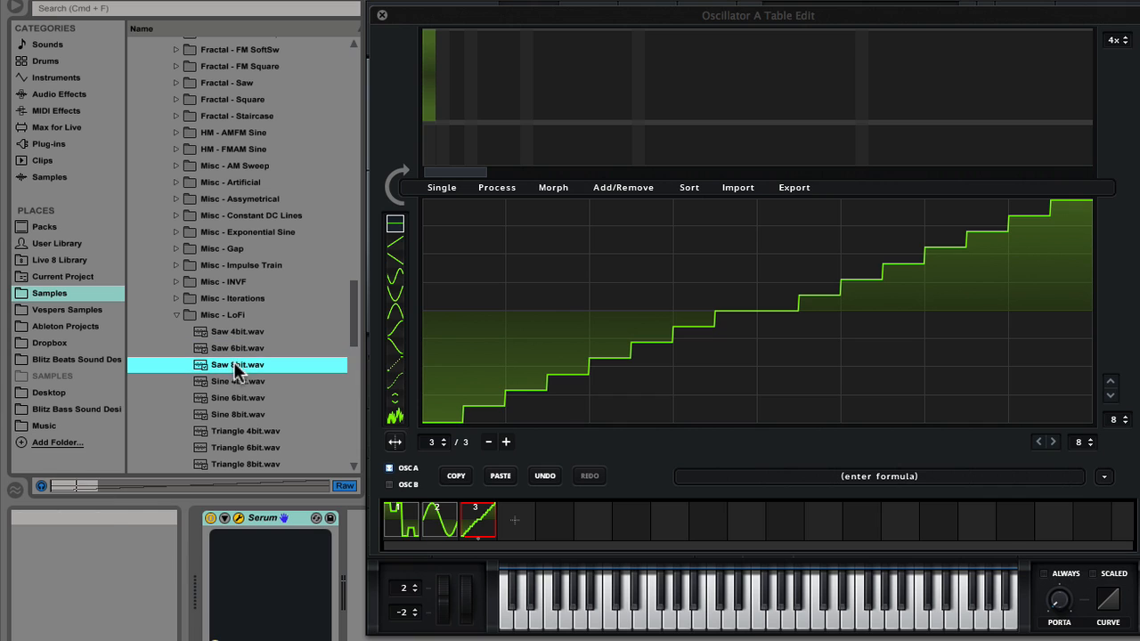
left_click(236, 383)
left_click(236, 398)
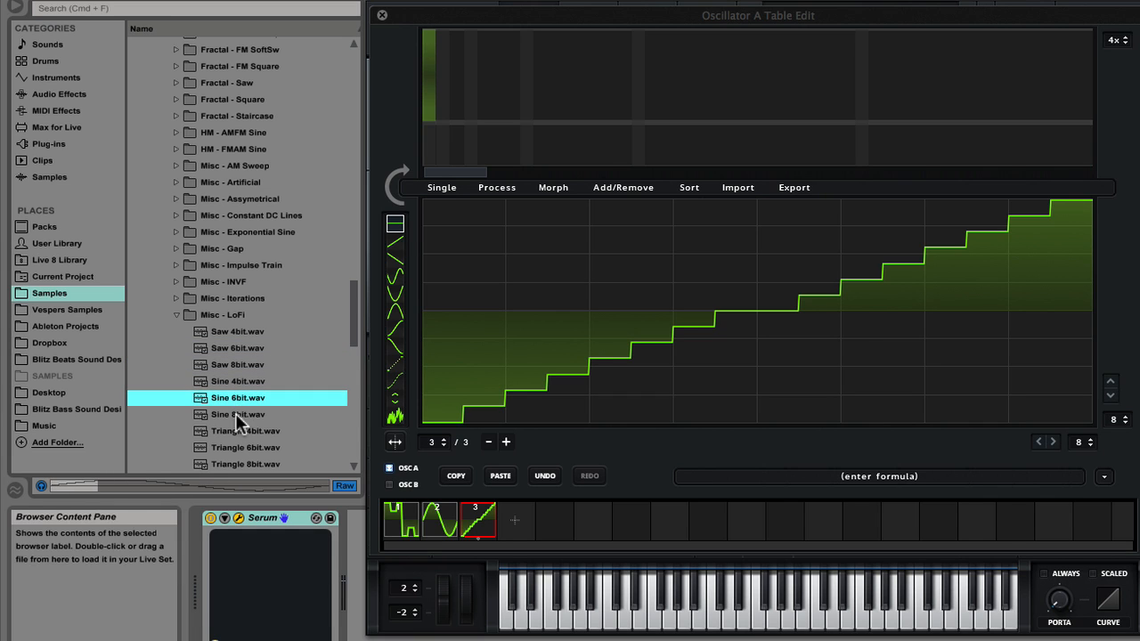
left_click(236, 414)
left_click(185, 319)
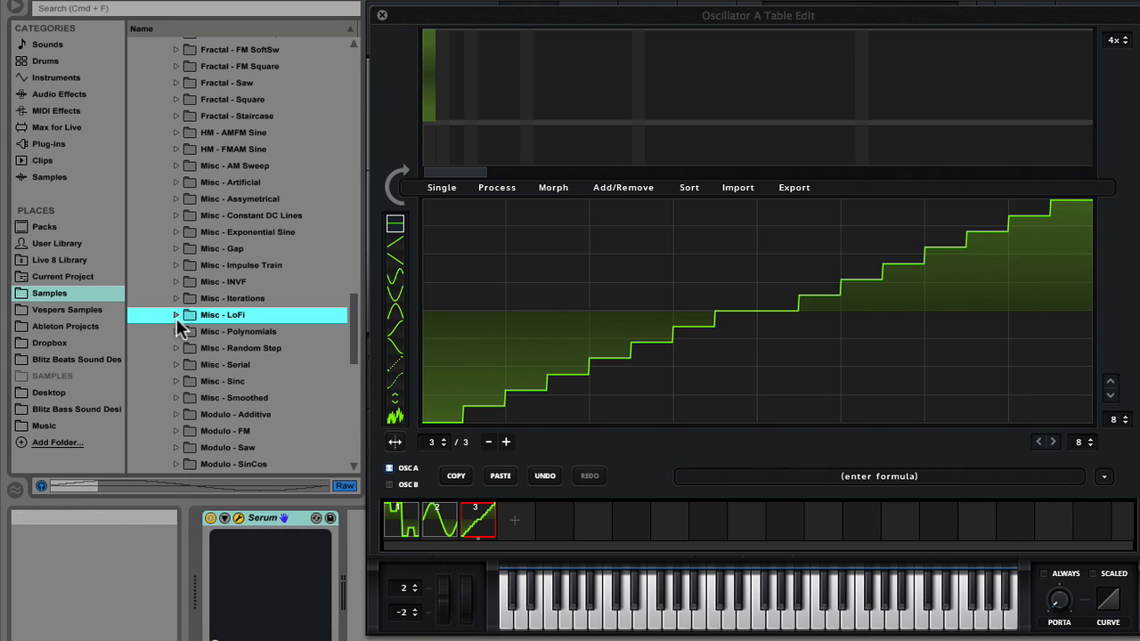
Audition waveforms in the Phase Shift - Log folder and add PHSHFT Log 1 1 04.wav as frame 4 of the wavetable.
scroll(200, 369, "down", 3)
scroll(200, 369, "down", 3)
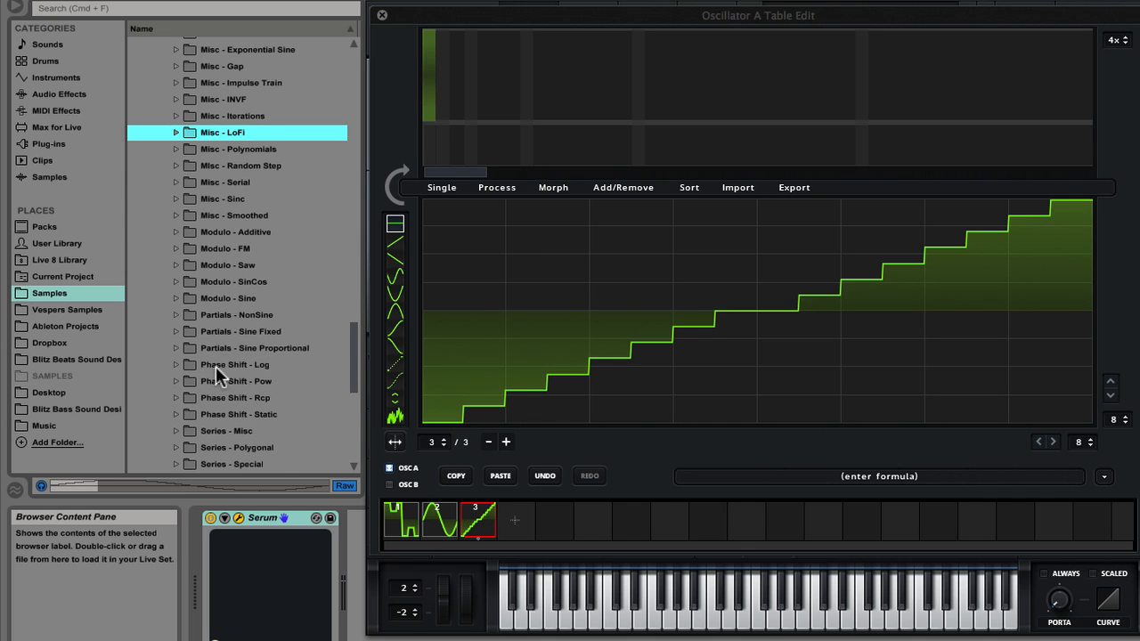
left_click(176, 364)
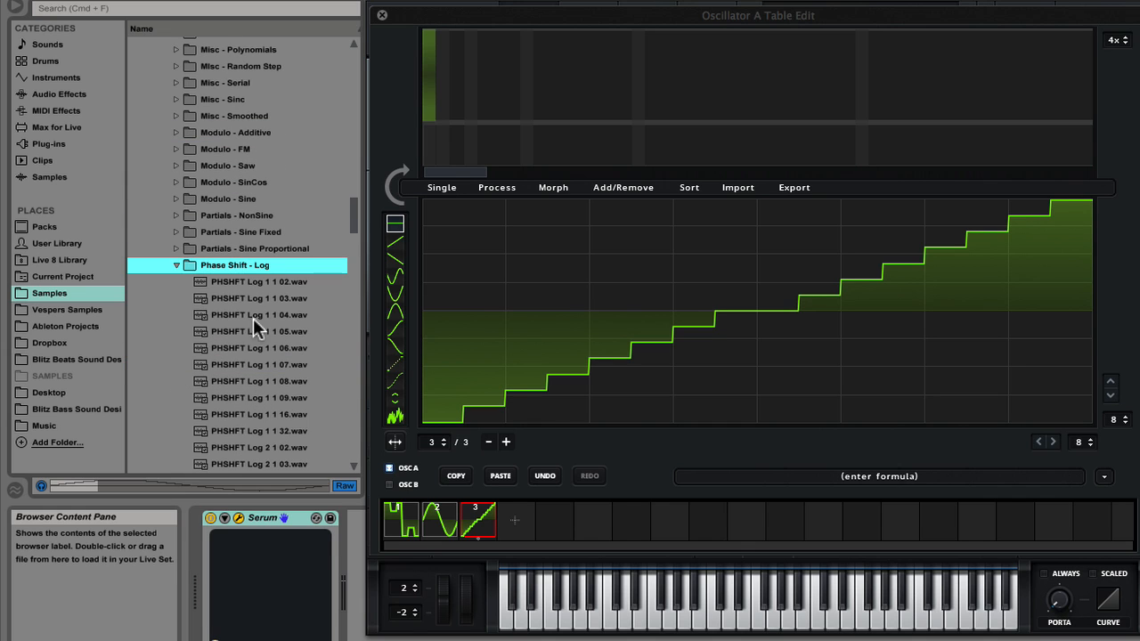
left_click(251, 281)
key("Down")
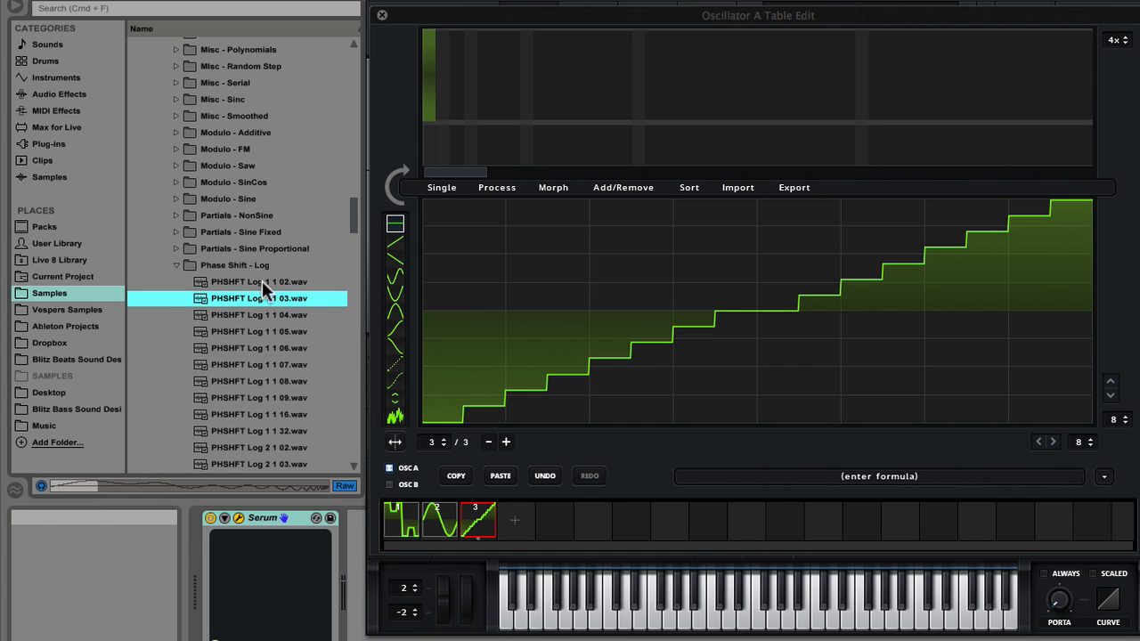
left_click(239, 313)
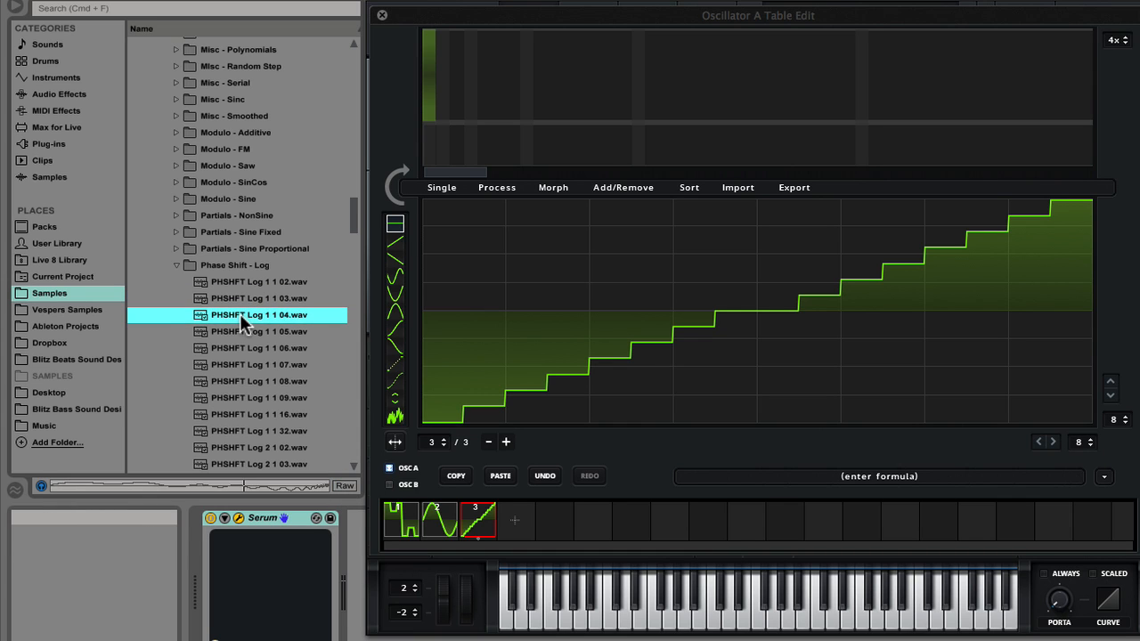
key("Down")
key("Down")
key("Up")
key("Up")
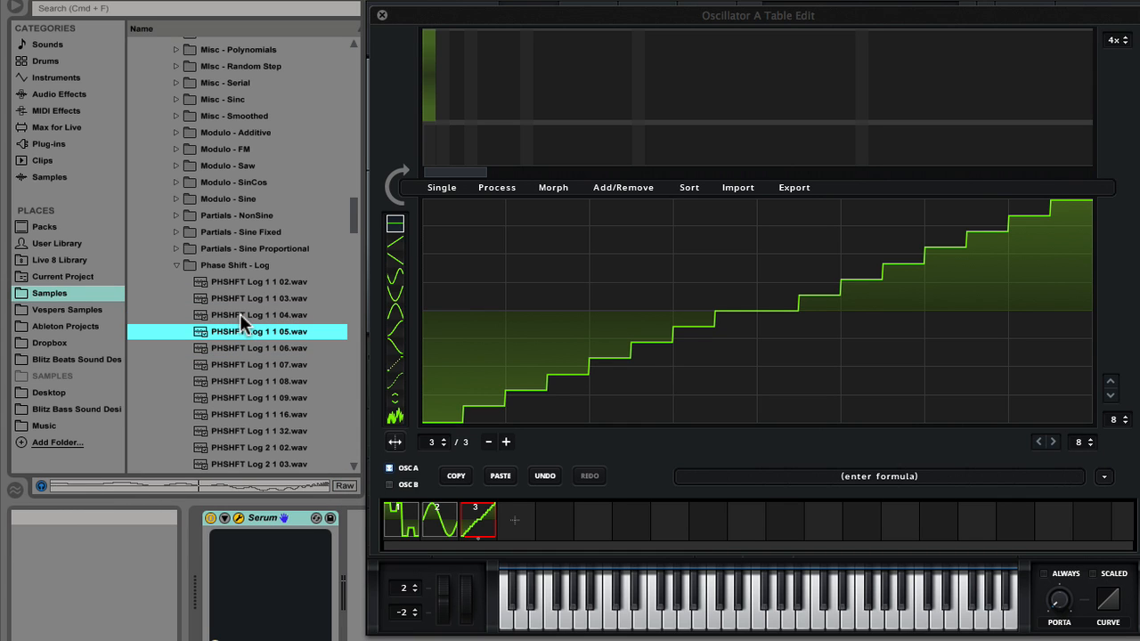
left_click_drag(241, 313, 522, 529)
Audition the Phase Shift - Log waveforms from PHSHFT Log 2 1 02.wav onward, add PHSHFT Log 2 1 07.wav as frame 5, and close the folder.
scroll(228, 324, "down", 1)
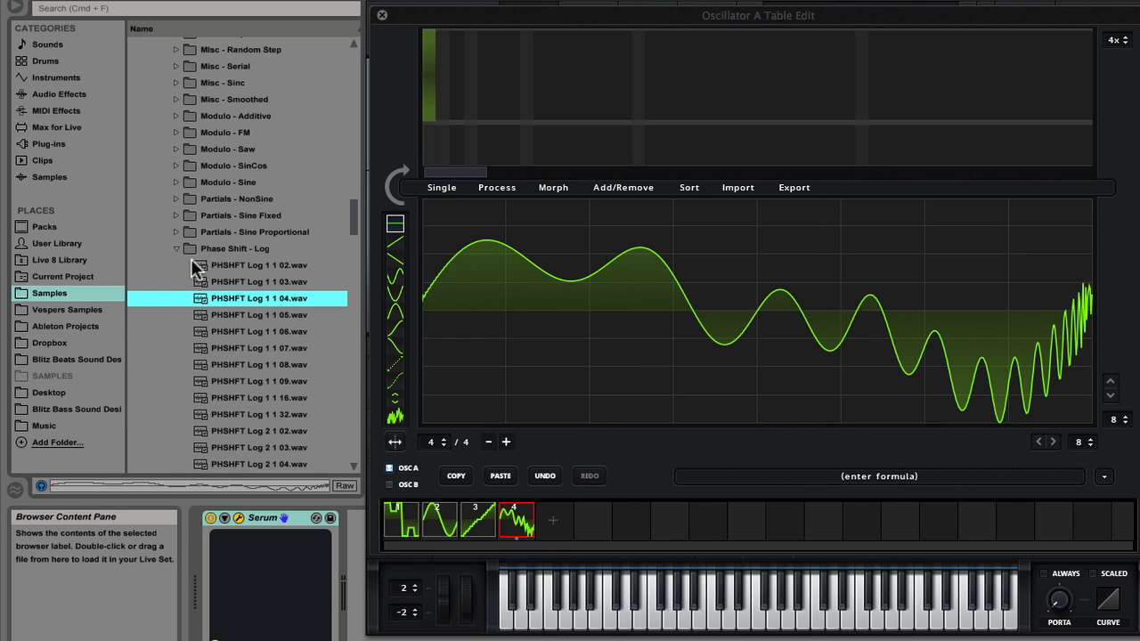
scroll(249, 383, "down", 2)
left_click(258, 392)
key("Down")
key("Down")
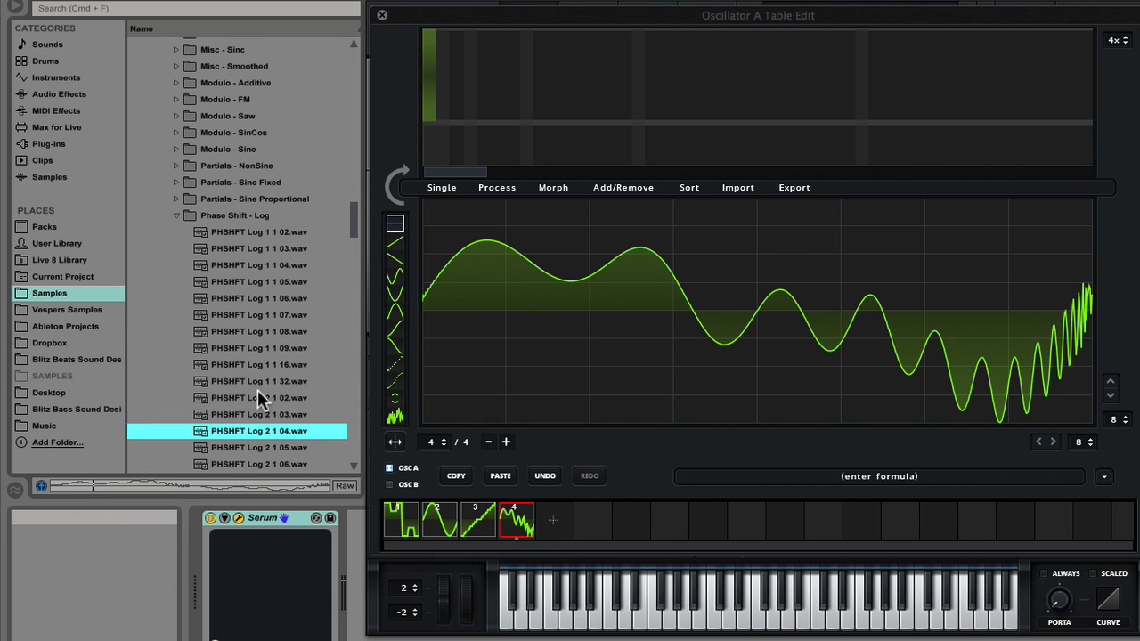
key("Down")
key("Down")
key("Down")
key("Up")
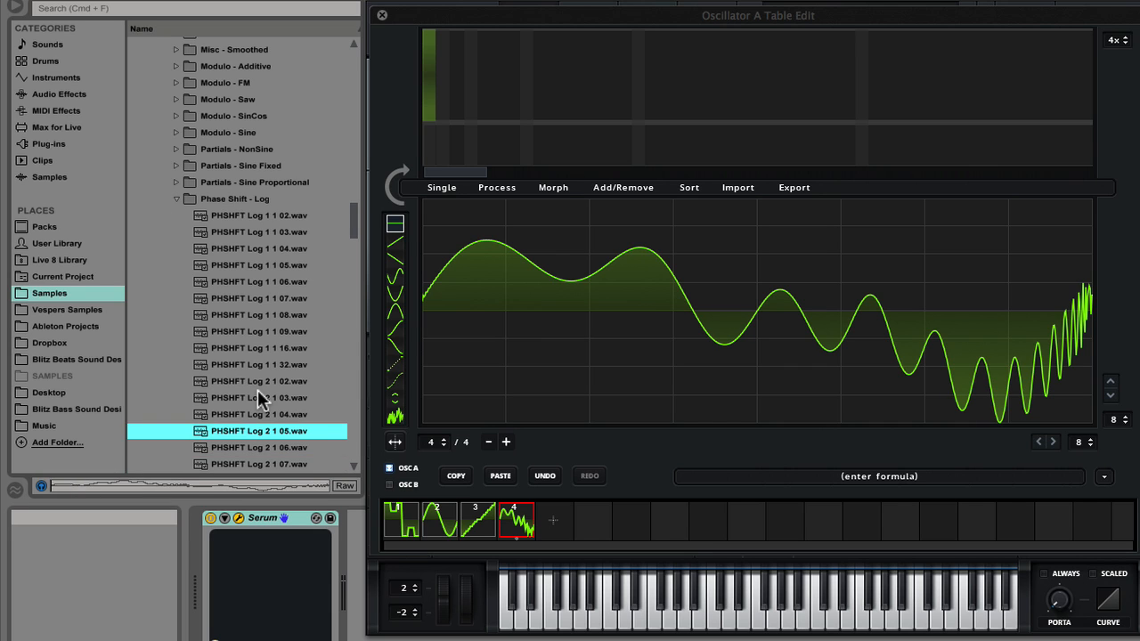
key("Up")
key("Up")
key("Down")
key("Up")
key("Down")
key("Down")
key("Down")
key("Down")
key("Up")
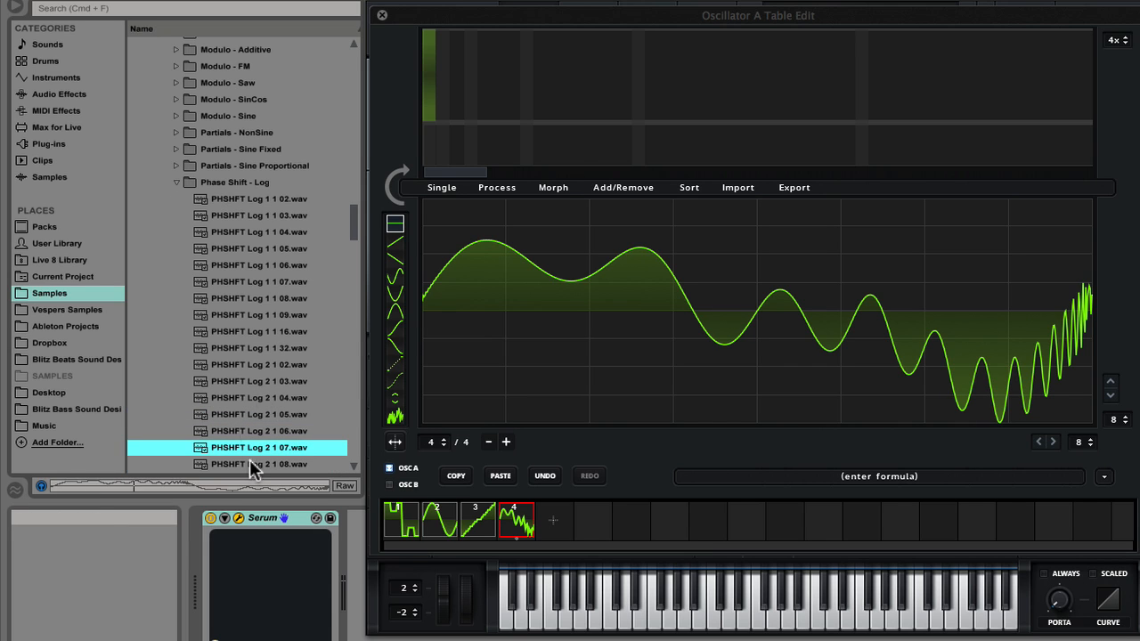
left_click_drag(257, 450, 553, 521)
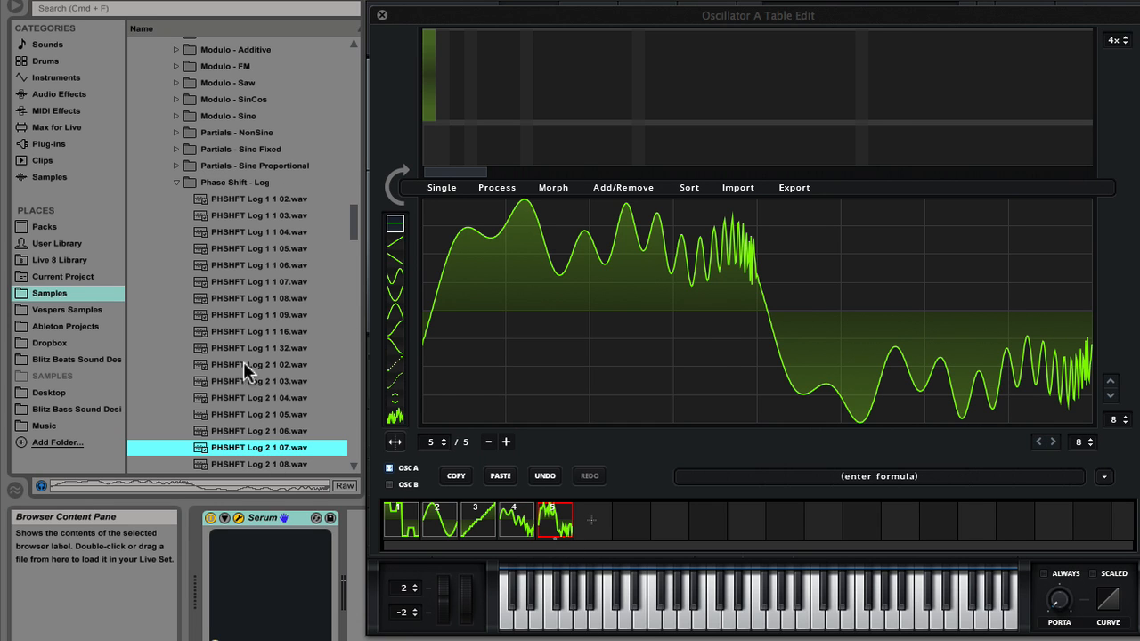
left_click(176, 182)
Expand the UHF - Complex folder, audition its first waveforms, and add UHF Ameba.wav as frame 6 of the wavetable.
scroll(212, 249, "down", 5)
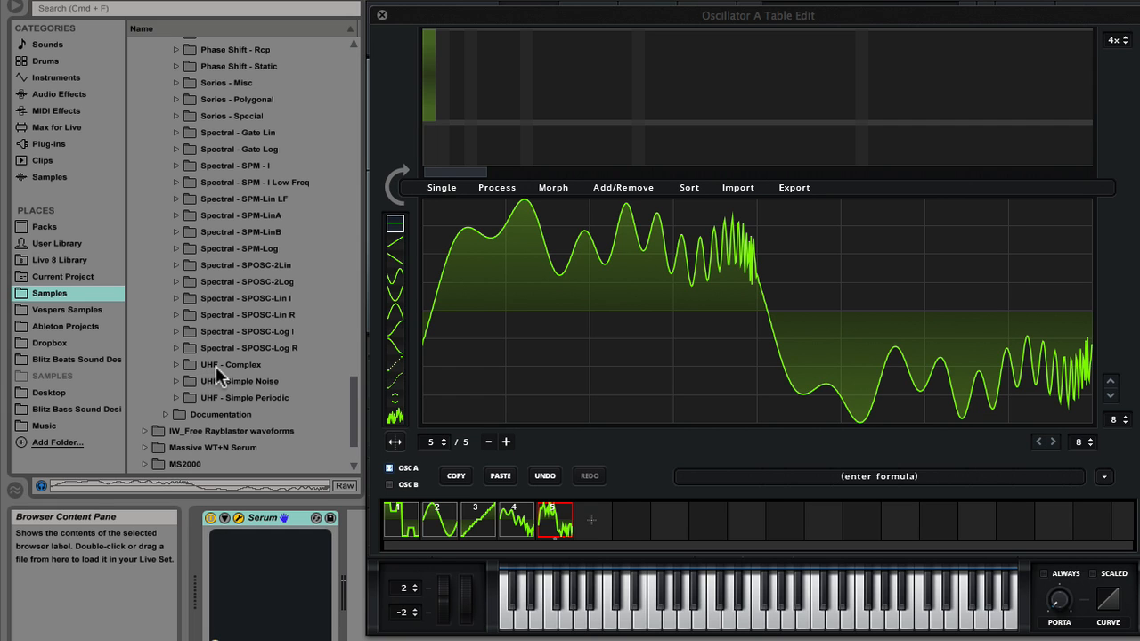
left_click(177, 364)
key("Down")
key("Down")
key("Down")
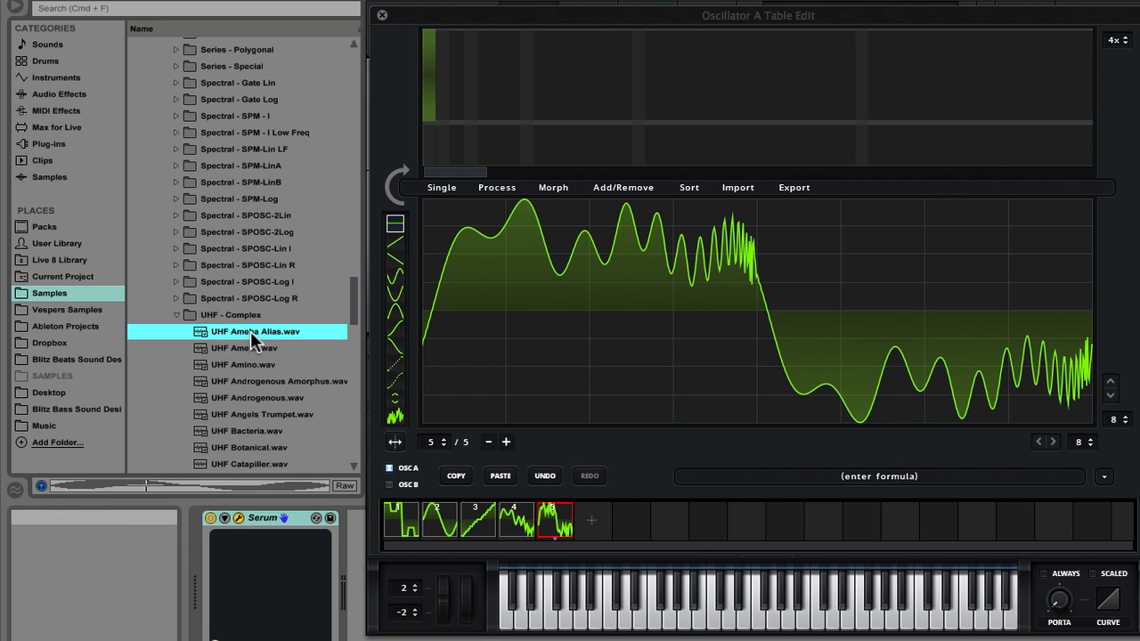
key("Down")
key("Up")
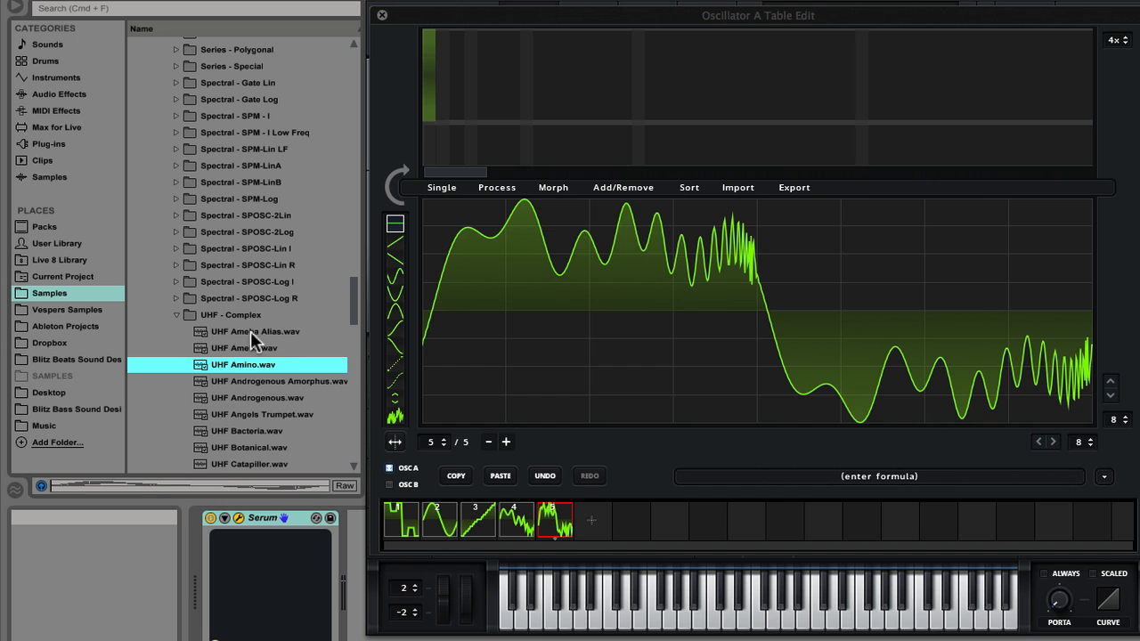
key("Up")
left_click_drag(546, 495, 605, 538)
Audition the following UHF - Complex waveforms and add UHF Botanical.wav as frame 7 of the wavetable.
key("Down")
key("Down")
key("Down")
key("Down")
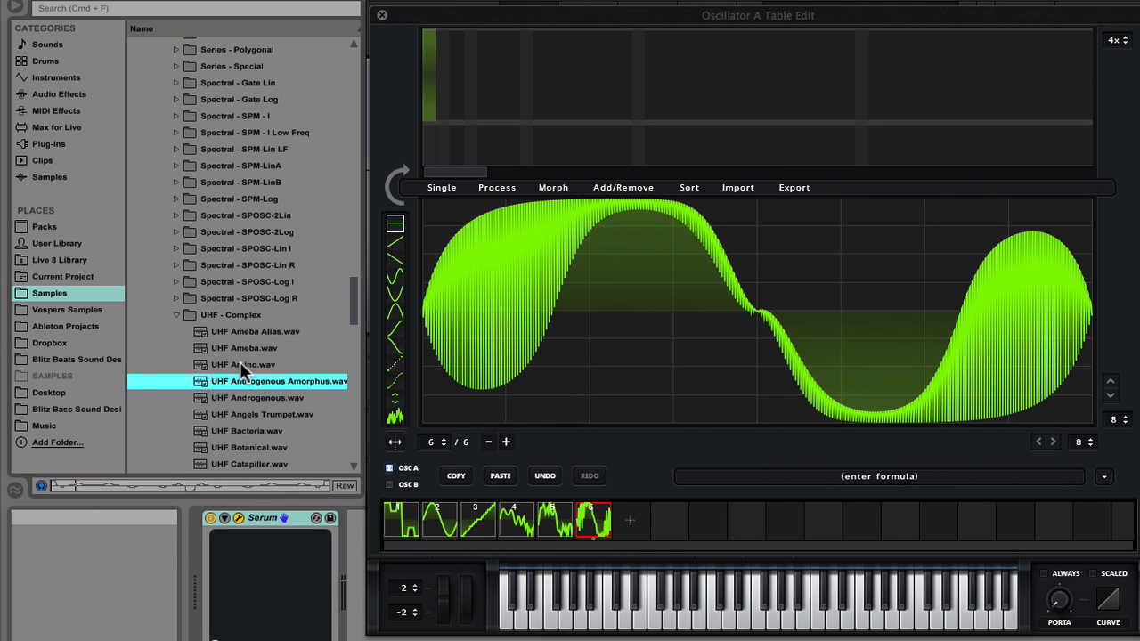
key("Down")
key("Down")
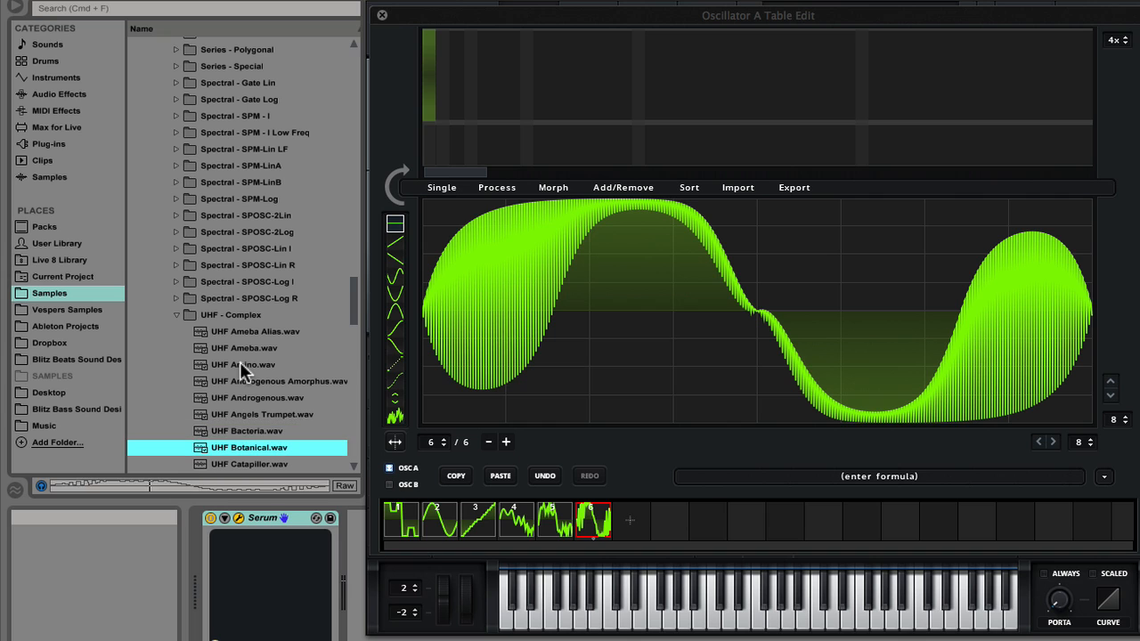
left_click_drag(247, 447, 631, 529)
Audition the UHF - Complex waveforms from UHF Cosmos.wav onward and add UHF Digipiller Larva.wav as frame 8.
scroll(280, 391, "down", 4)
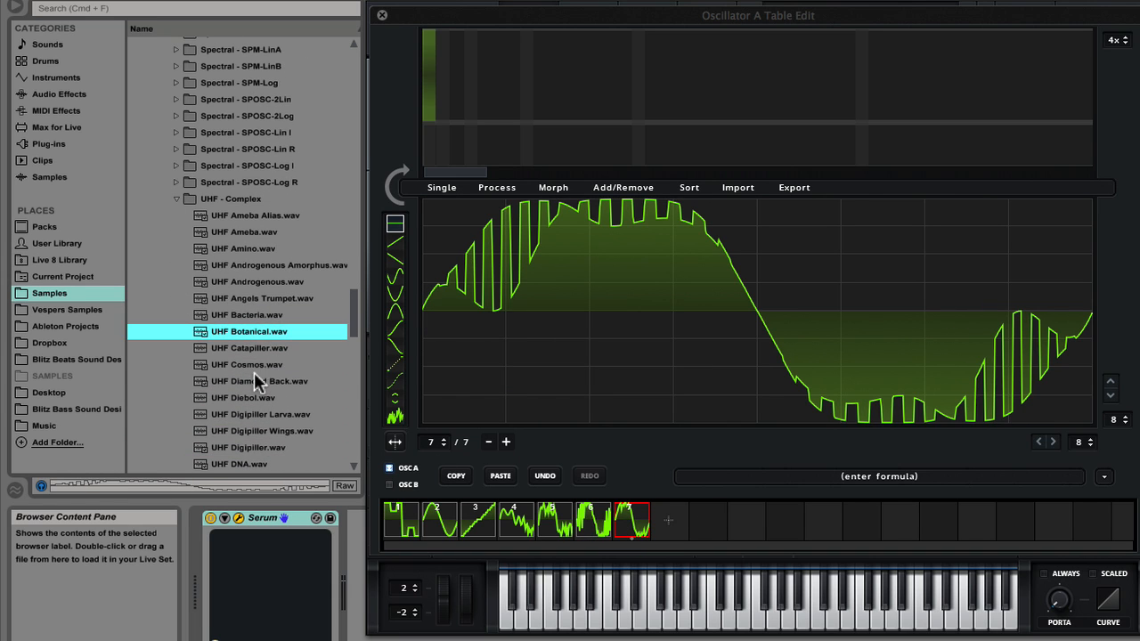
left_click(254, 367)
key("Down")
key("Down")
key("Up")
key("Down")
key("Down")
key("Down")
key("Up")
left_click_drag(260, 415, 675, 533)
Audition the UHF - Complex waveforms from UHF Dust.wav to UHF Grime.wav and add UHF Fuzzy.wav as frame 9.
scroll(290, 433, "down", 3)
left_click(242, 349)
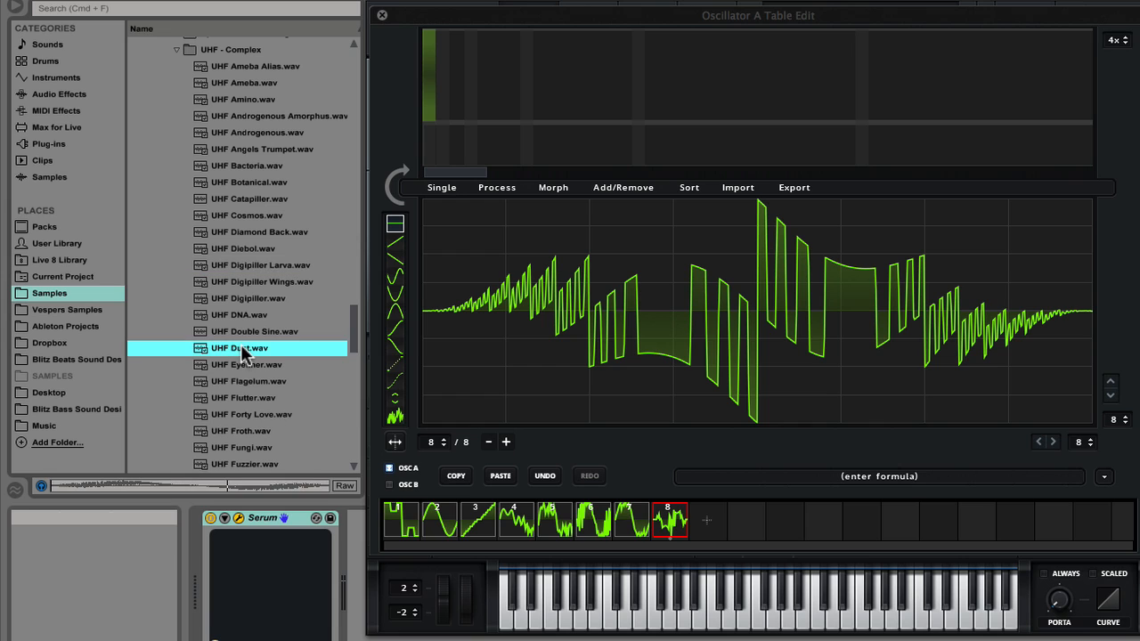
key("Down")
key("Down")
key("Down")
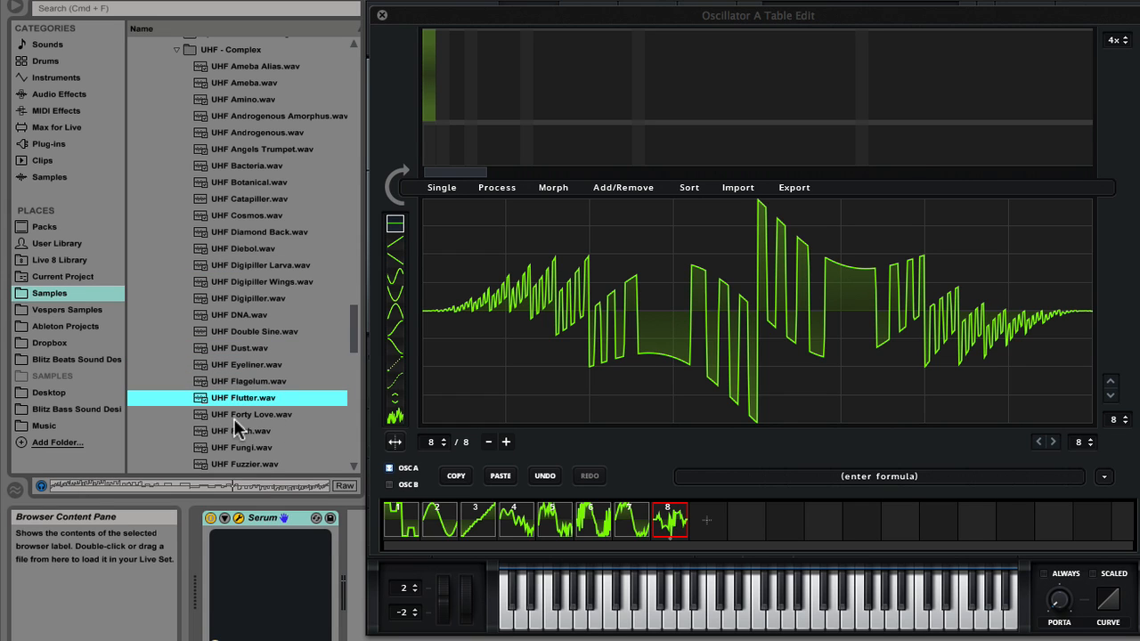
key("Down")
key("Down")
key("Down")
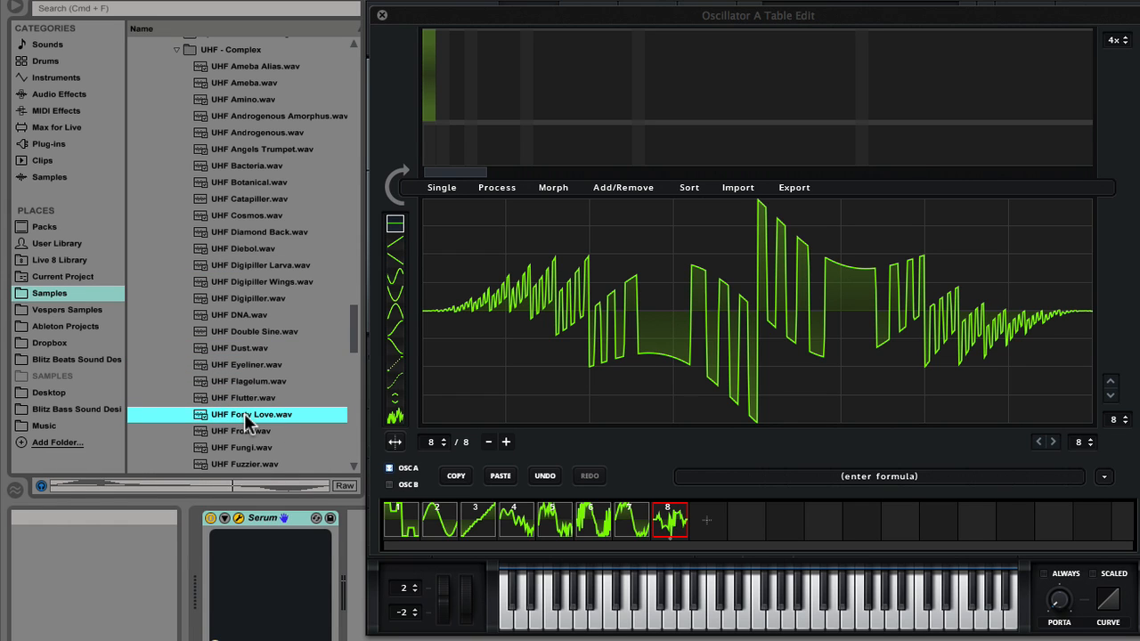
key("Down")
key("Down")
key("Down")
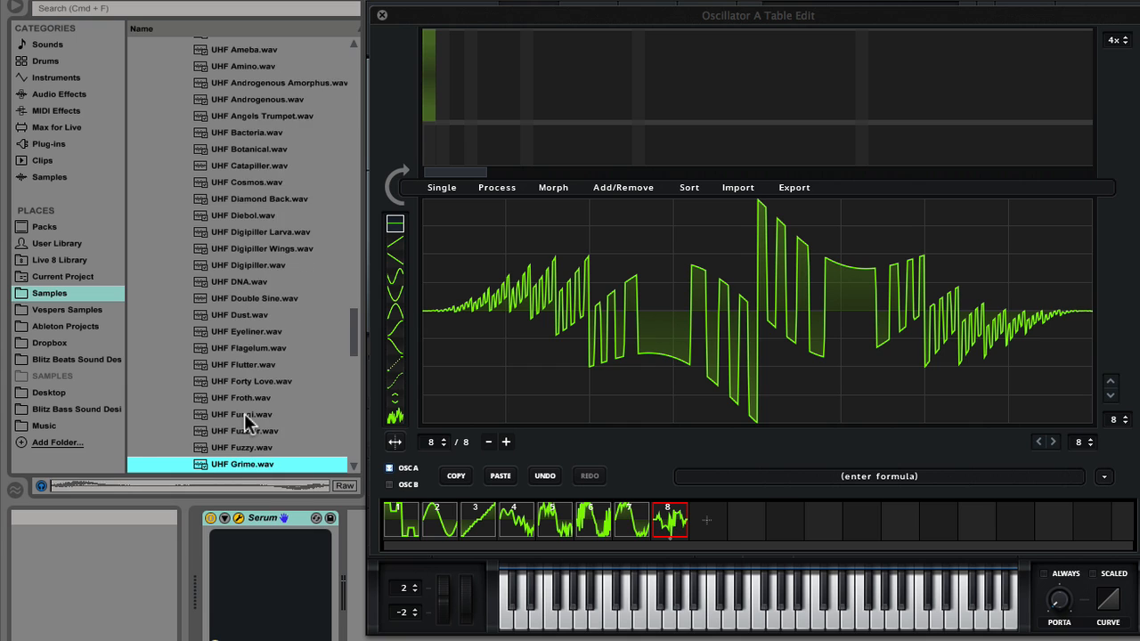
mouse_move(246, 447)
left_mouse_down()
mouse_move(463, 470)
mouse_move(728, 532)
mouse_move(717, 525)
left_mouse_up()
Audition waveforms further down the UHF - Complex folder and add UHF Kissing Fish.wav as frame 10 of the wavetable.
scroll(213, 383, "down", 4)
left_click(262, 395)
key("Up")
key("Up")
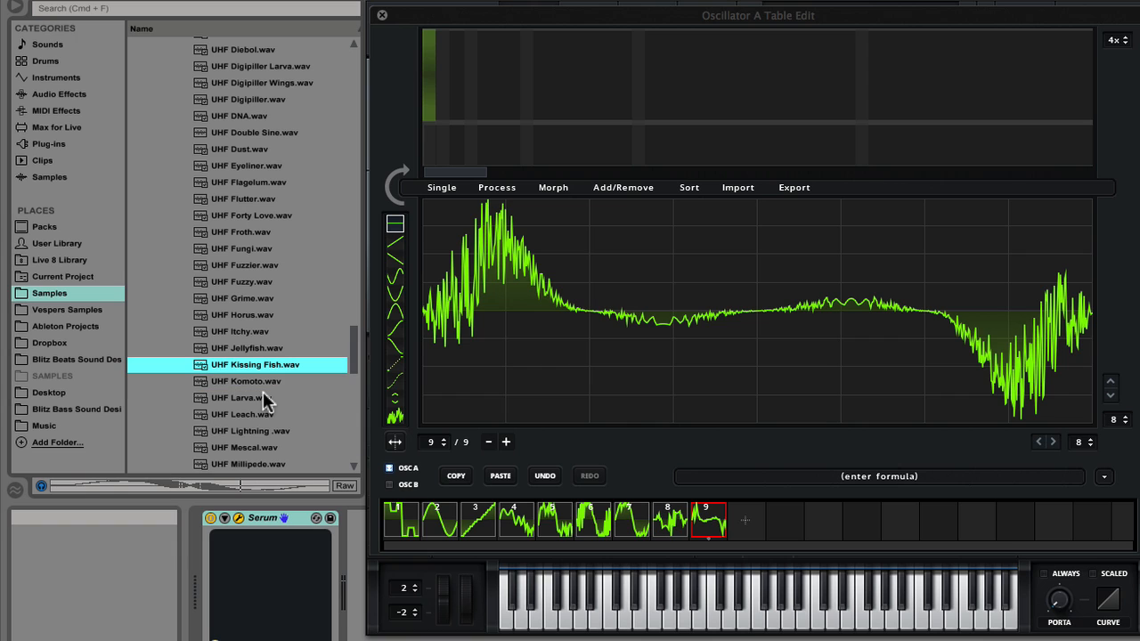
left_click_drag(260, 365, 747, 525)
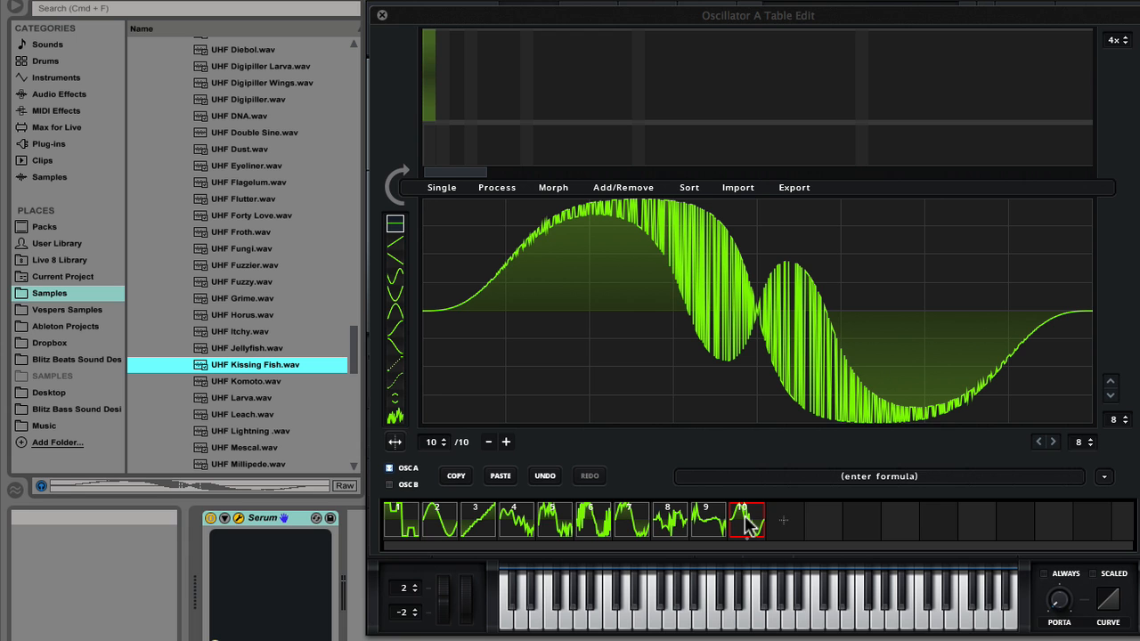
Close the wavetable editor and sweep oscillator A's wavetable position through the frames down to frame 1.
left_click(382, 15)
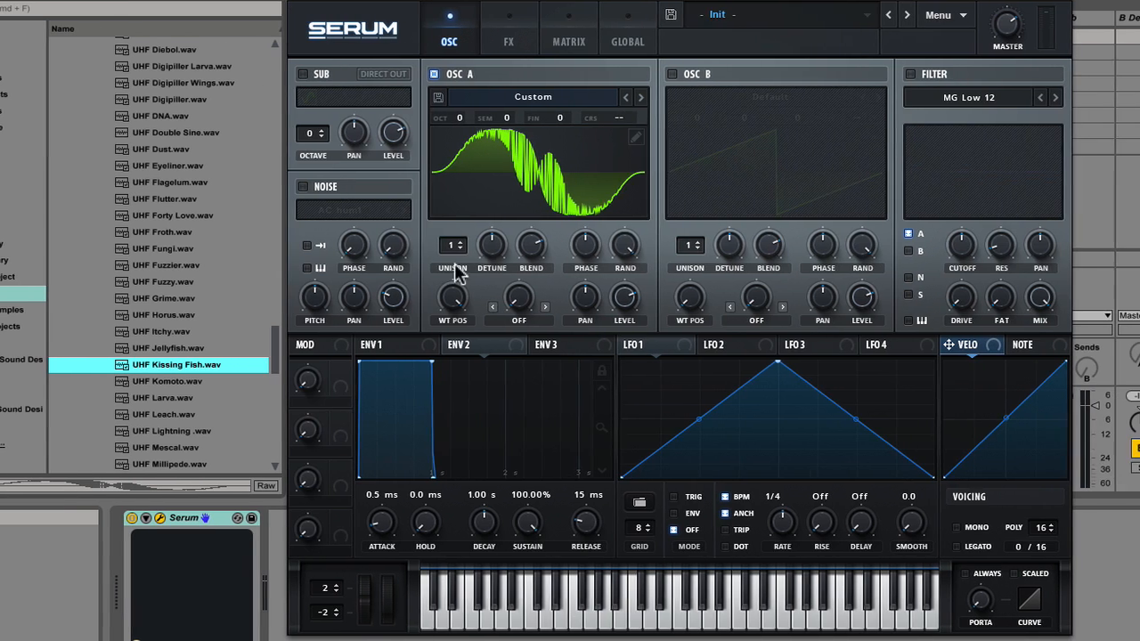
left_click_drag(354, 316, 390, 545)
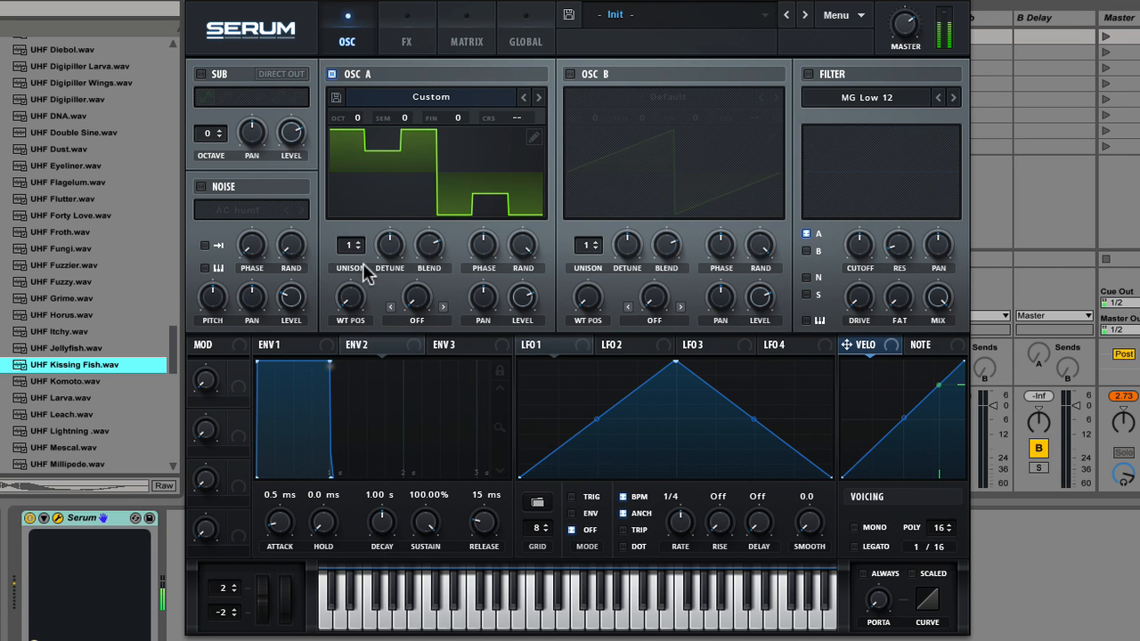
Apply the Crossfade morph to oscillator A's ten-frame wavetable, close the editor, and sweep the wavetable position to audition it.
left_click(534, 139)
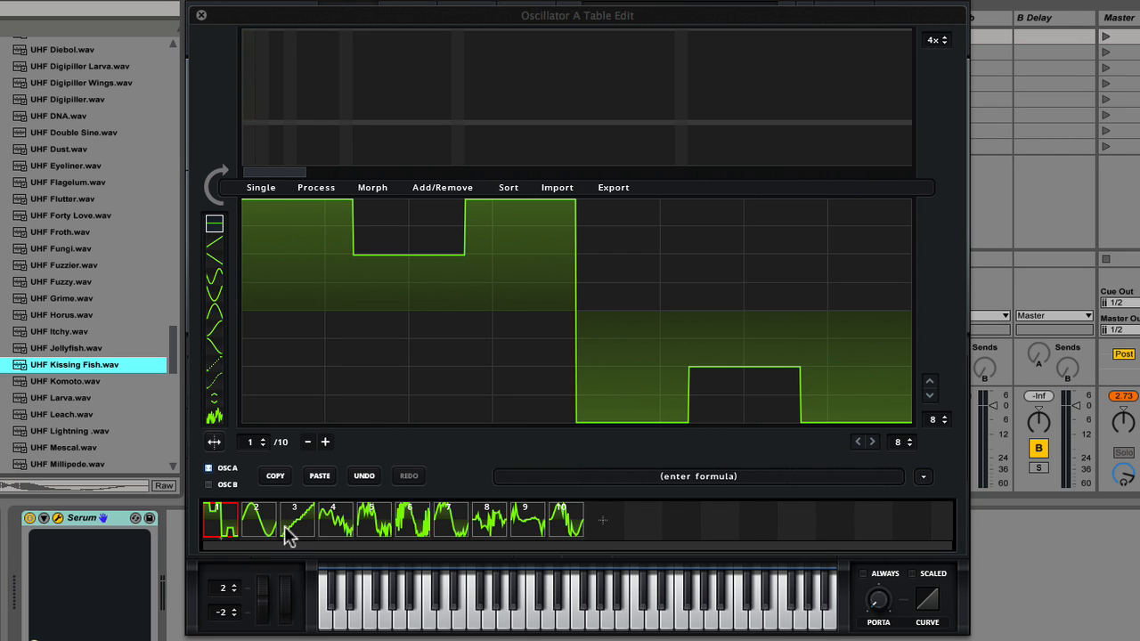
left_click(372, 188)
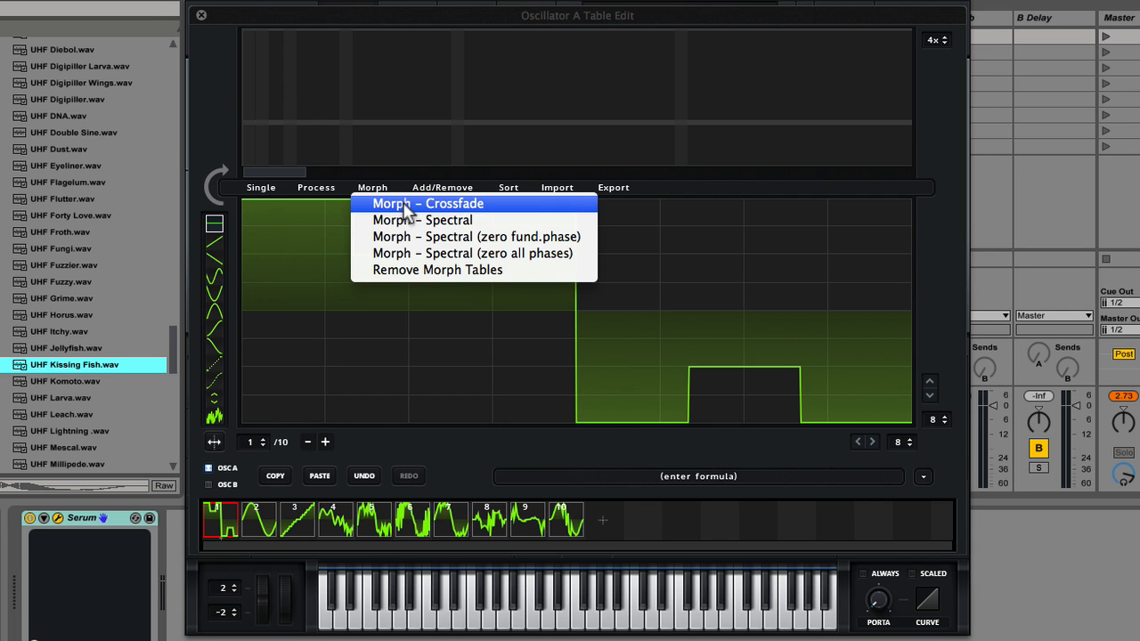
left_click(404, 206)
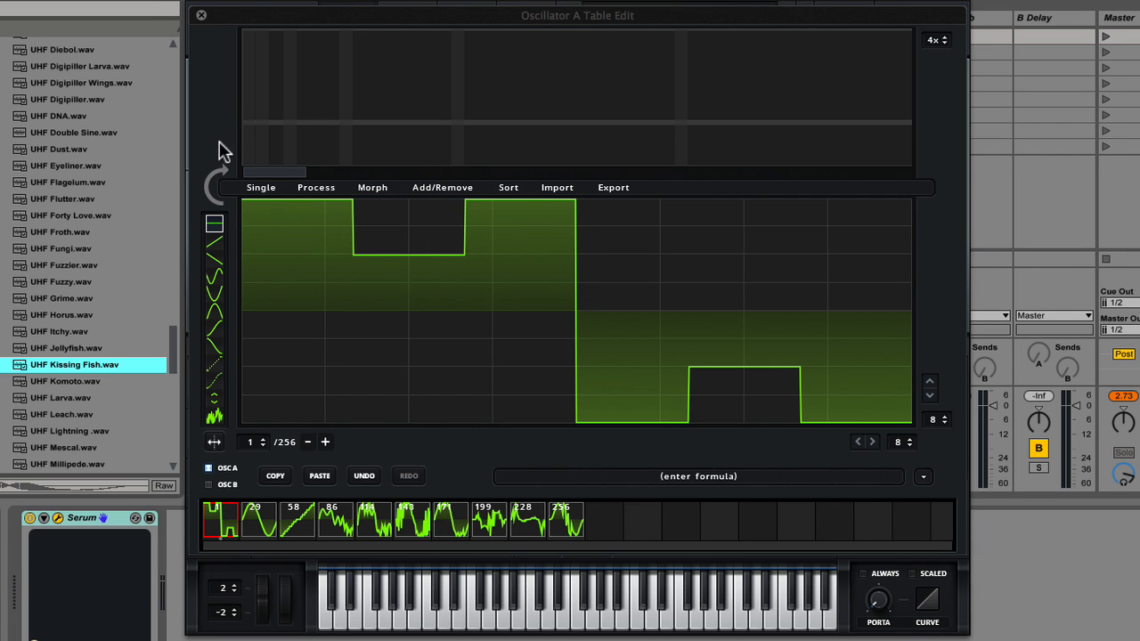
left_click(201, 15)
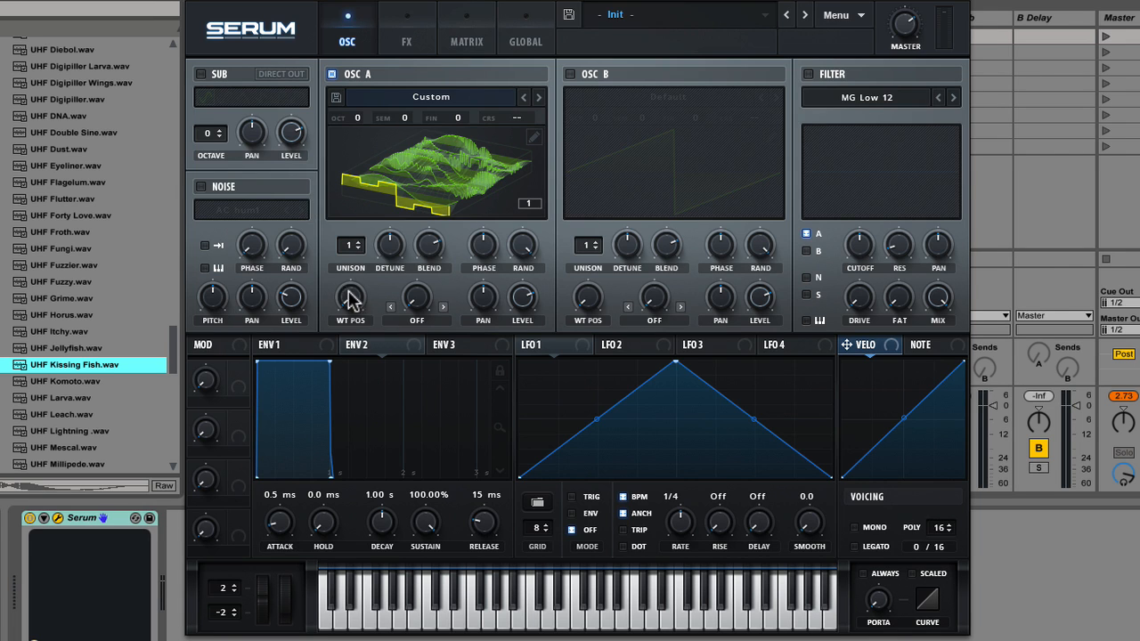
left_click_drag(352, 303, 352, 328)
Copy oscillator A to oscillator B and switch oscillator B off.
left_click(837, 15)
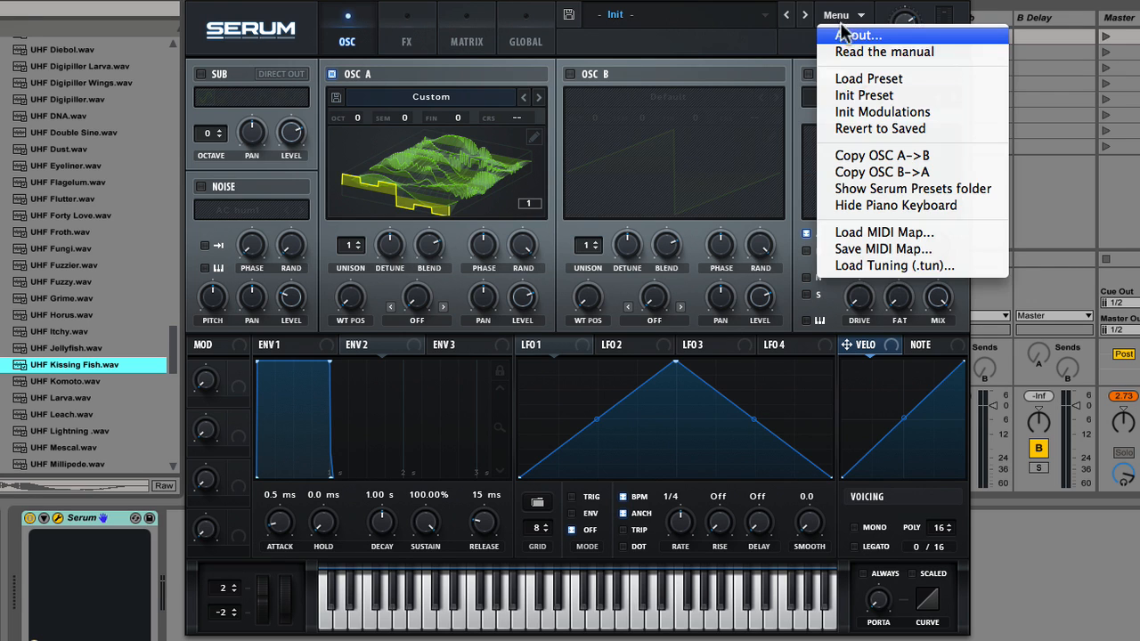
left_click(926, 159)
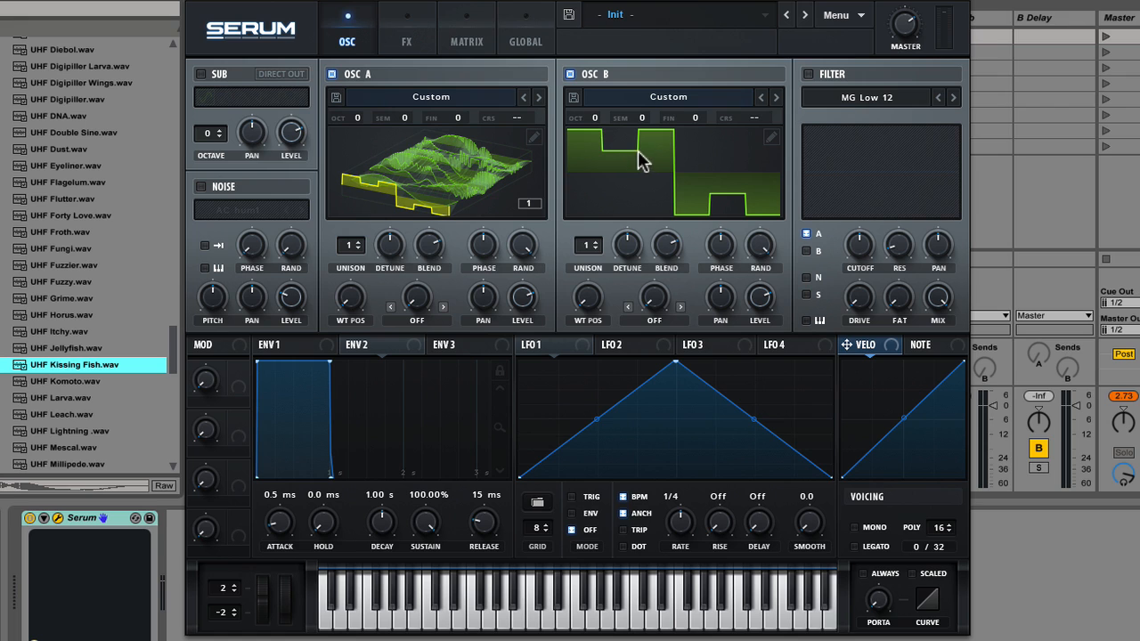
left_click(570, 76)
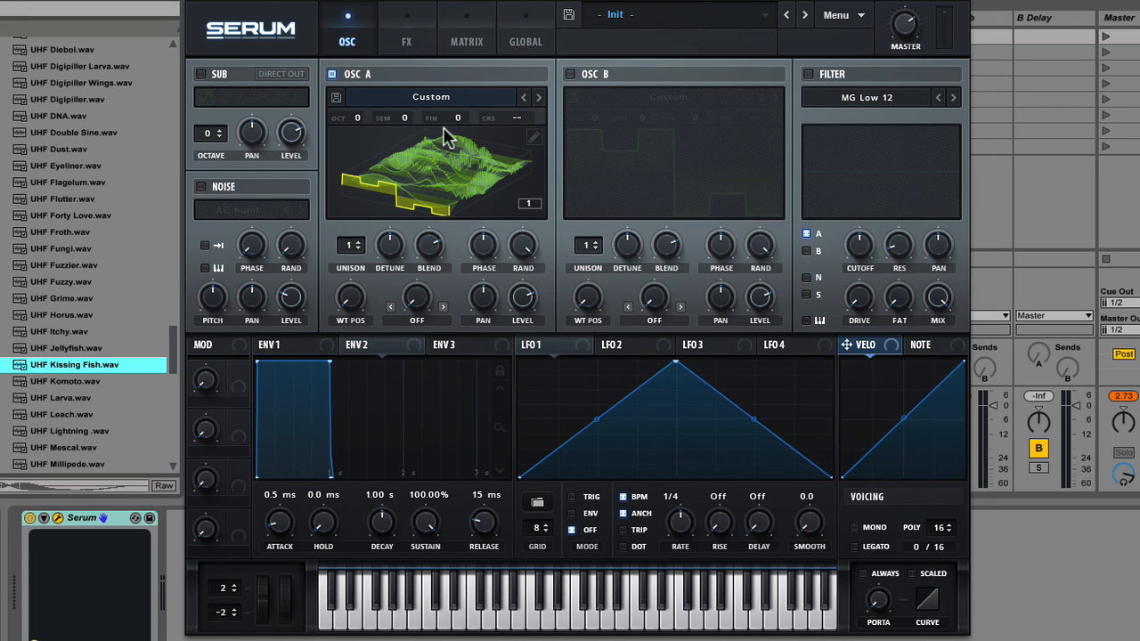
Reopen oscillator A's wavetable editor and undo the crossfade morph.
left_click(533, 136)
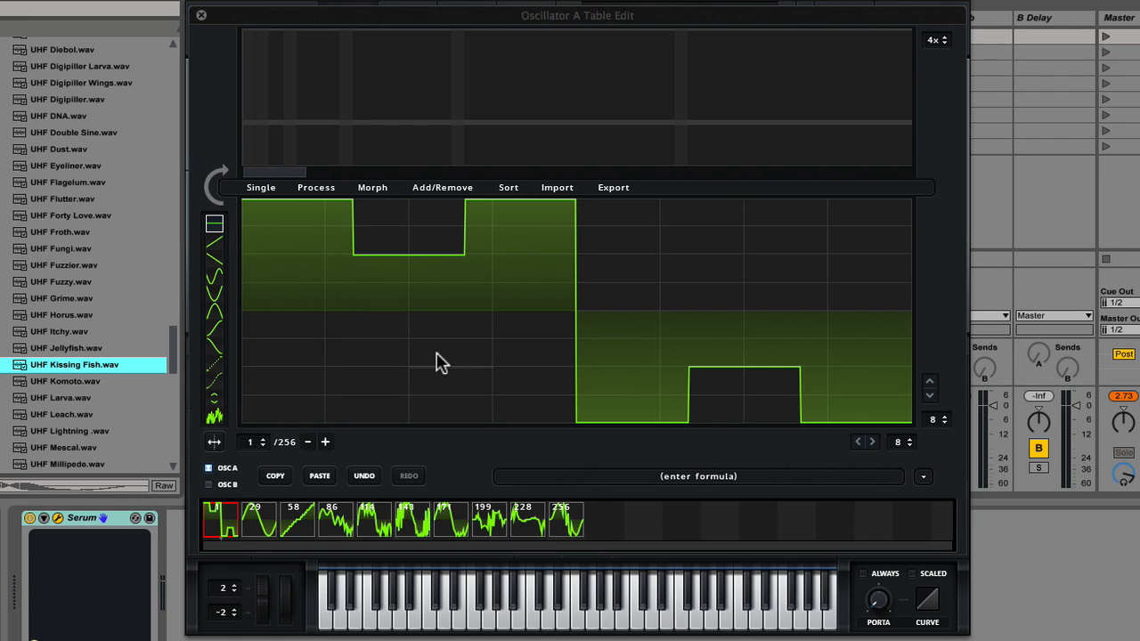
left_click(366, 476)
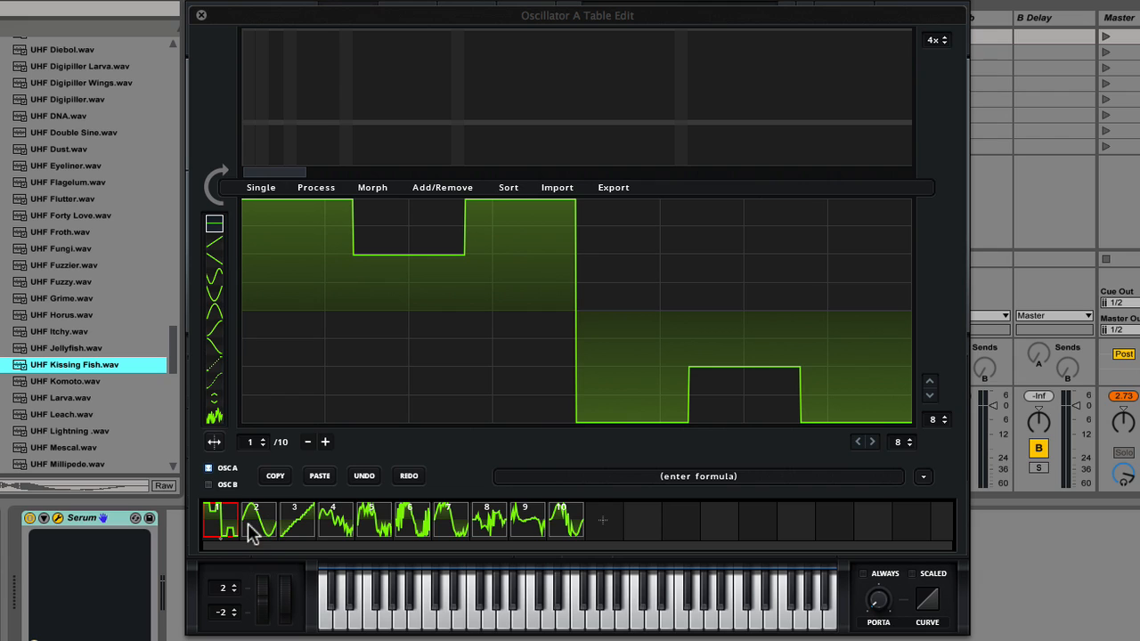
Add frame 11 after the last waveform, initialize it to silence, and add four more silent frames up to frame 15.
left_click(570, 534)
left_click(604, 521)
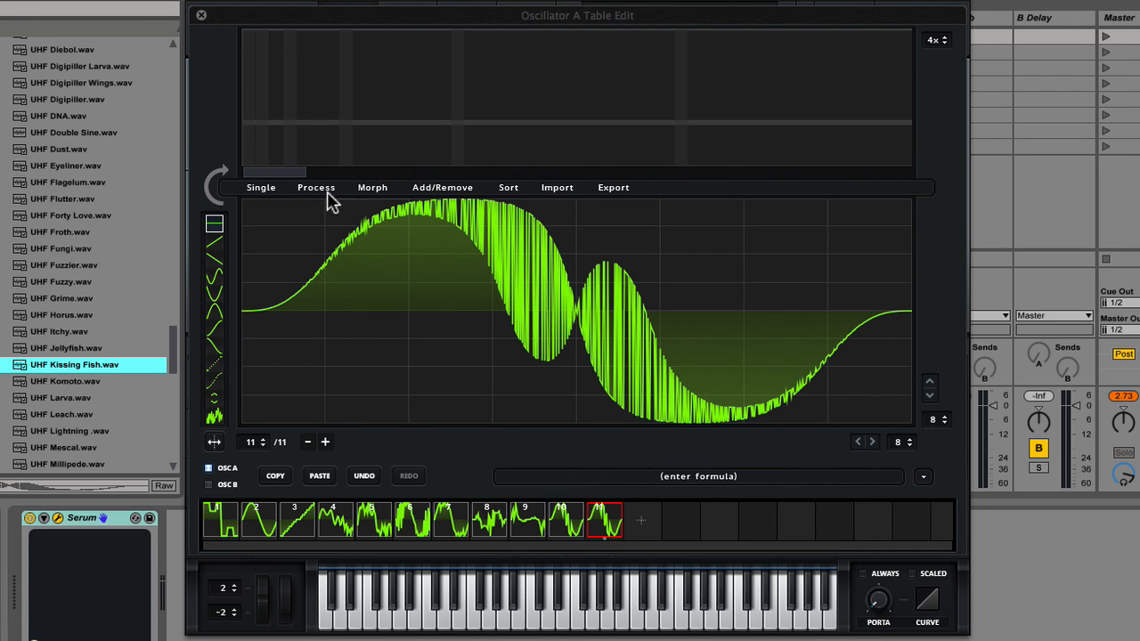
left_click(264, 189)
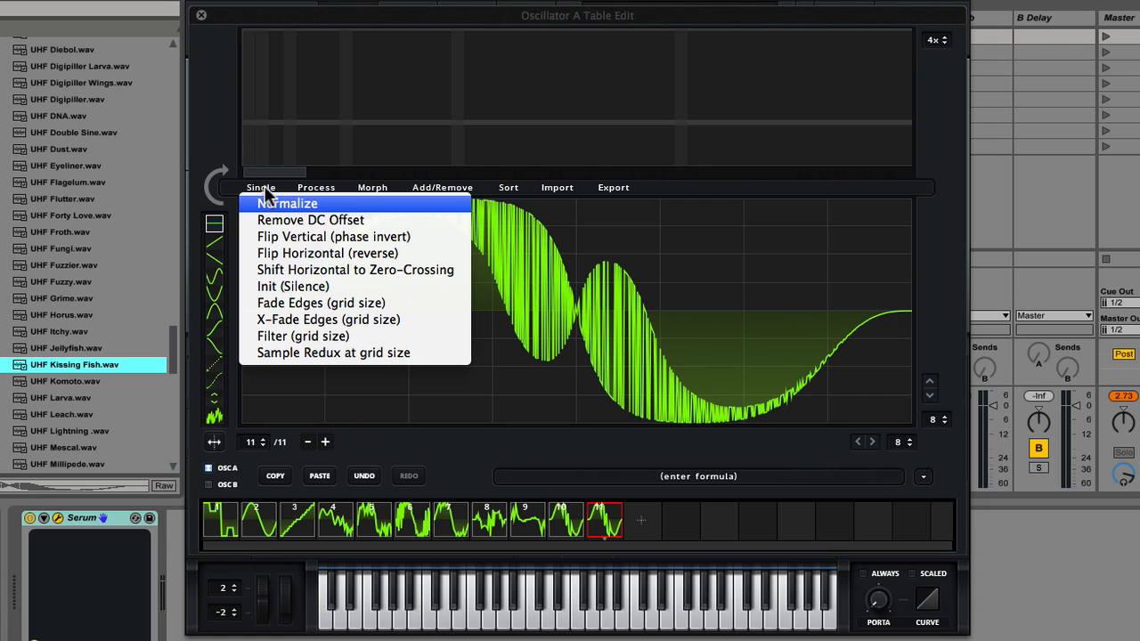
left_click(283, 287)
left_click(642, 524)
left_click(681, 524)
left_click(718, 524)
left_click(757, 524)
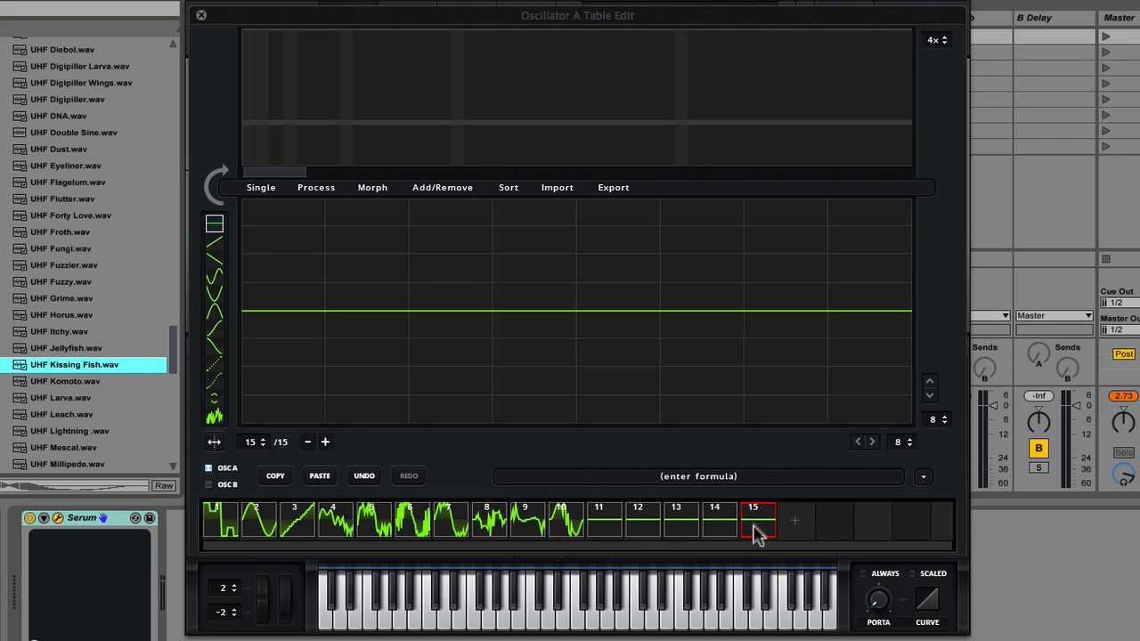
Reorder the wavetable frames so the silent ones sit at positions 3, 6, 9, 12 and 15 between the waveforms.
left_click_drag(757, 530, 268, 525)
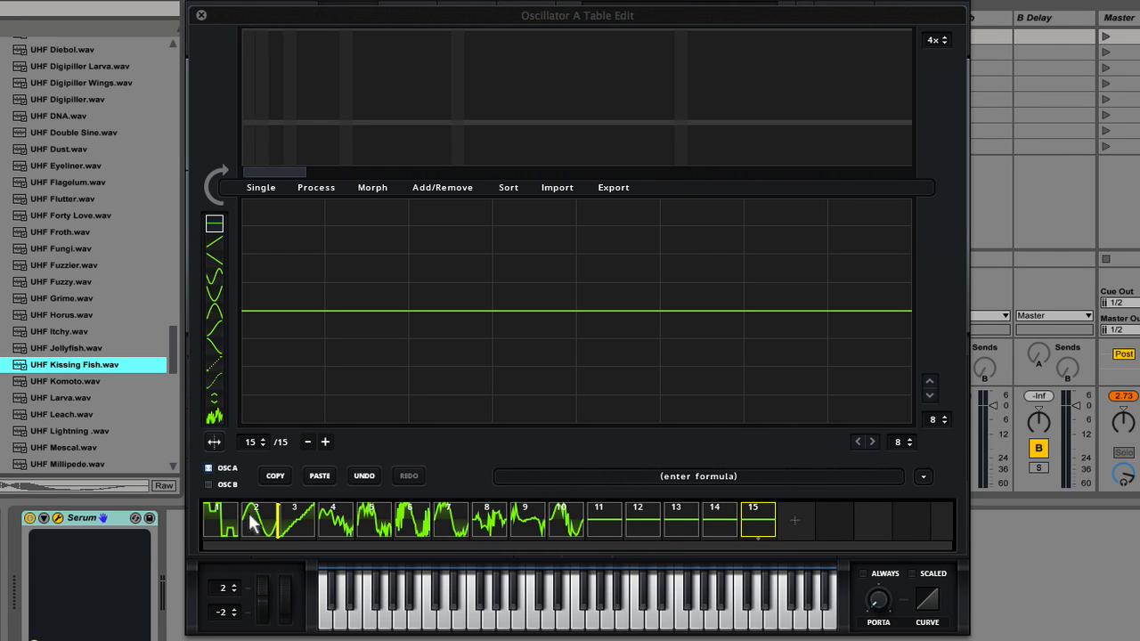
left_click(649, 529)
left_click_drag(465, 532, 367, 526)
left_click_drag(686, 532, 495, 529)
left_click_drag(721, 527, 633, 528)
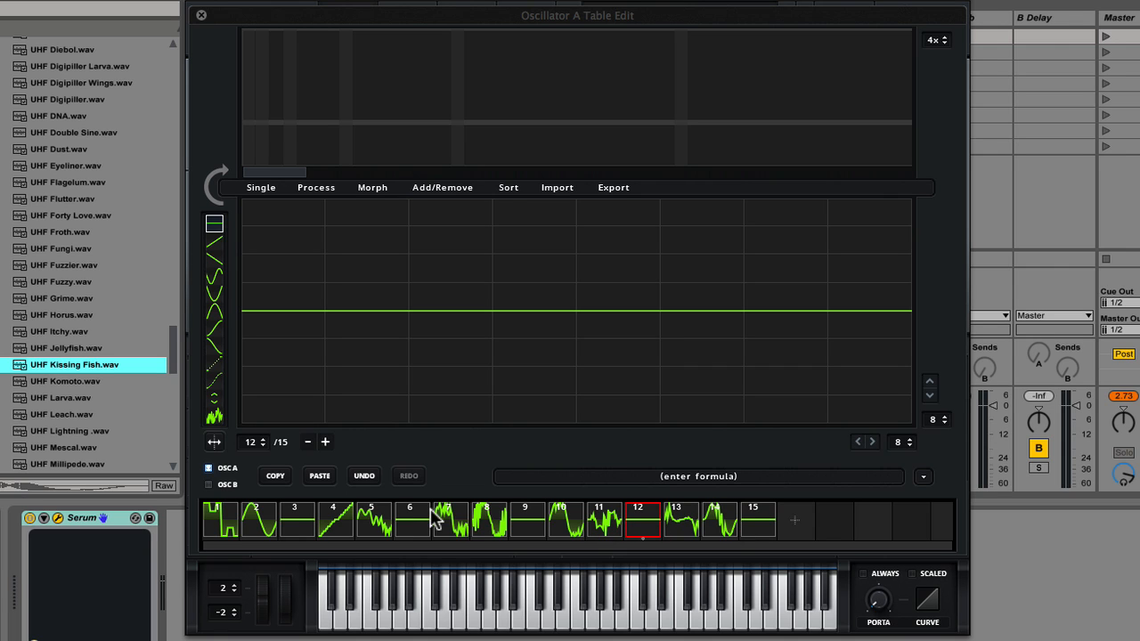
Apply the Crossfade morph to the 15-frame wavetable with the interleaved silent frames.
left_click(376, 189)
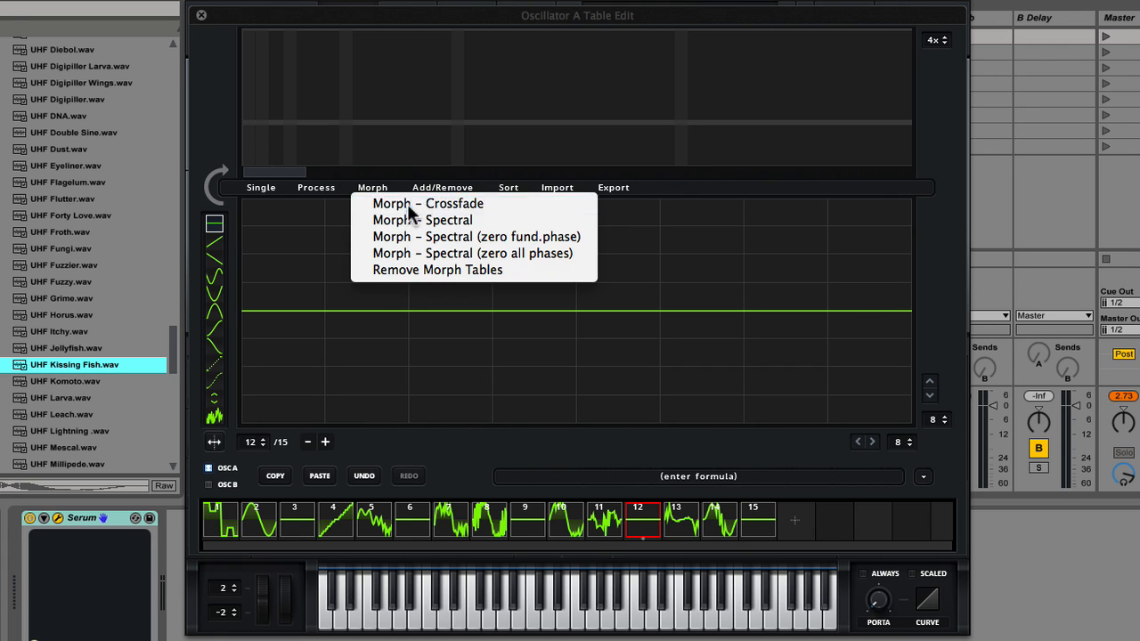
left_click(407, 204)
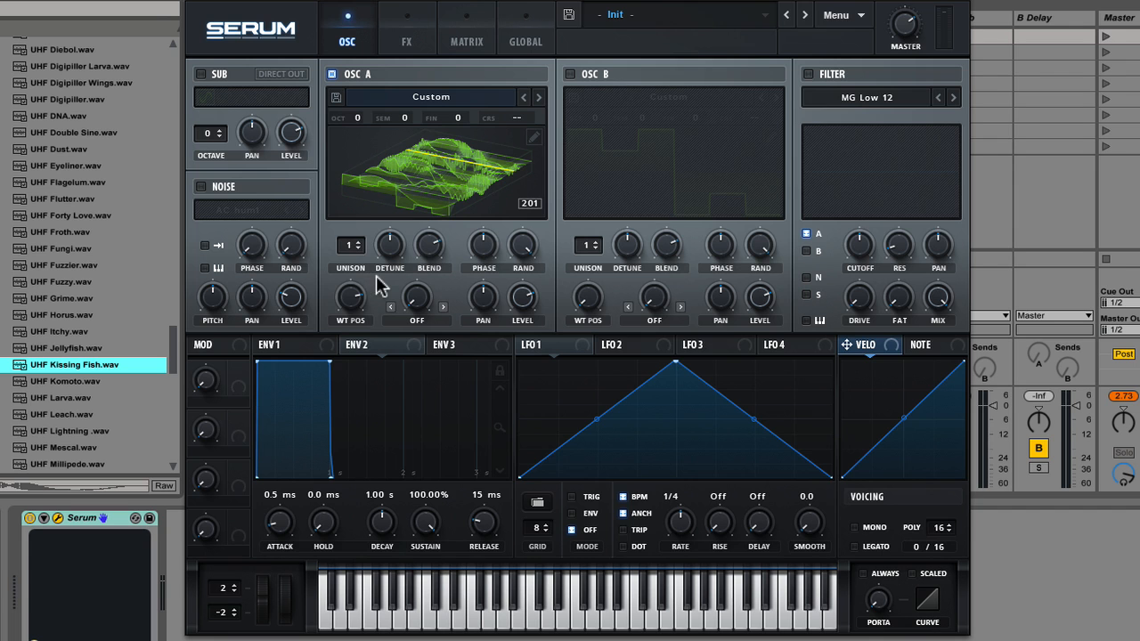
Lower oscillator A's wavetable position to 1 and set the directly routed sub oscillator to its second waveform shape.
left_click(202, 16)
left_click_drag(362, 297, 308, 413)
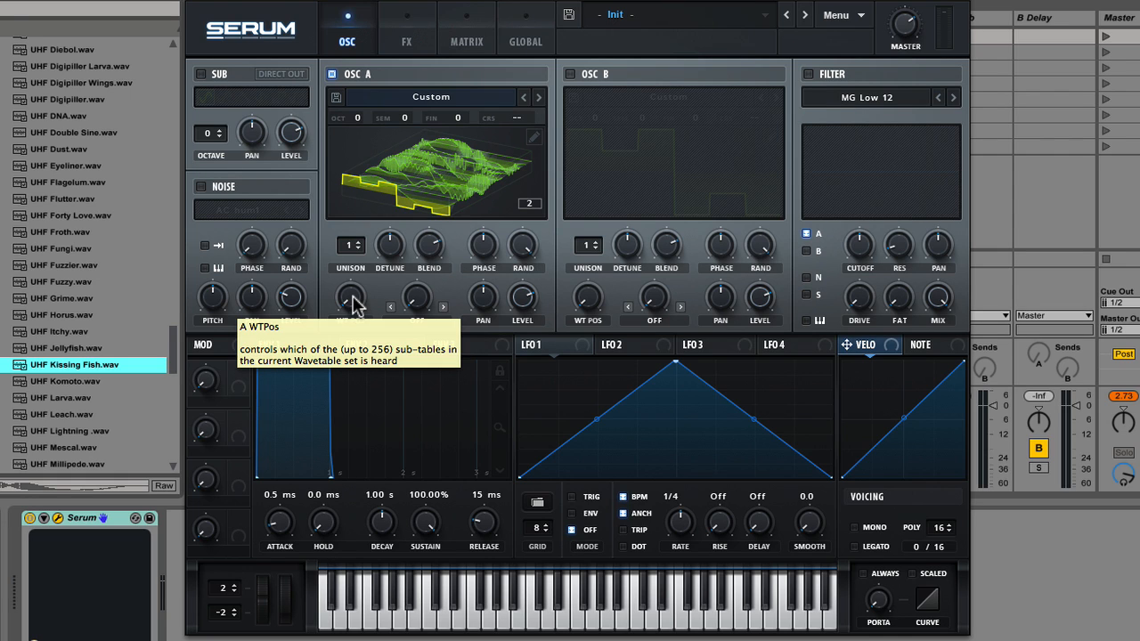
mouse_move(353, 298)
left_mouse_down()
mouse_move(351, 267)
mouse_move(352, 314)
left_mouse_up()
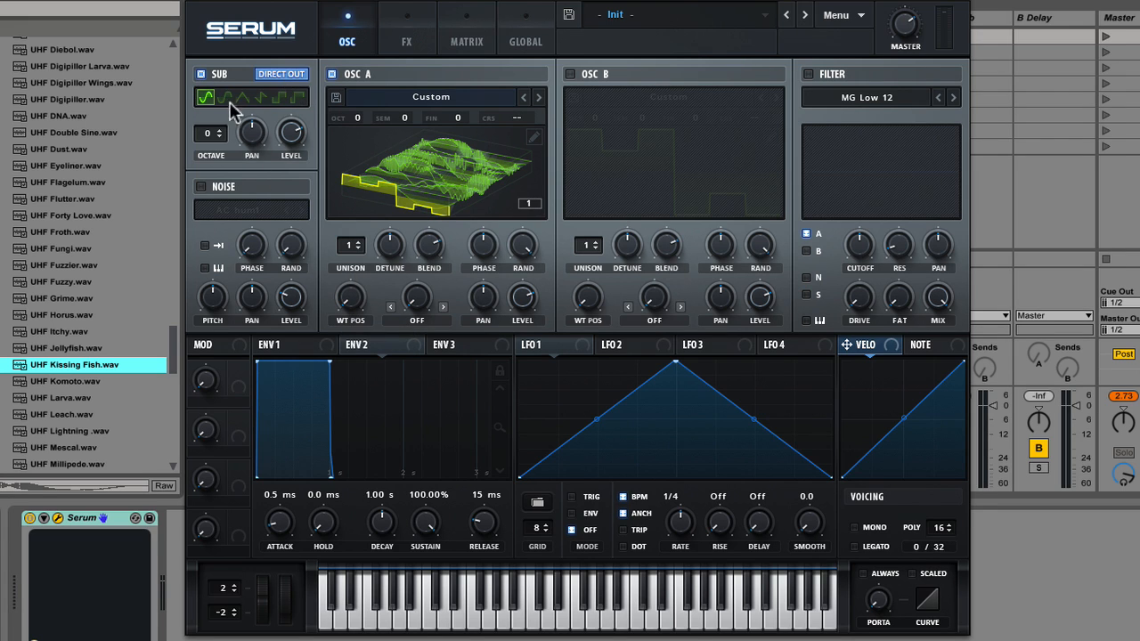
left_click(225, 97)
mouse_move(352, 300)
left_mouse_down()
mouse_move(347, 109)
mouse_move(325, 241)
mouse_move(330, 296)
left_mouse_up()
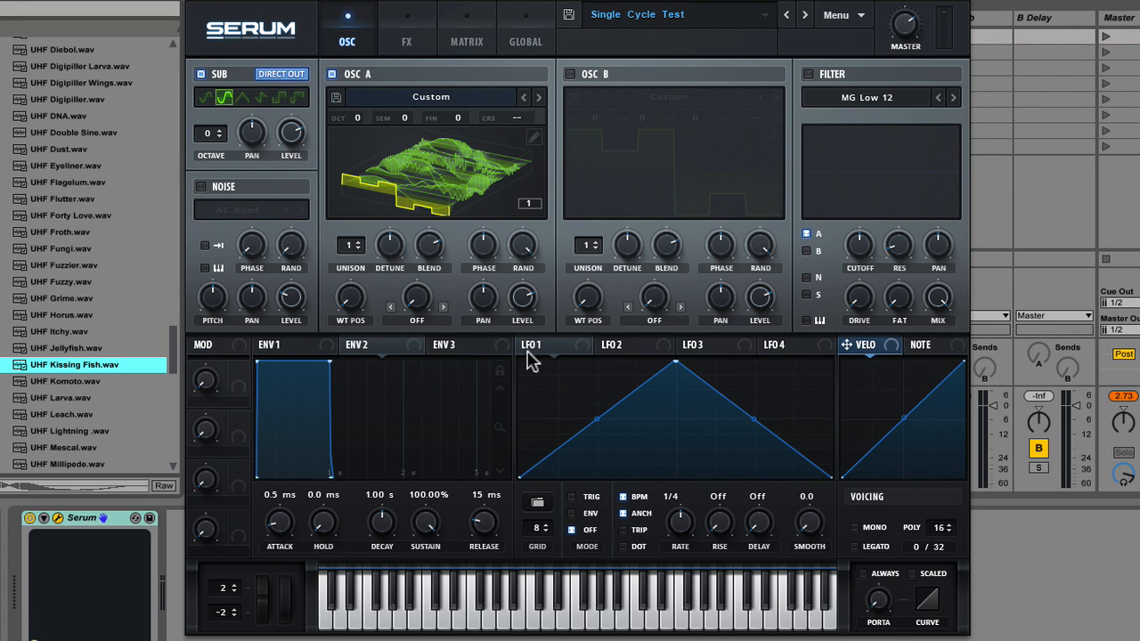
Modulate oscillator A's wavetable position with LFO 1 as a rising envelope-mode ramp, and raise that position to around frame 198.
left_click_drag(465, 327, 331, 350)
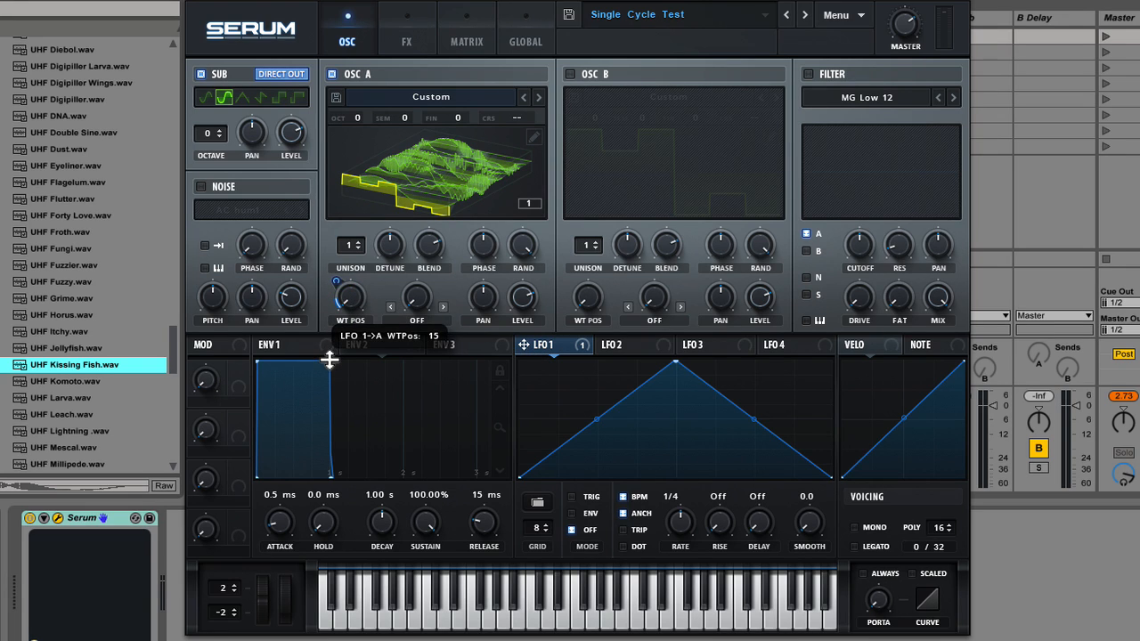
left_click_drag(329, 358, 328, 363)
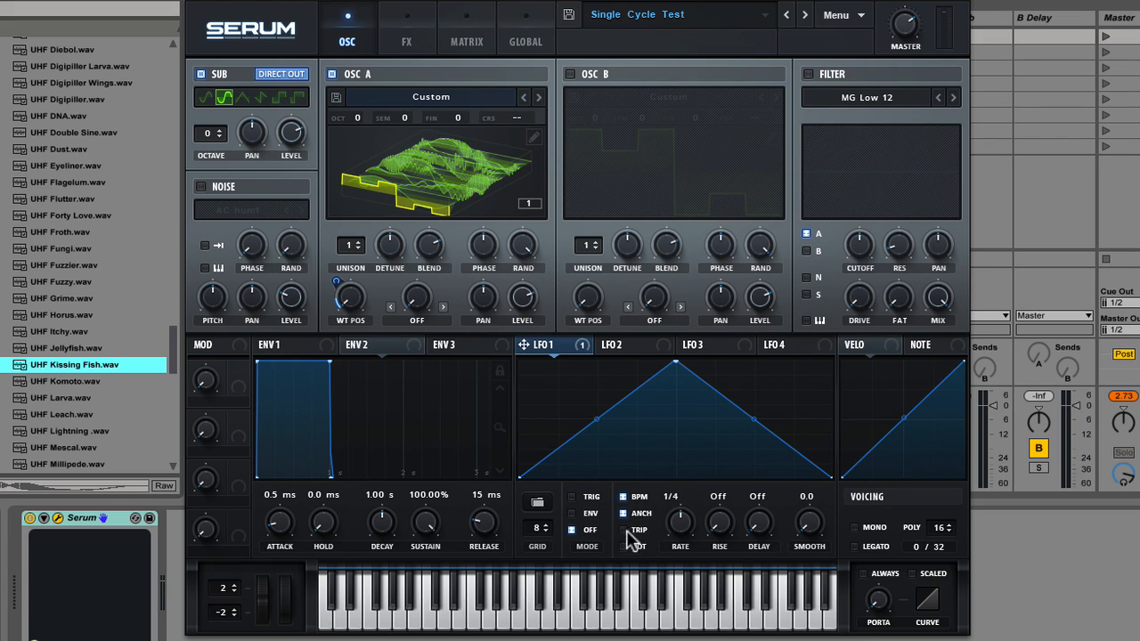
left_click_drag(677, 363, 830, 362)
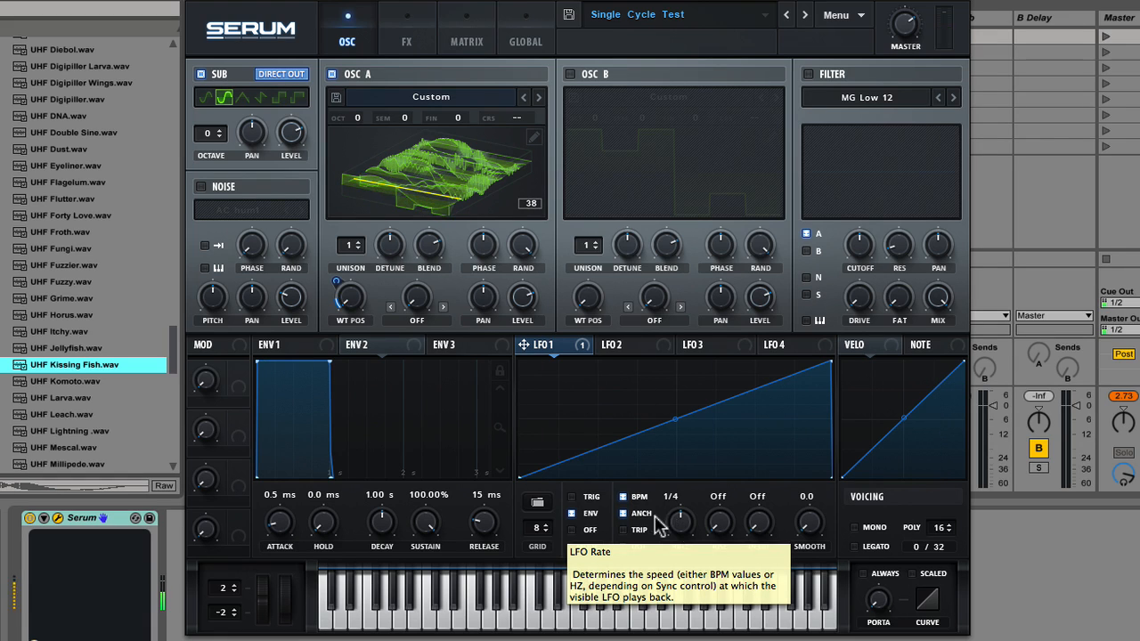
left_click_drag(349, 294, 361, 194)
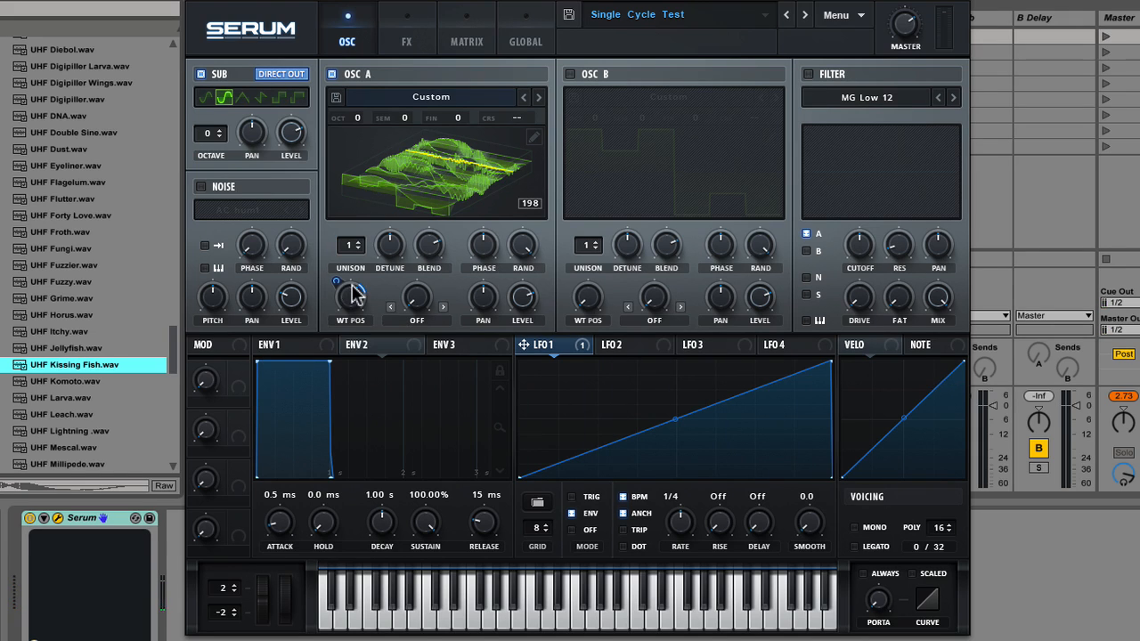
mouse_move(356, 304)
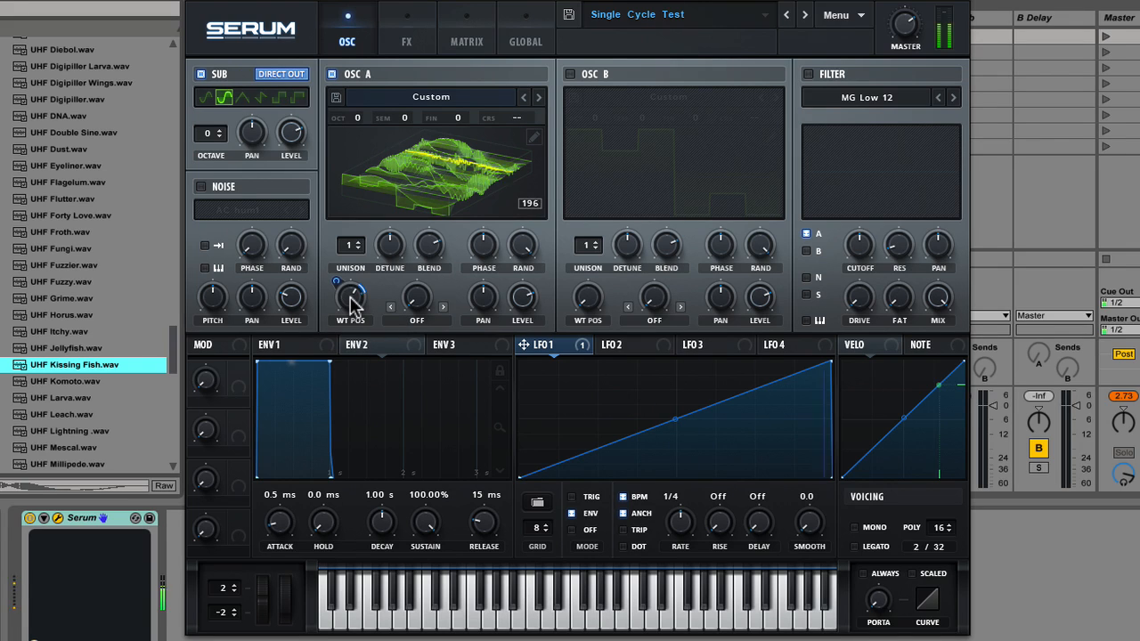
Assign LFO 2 to oscillator A's wavetable position, in trigger mode with a 1/32 delay.
left_click(626, 349)
left_click_drag(603, 343, 337, 296)
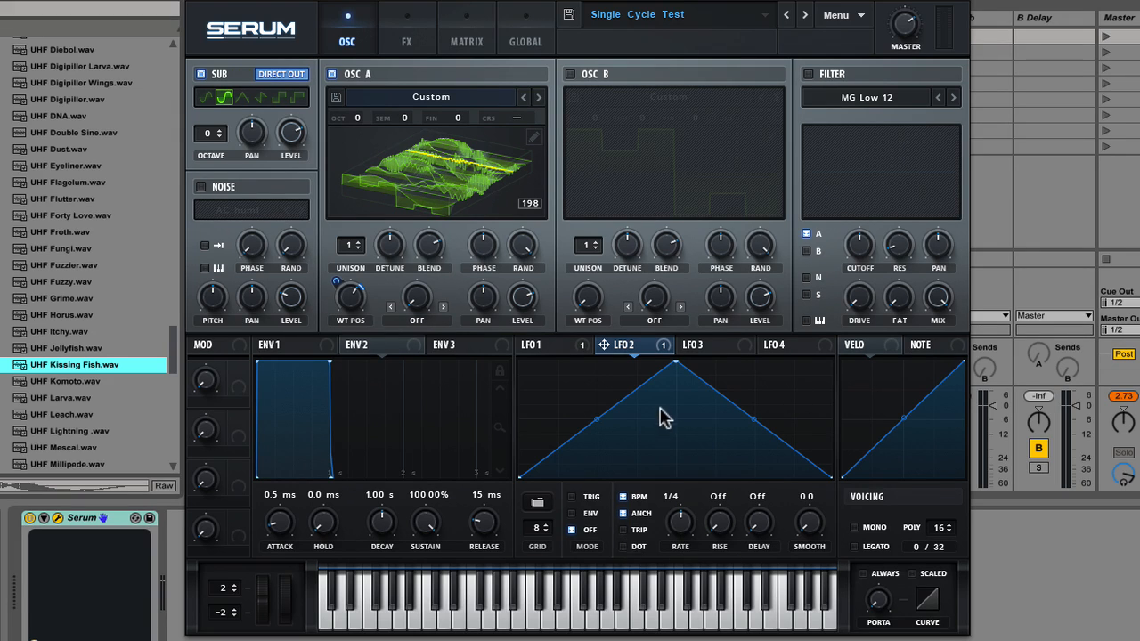
left_click(571, 497)
left_click(553, 344)
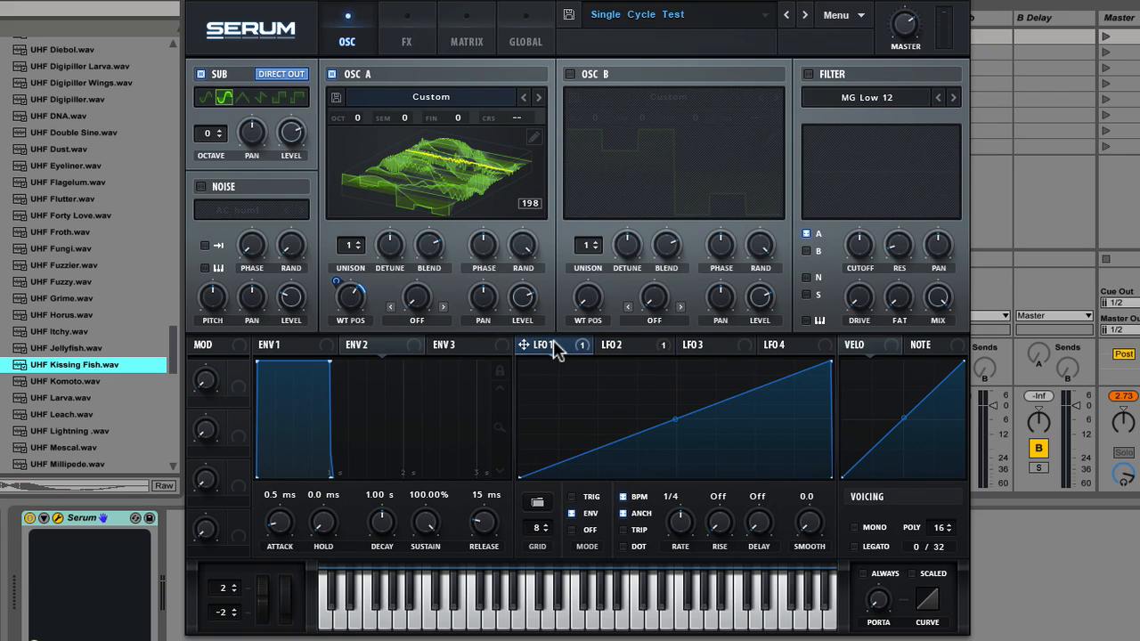
left_click(612, 344)
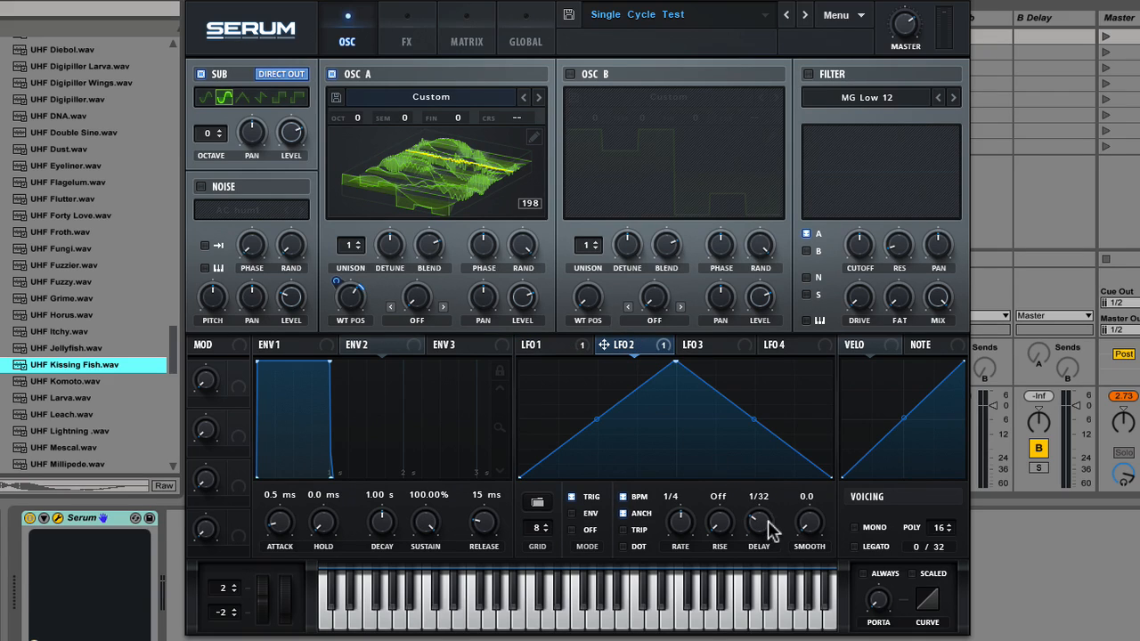
left_click_drag(763, 521, 769, 482)
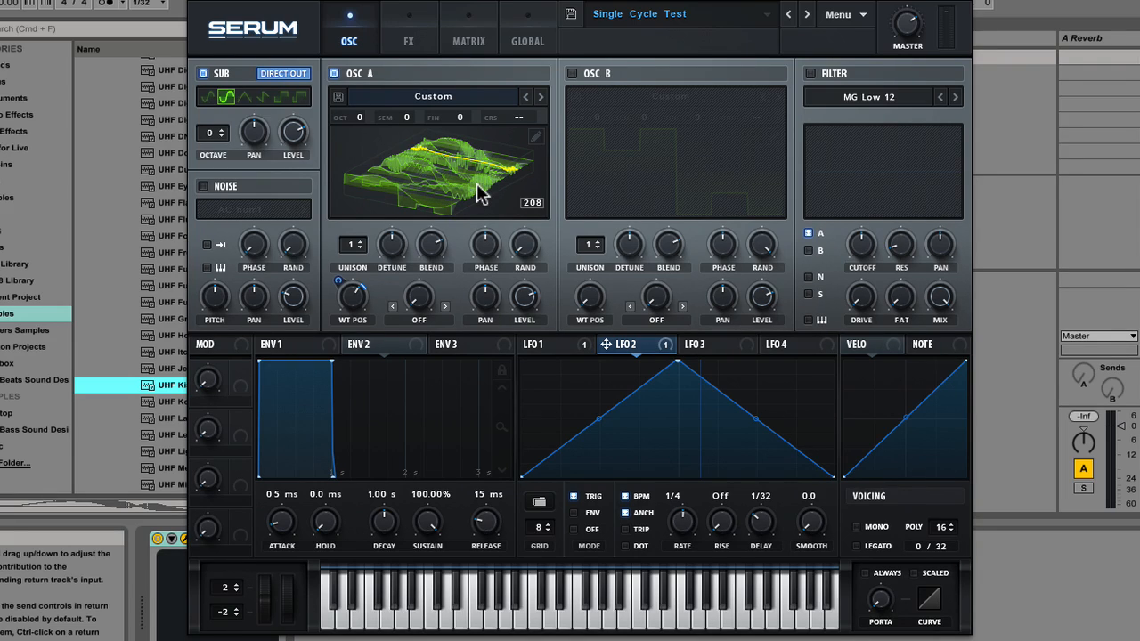
Give oscillator A four unison voices with reduced detune, and enable mono legato voicing.
key("space")
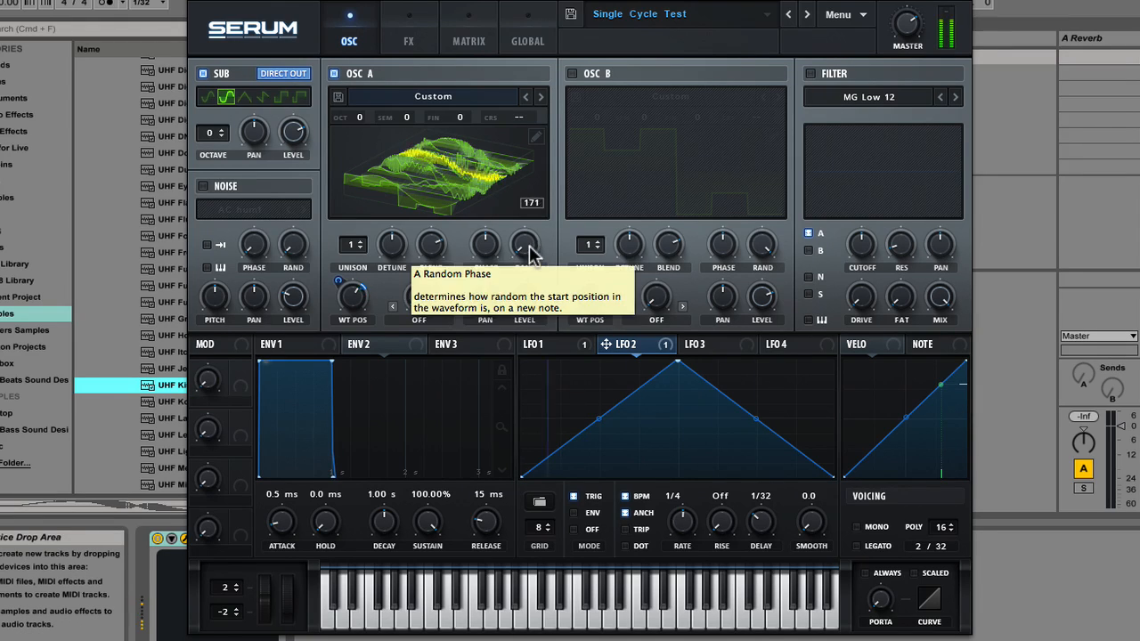
left_click(362, 242)
left_click(362, 243)
left_click_drag(403, 242, 389, 326)
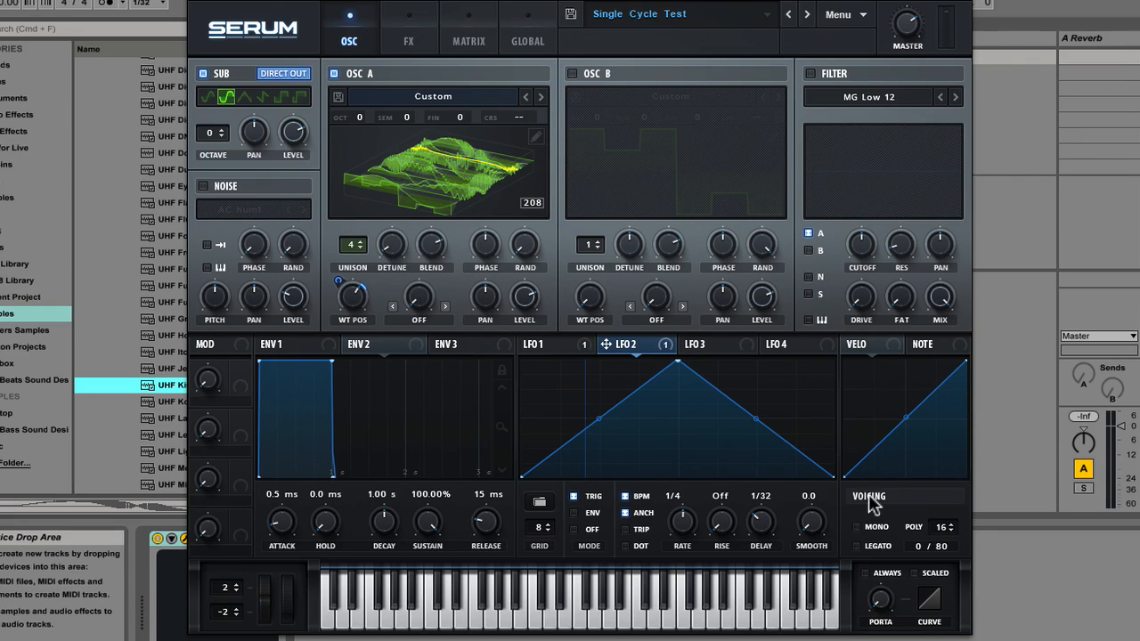
left_click(856, 526)
left_click(856, 546)
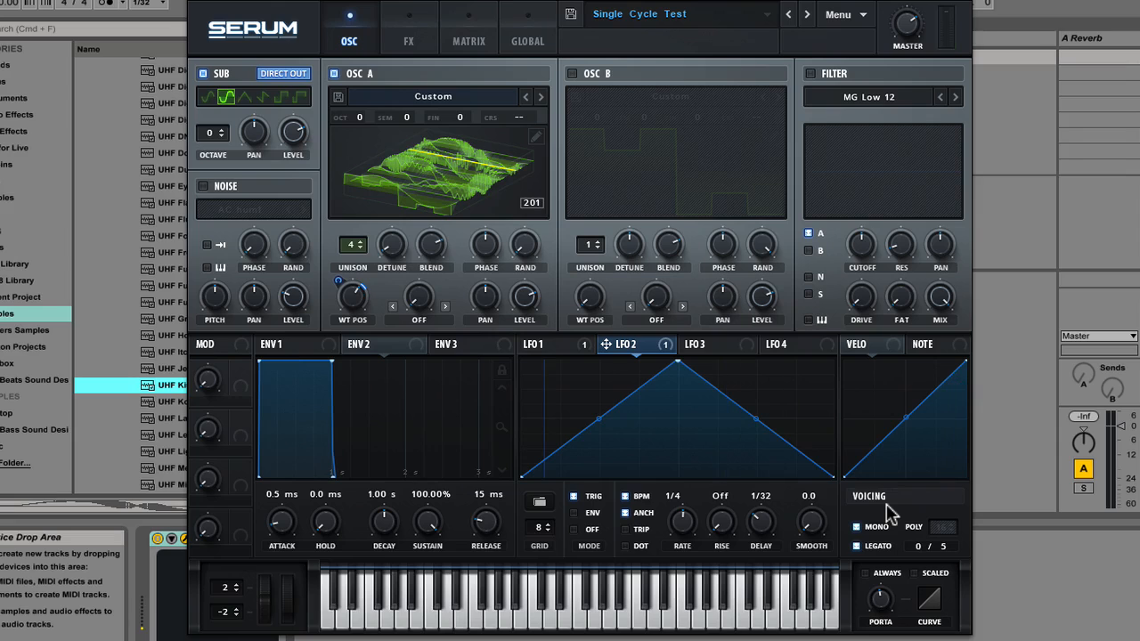
Add a third modulation matrix routing from Env 2 to the master tuning.
left_click(477, 37)
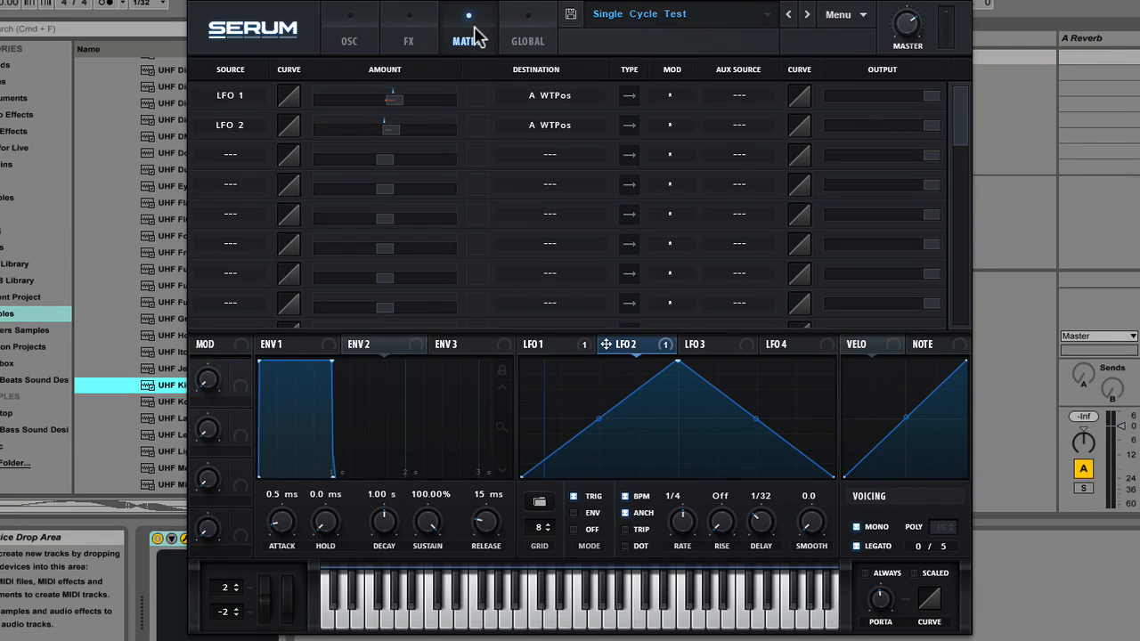
left_click(247, 158)
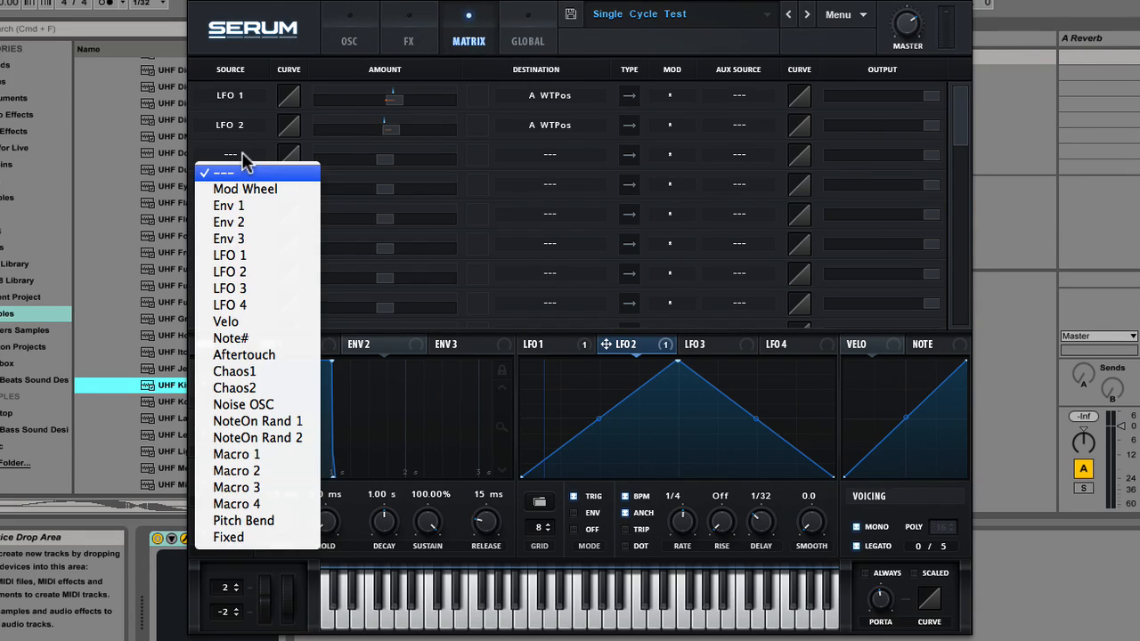
left_click(253, 227)
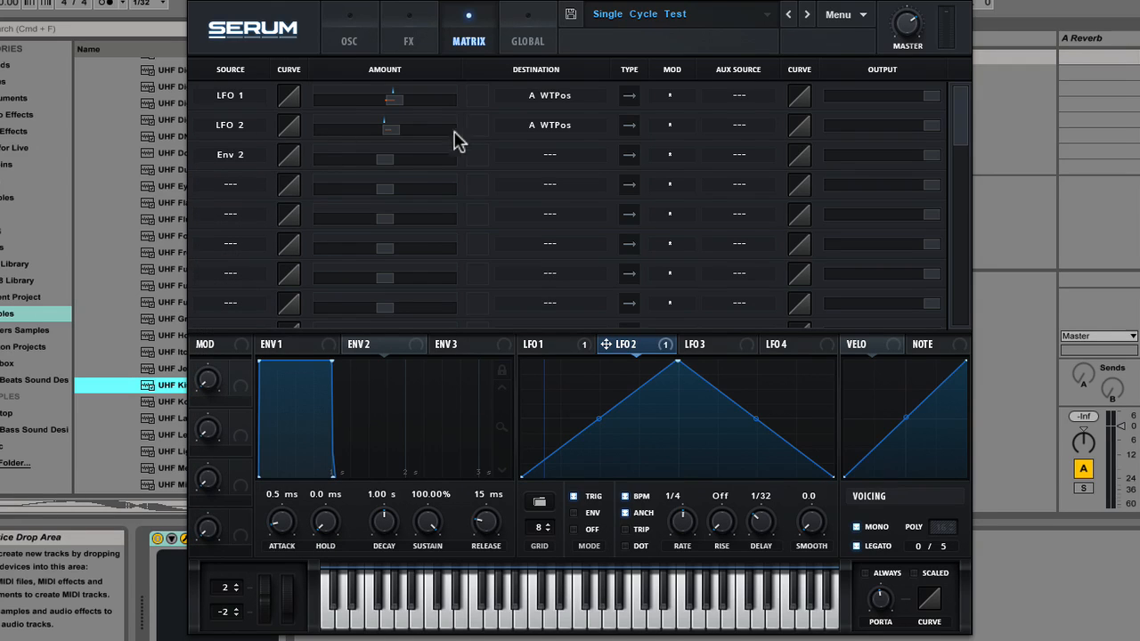
left_click(533, 156)
mouse_move(563, 290)
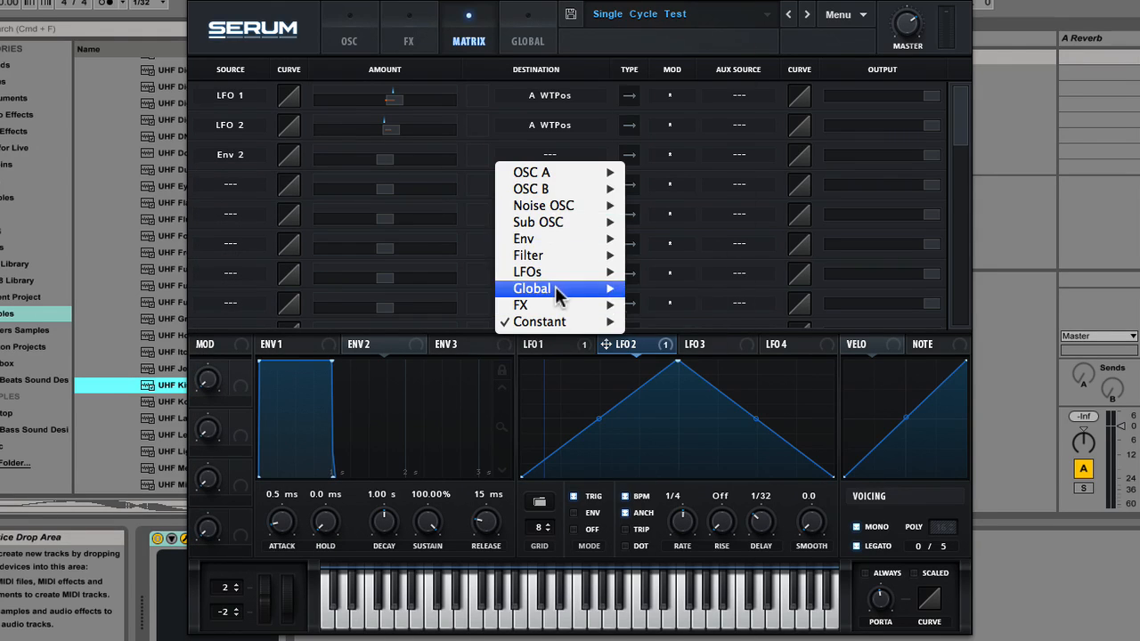
left_click(676, 290)
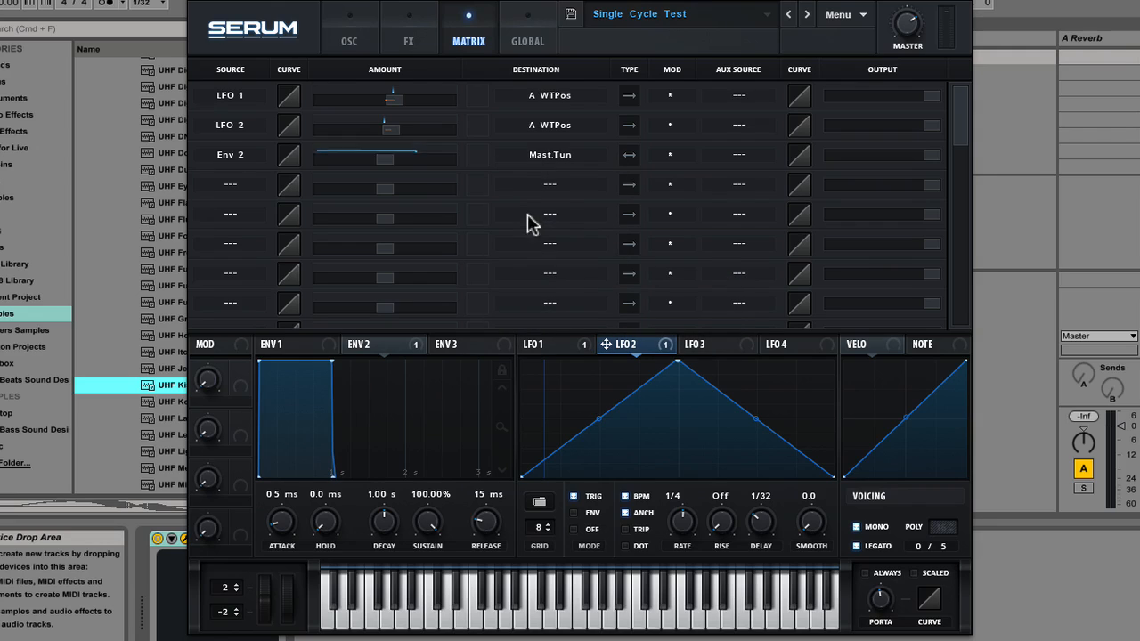
Shape Env 2 with a 166 ms decay and 0% sustain, giving its master tuning routing a small positive amount.
left_click(350, 40)
left_click(382, 344)
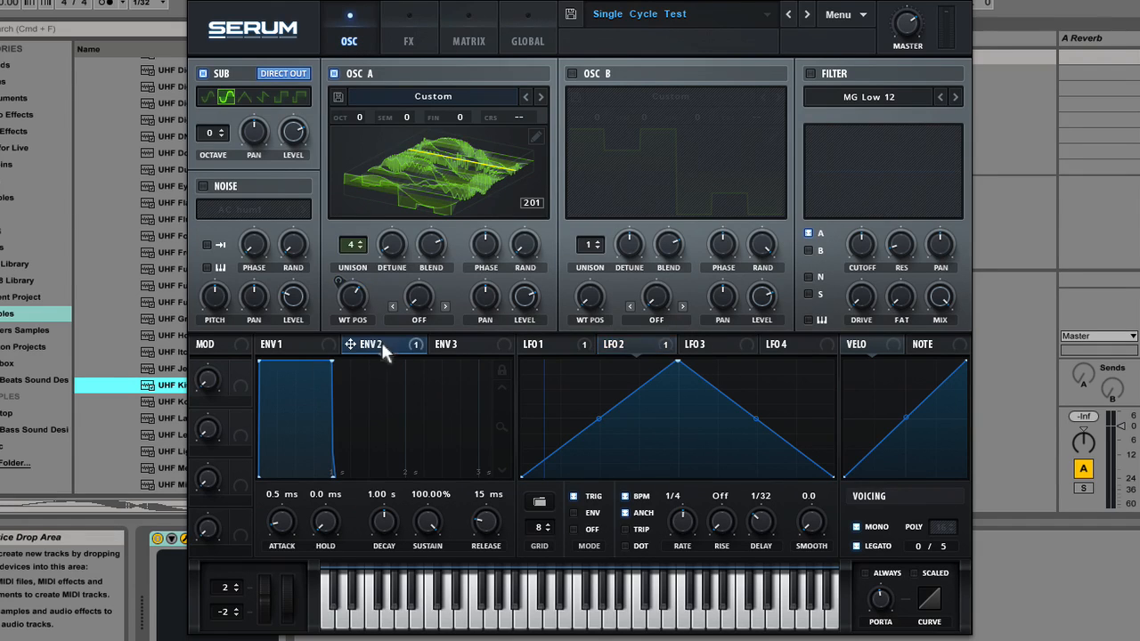
left_click_drag(332, 360, 383, 553)
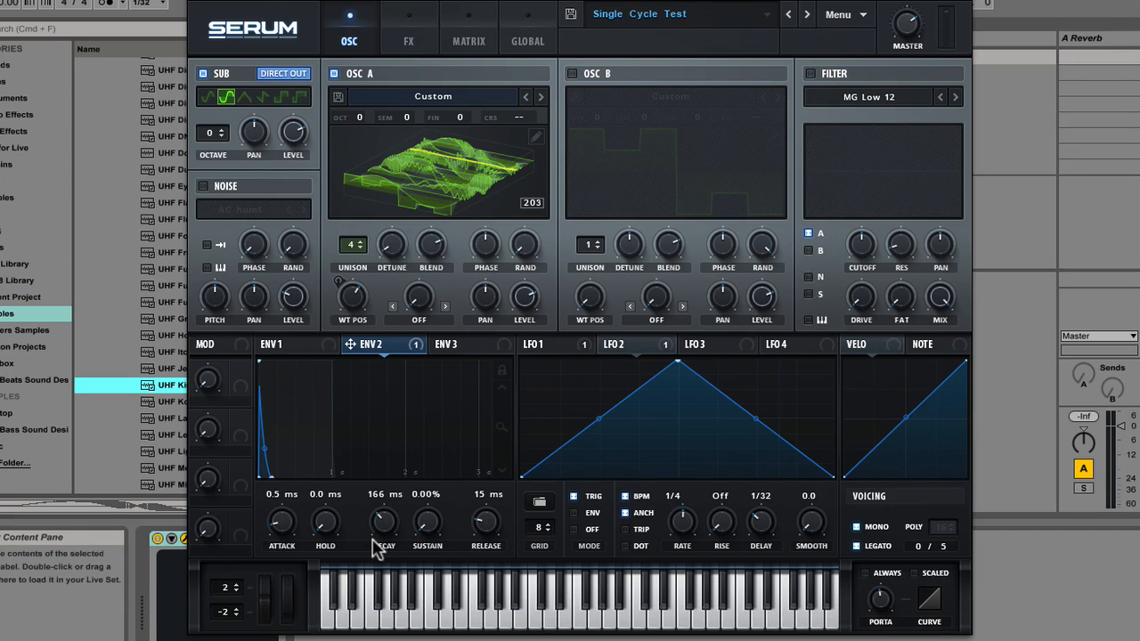
Make the Env 2 to master tuning routing unidirectional and return to the oscillator view.
left_click(468, 34)
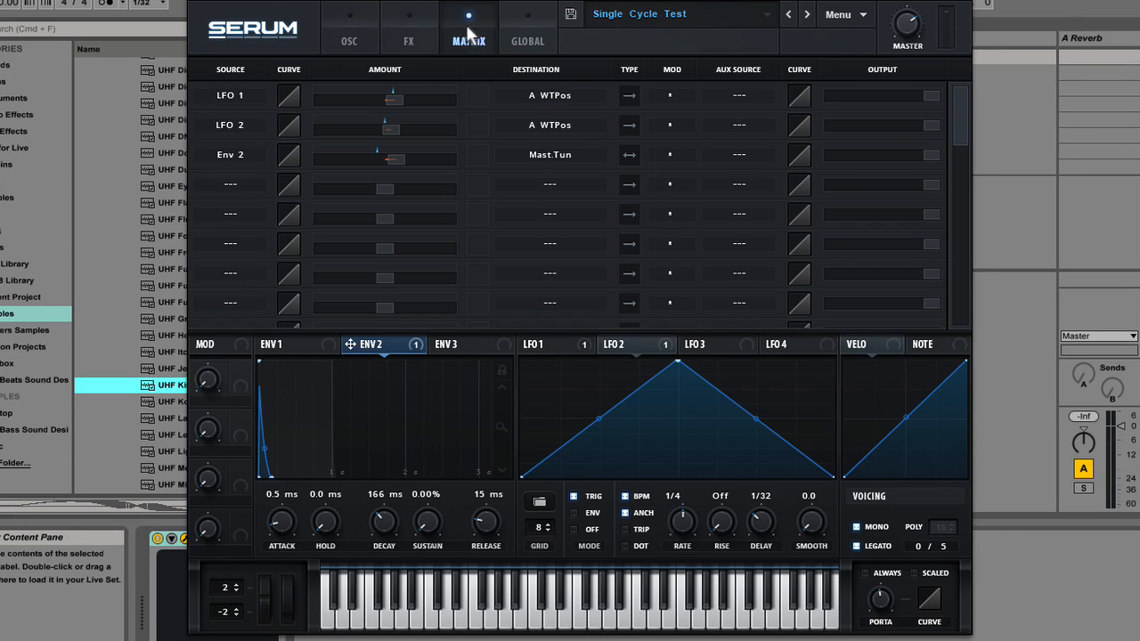
left_click(634, 155)
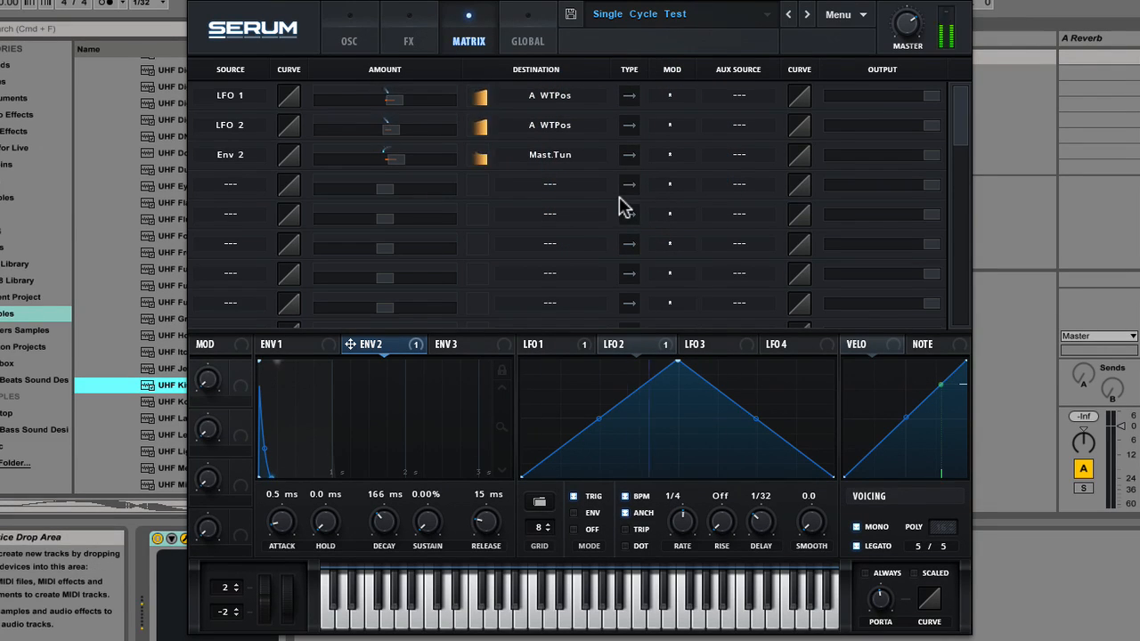
left_click(352, 45)
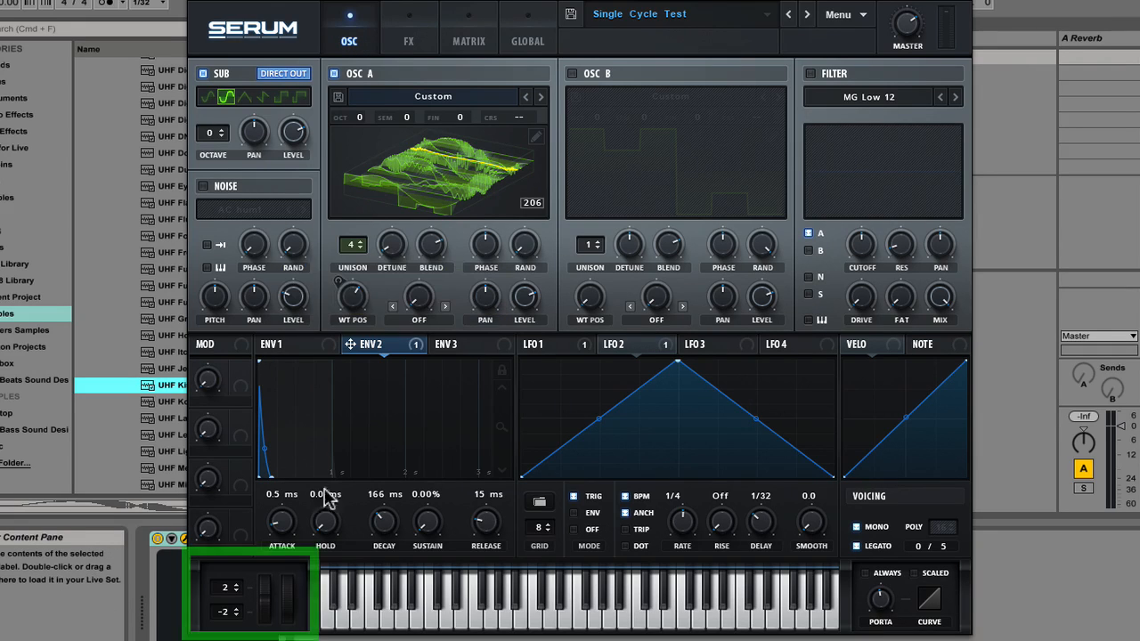
Set the pitch bend range to 12 semitones up and -12 semitones down.
left_click(237, 584)
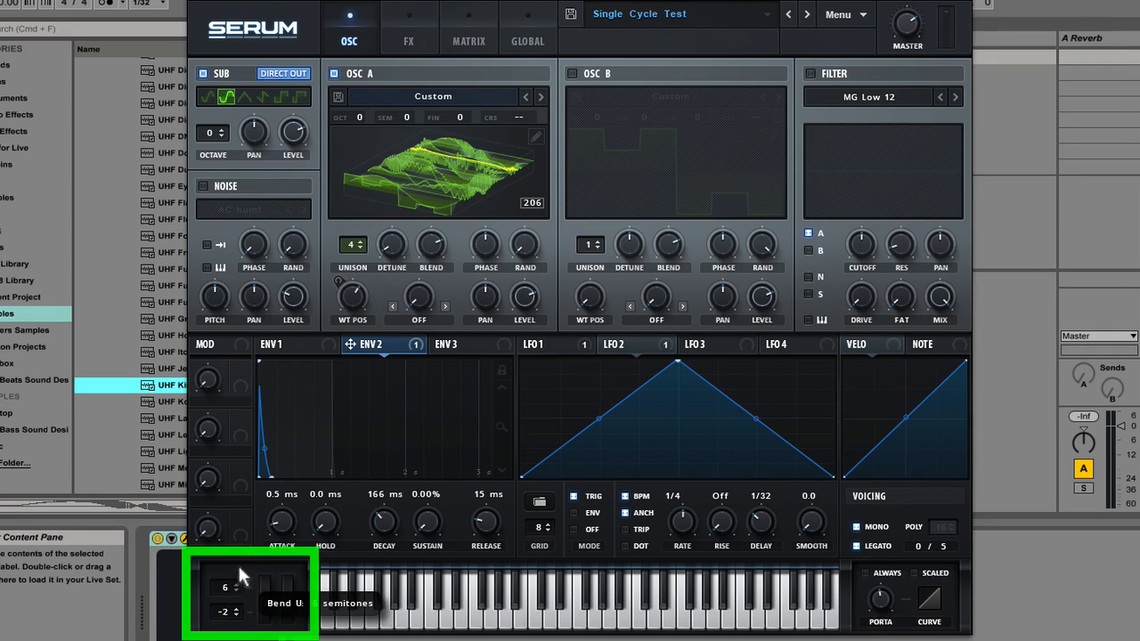
left_click_drag(242, 558, 243, 547)
left_click_drag(239, 620, 240, 640)
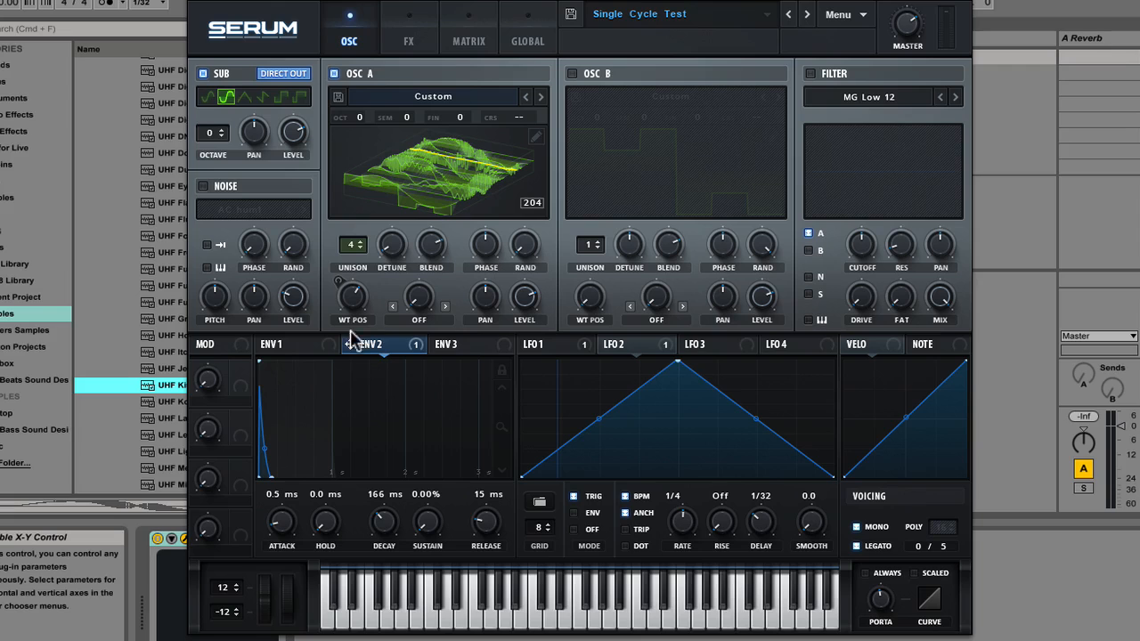
Readjust oscillator A's wavetable position within the upper frames while auditioning the sound.
left_click_drag(357, 296, 357, 297)
left_click_drag(353, 338, 378, 303)
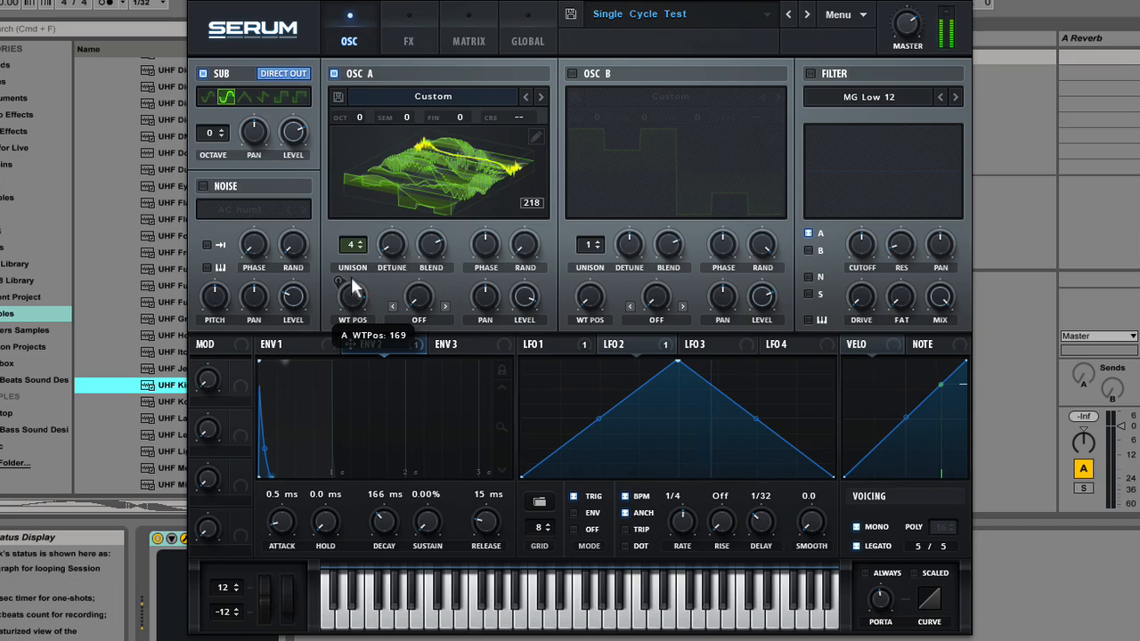
left_click_drag(354, 286, 353, 312)
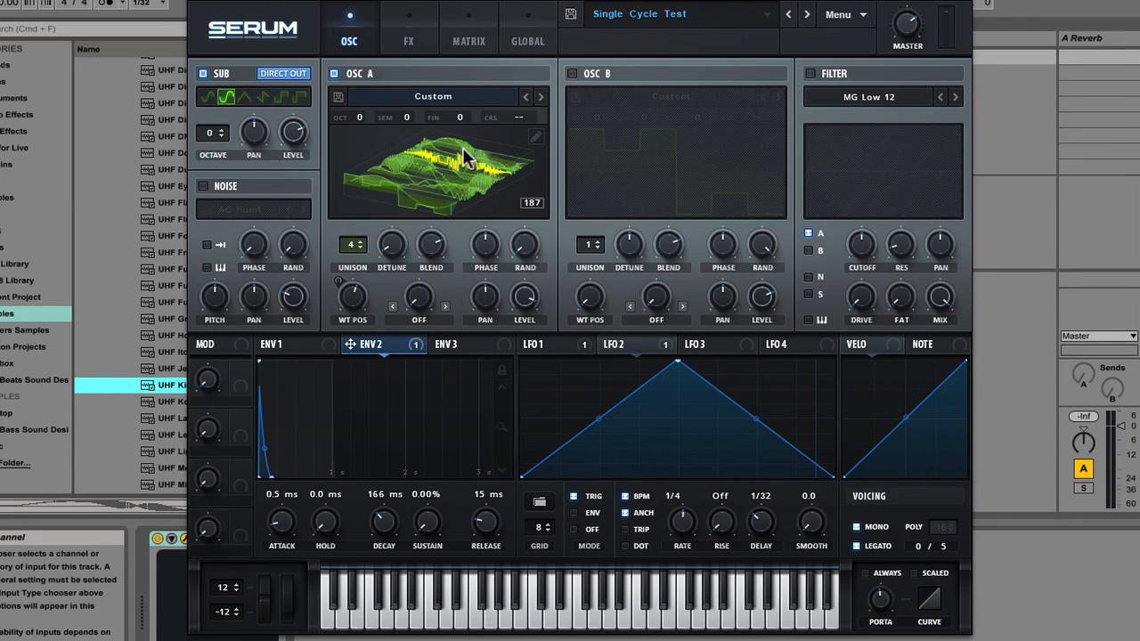
left_click_drag(464, 156, 462, 160)
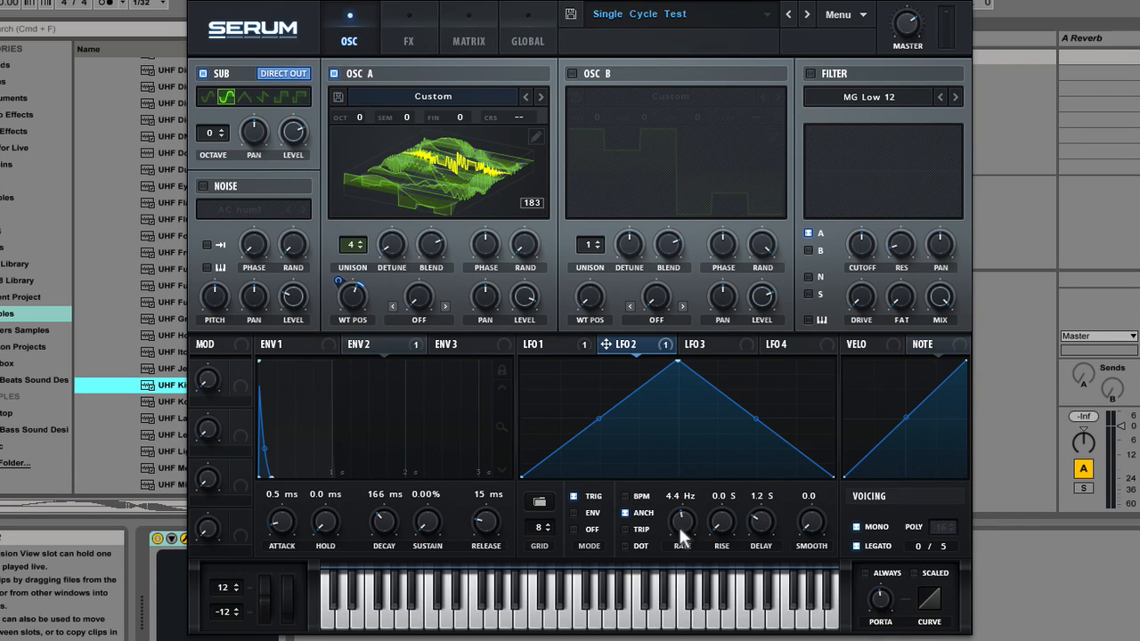
Set LFO 2's unsynced rate to 3.1 Hz and its delay to 0.3 s.
left_click_drag(678, 522, 681, 534)
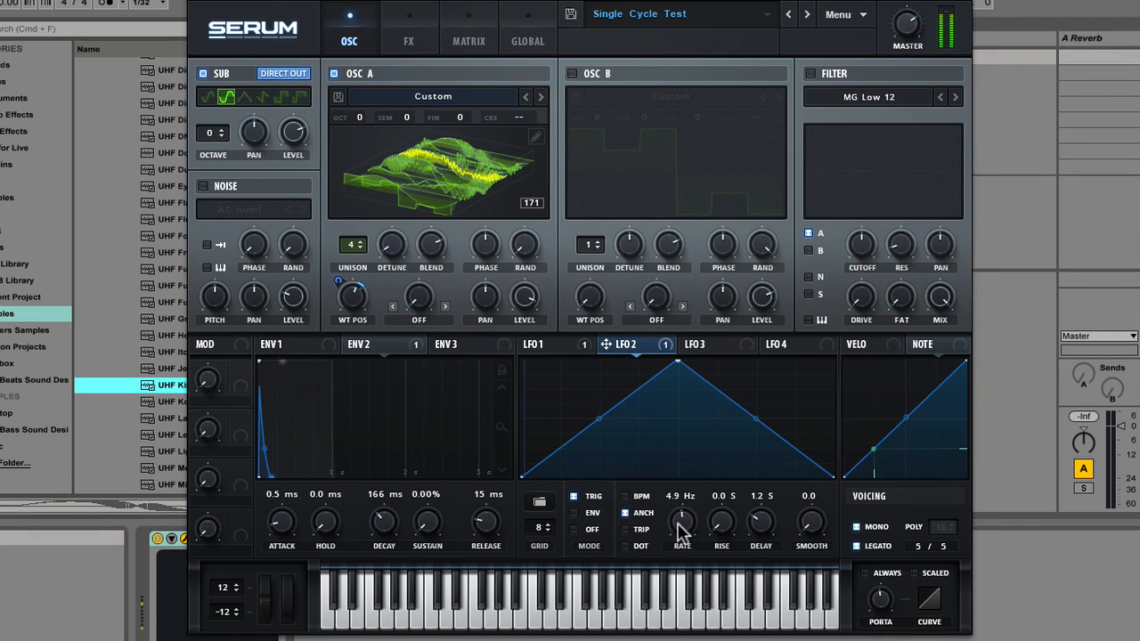
left_click_drag(759, 519, 761, 526)
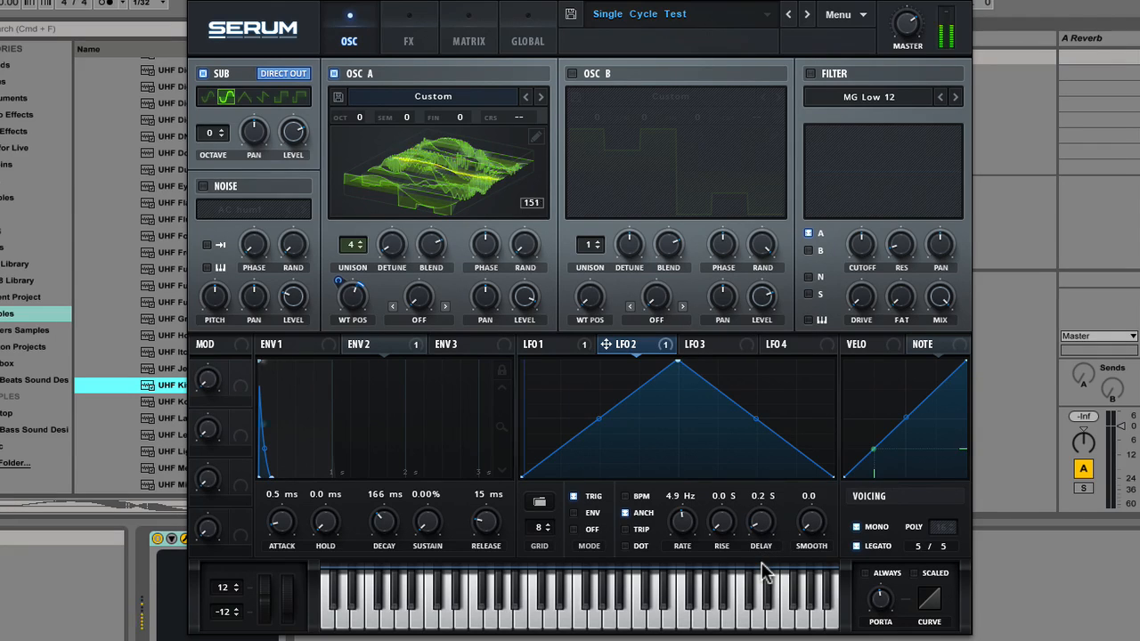
left_click_drag(756, 528, 752, 525)
left_click_drag(682, 512, 682, 528)
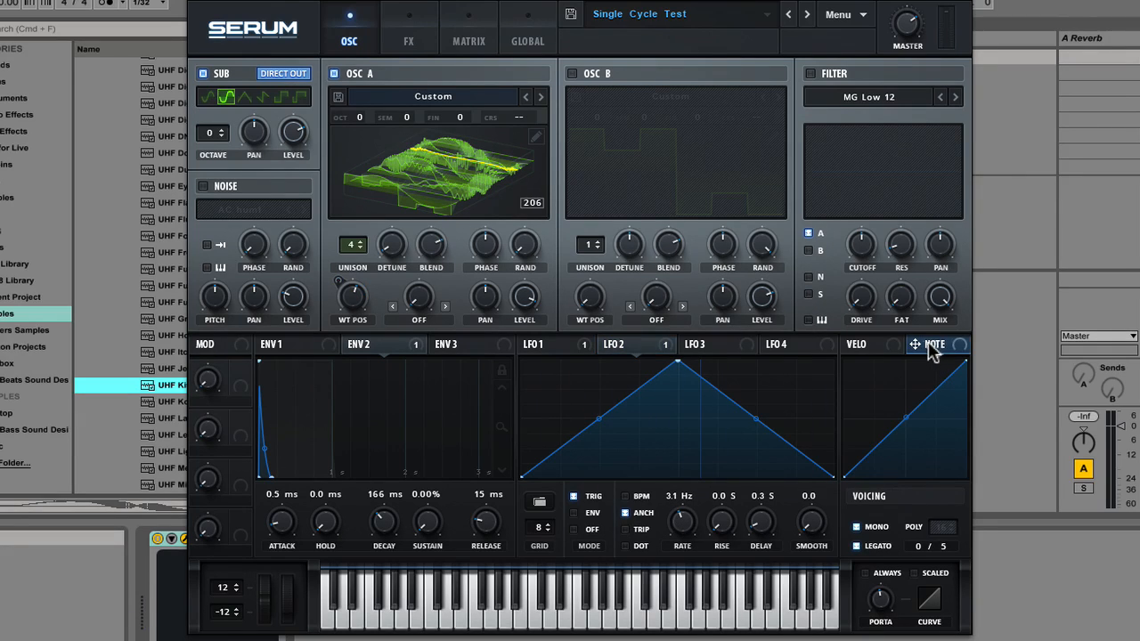
Assign the Note modulator to LFO 2's rate with a positive depth, and lower the base rate to about 2.1 Hz.
left_click_drag(913, 345, 680, 524)
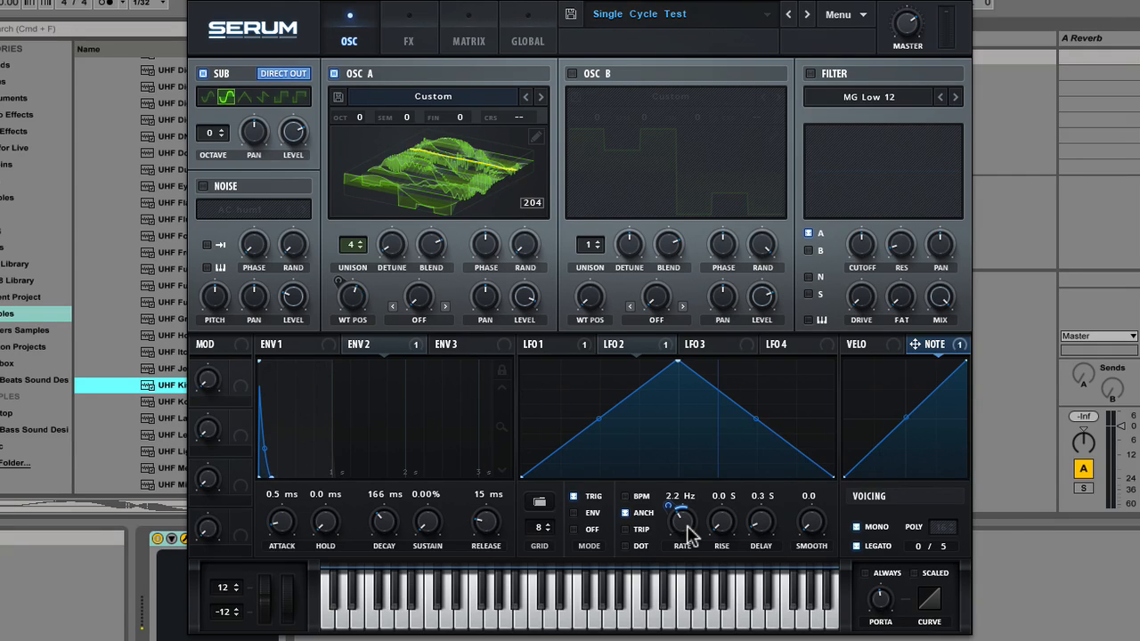
mouse_move(671, 507)
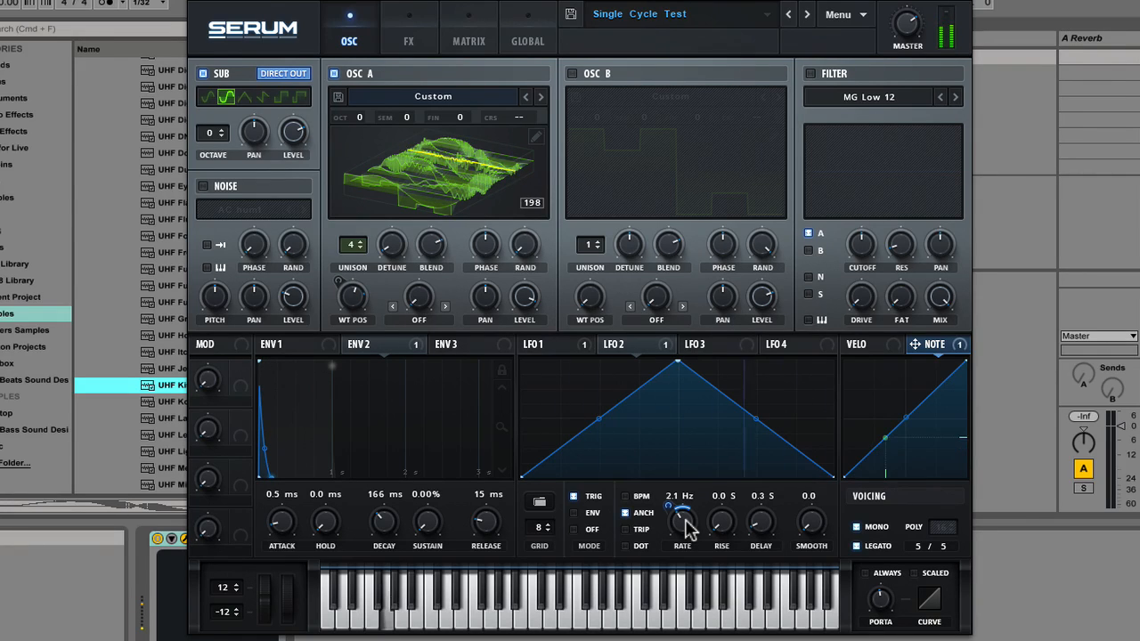
Lower LFO 2's base rate to 1.5 Hz and readjust the Note modulation depth on that rate.
left_click_drag(686, 526, 688, 534)
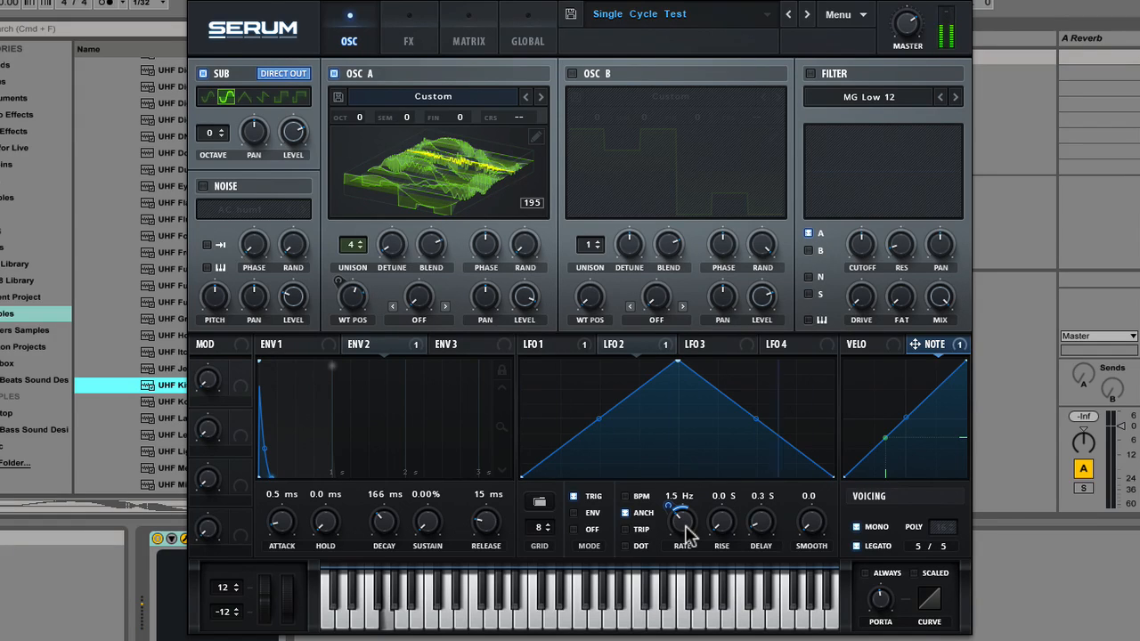
left_click_drag(668, 504, 672, 497)
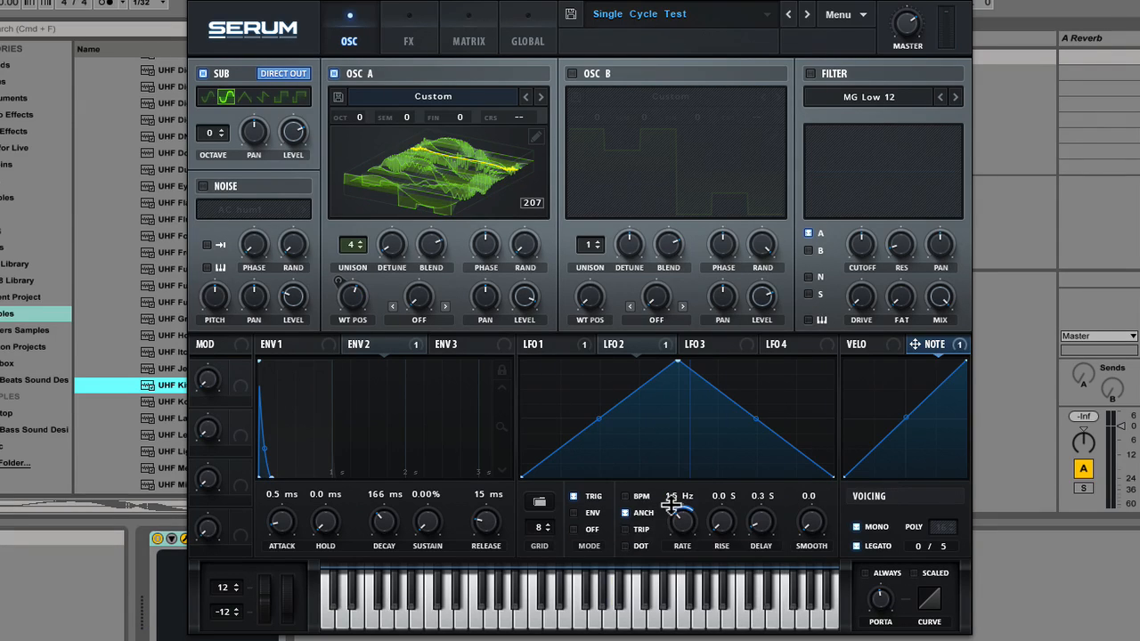
left_click_drag(671, 507, 670, 498)
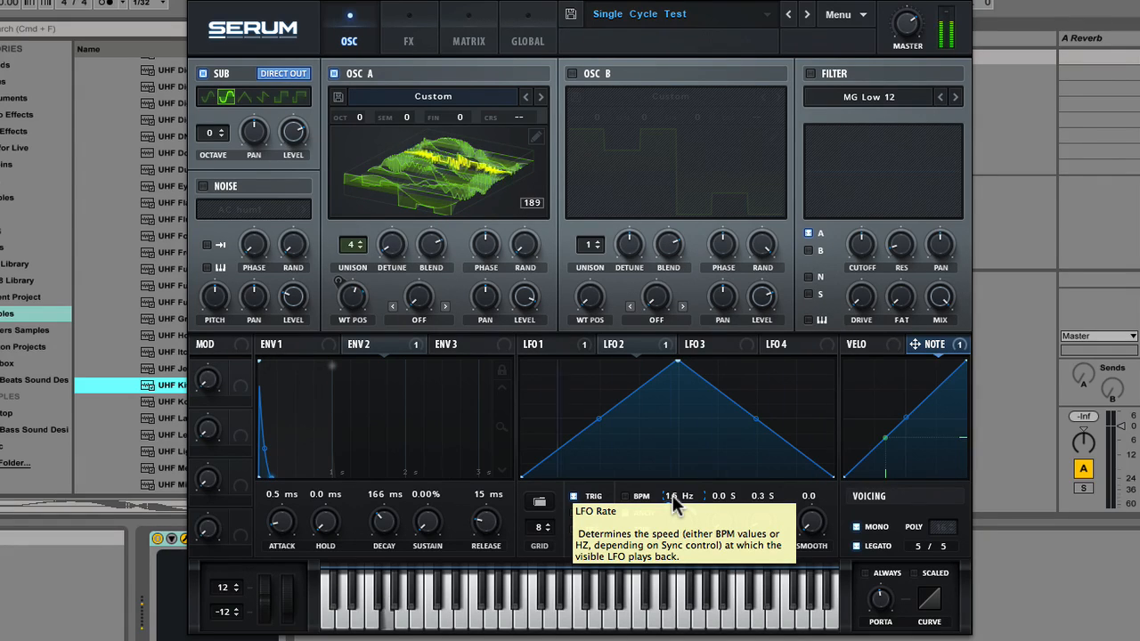
left_click_drag(672, 499, 681, 501)
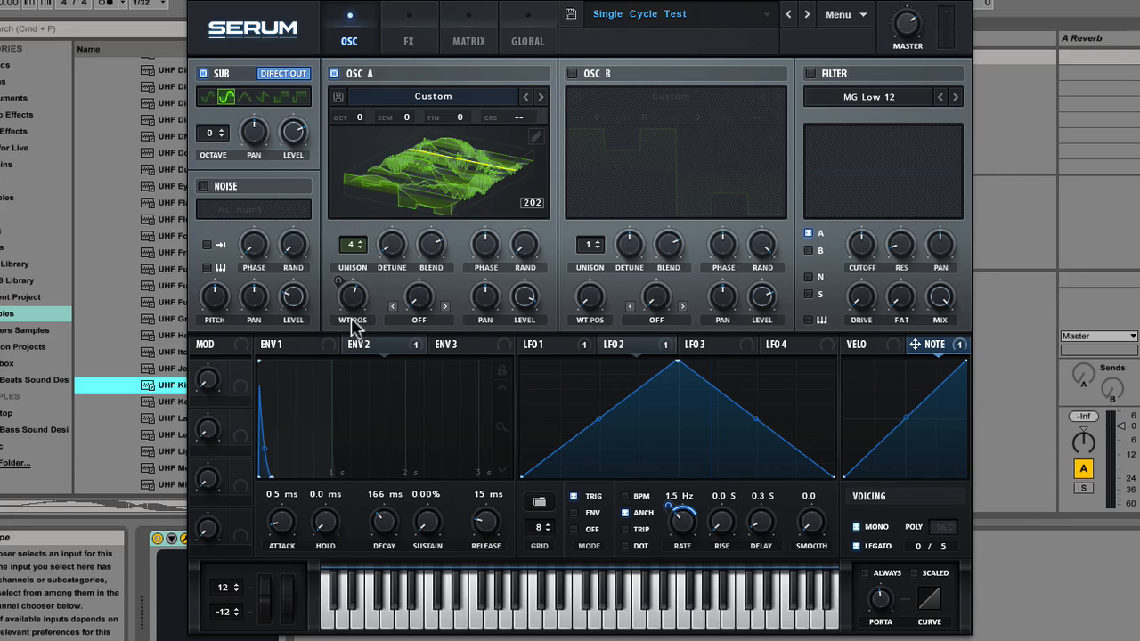
Assign Macro 1 to oscillator A's wavetable position with a depth of about -69, and sweep the macro to audition it.
mouse_move(353, 298)
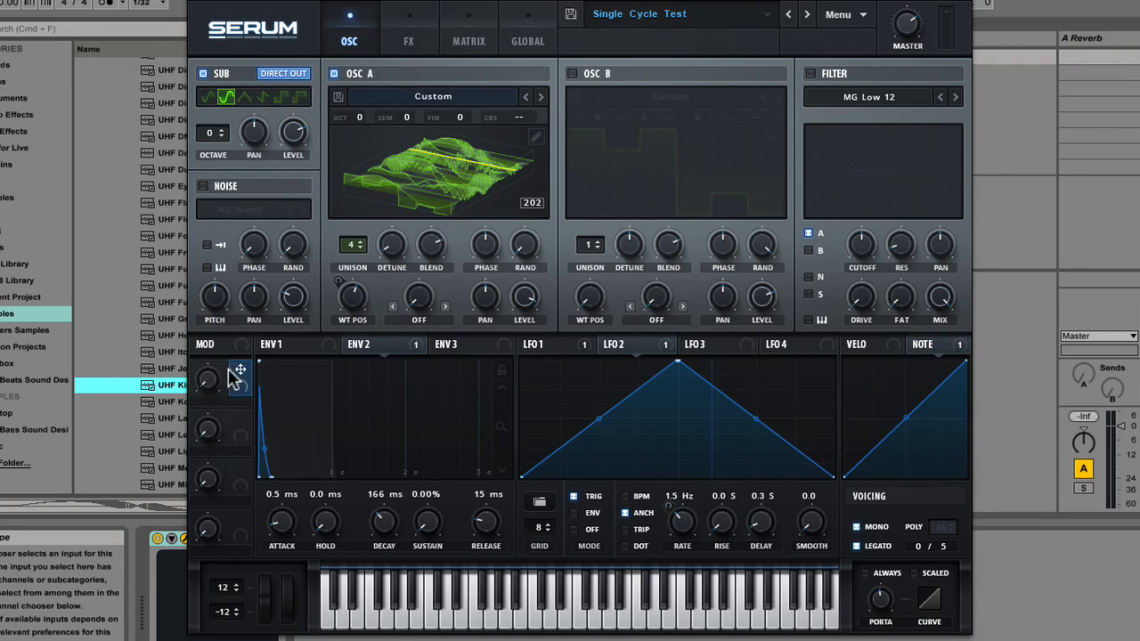
left_click_drag(241, 370, 333, 344)
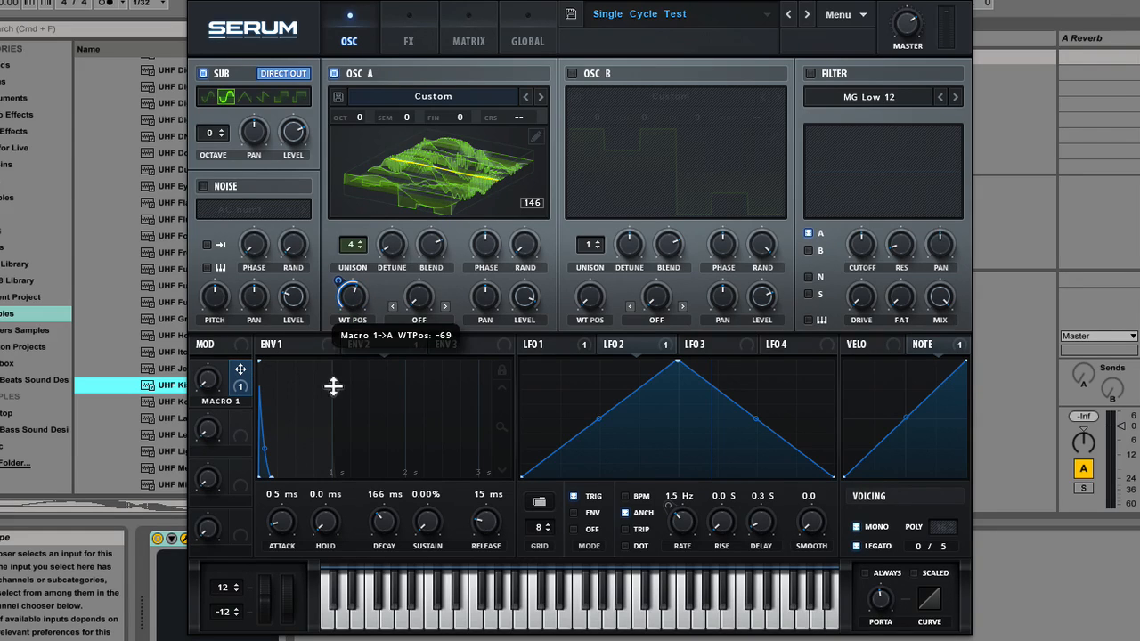
left_click_drag(209, 375, 206, 342)
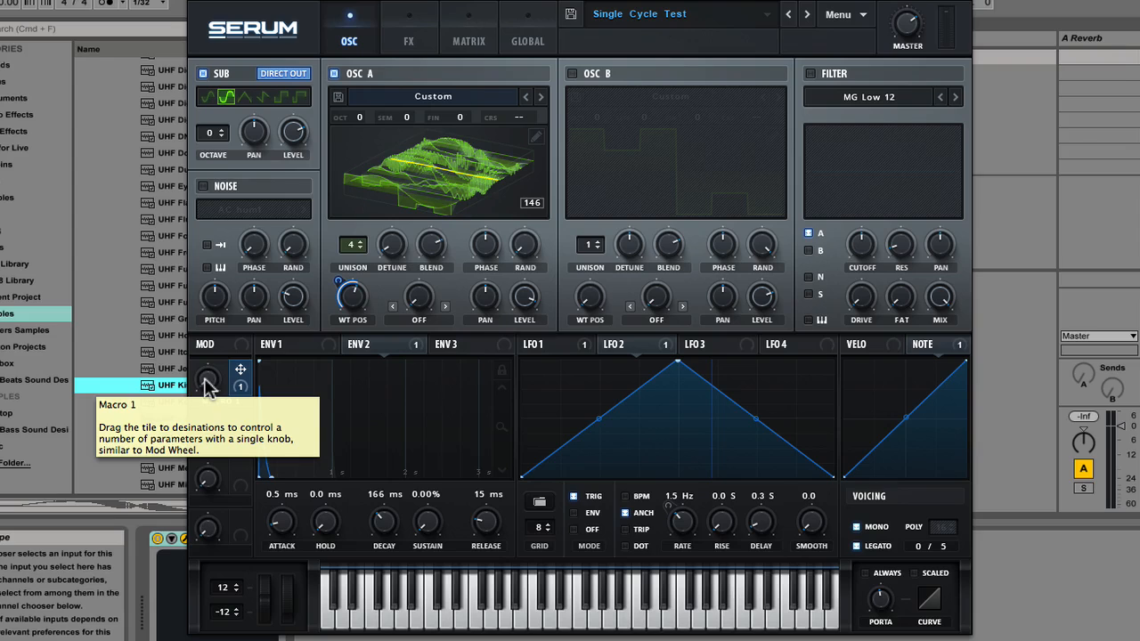
left_click_drag(209, 381, 208, 378)
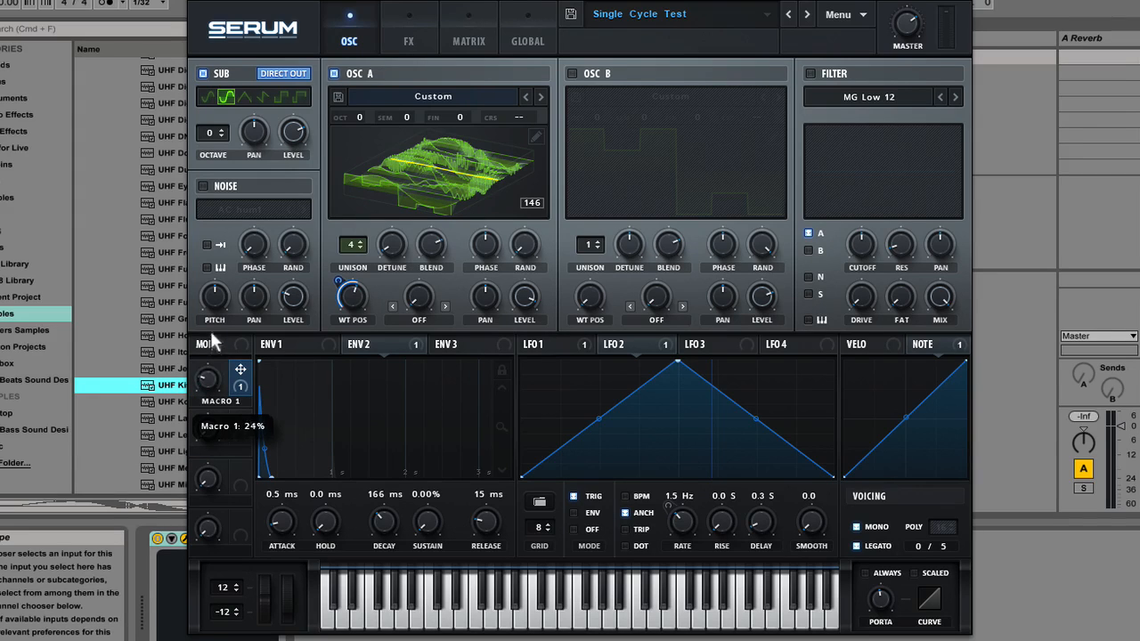
left_click_drag(214, 315, 218, 243)
left_click_drag(214, 288, 220, 240)
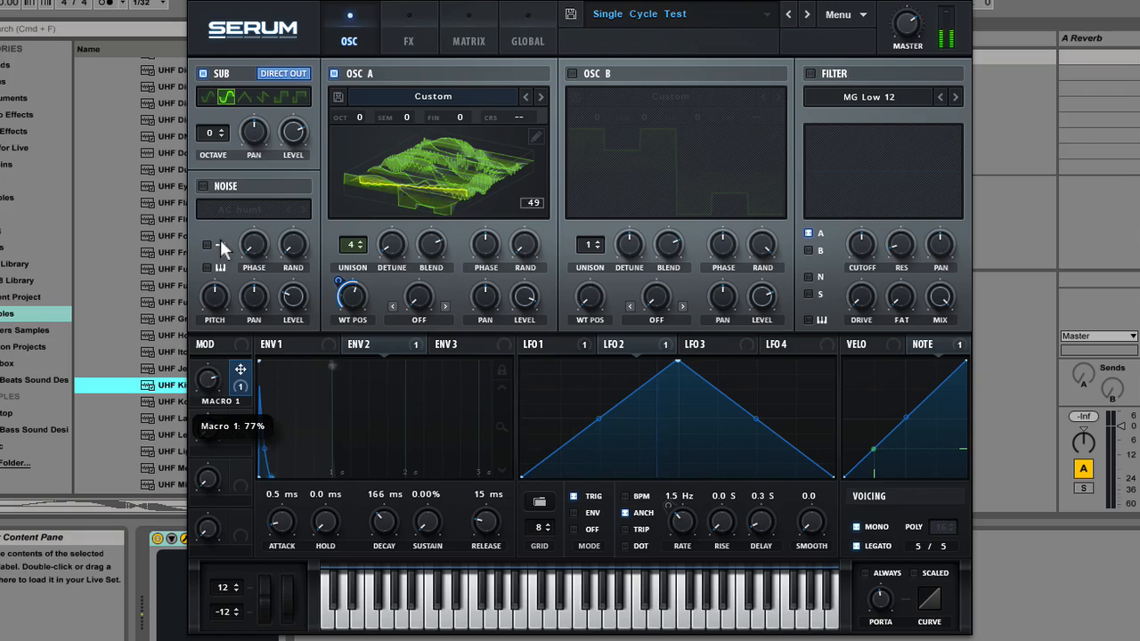
left_click_drag(220, 239, 214, 376)
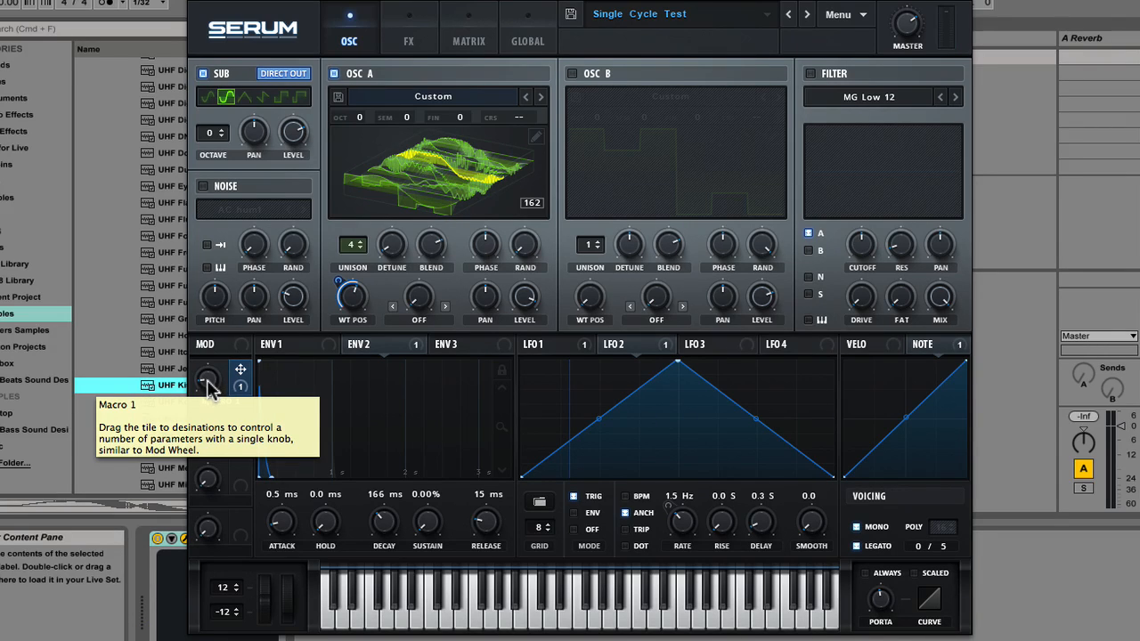
Enable the Hyper/Dimension effect with Retrig on, raise the Hyper detune, and adjust the Dimension size and mix.
left_click(411, 30)
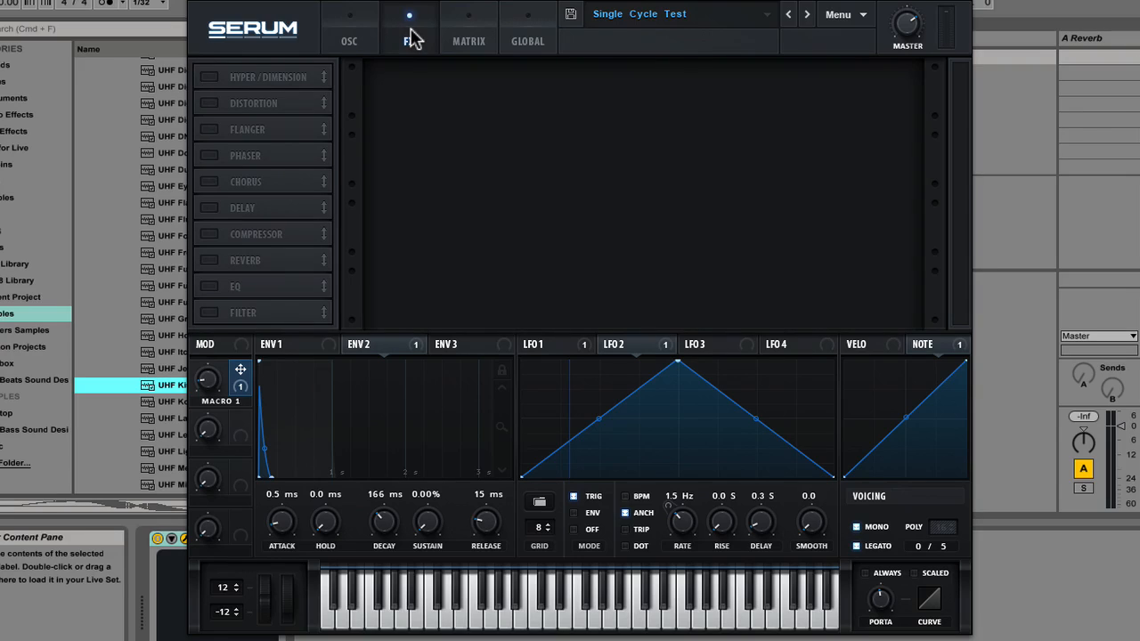
left_click(208, 78)
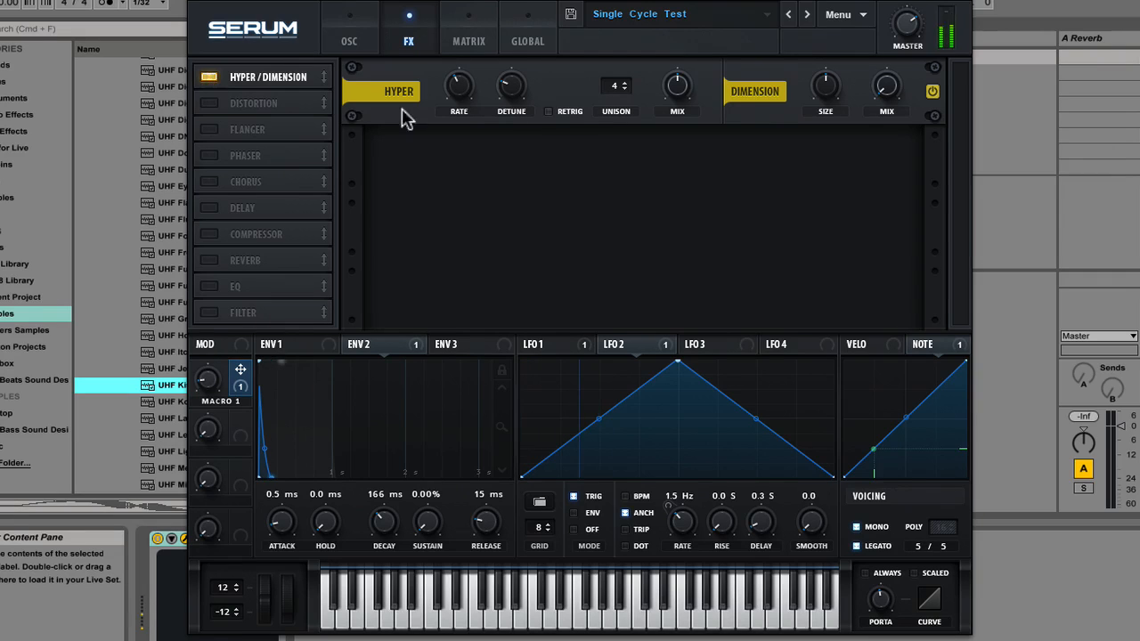
left_click(549, 113)
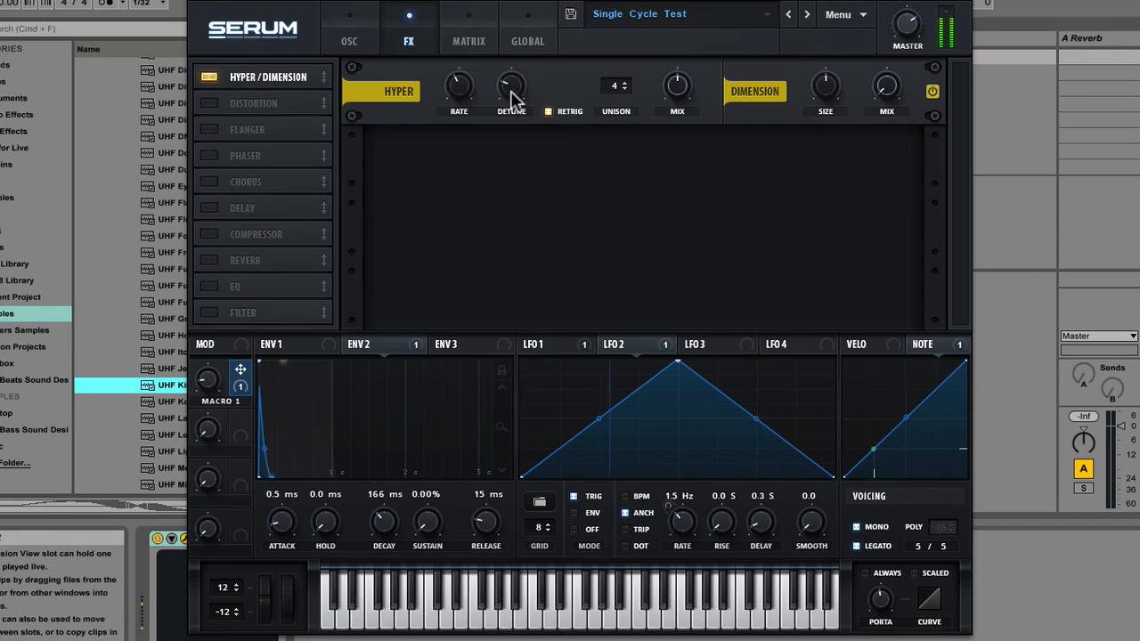
mouse_move(511, 80)
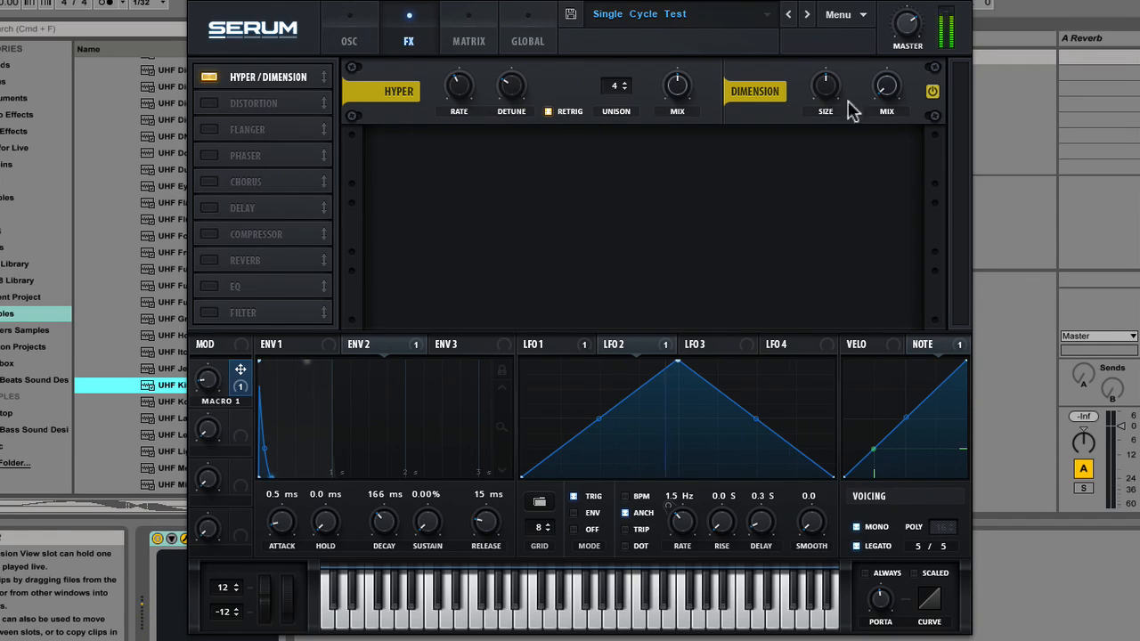
mouse_move(888, 86)
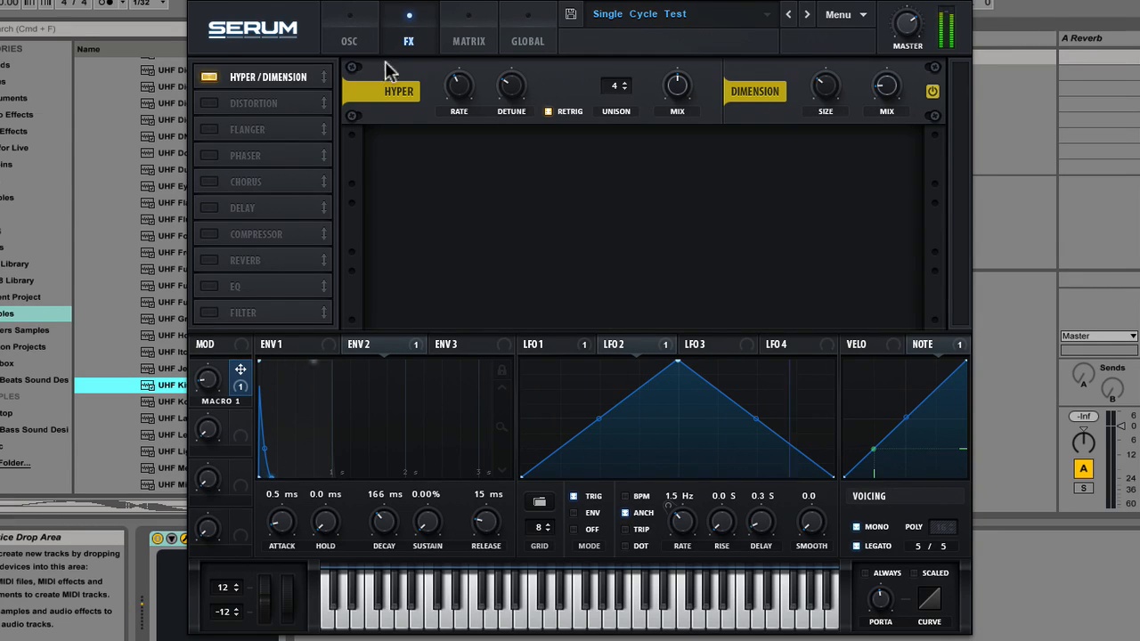
Enable the filter for oscillator A and choose the NN 12 filter type.
left_click(353, 40)
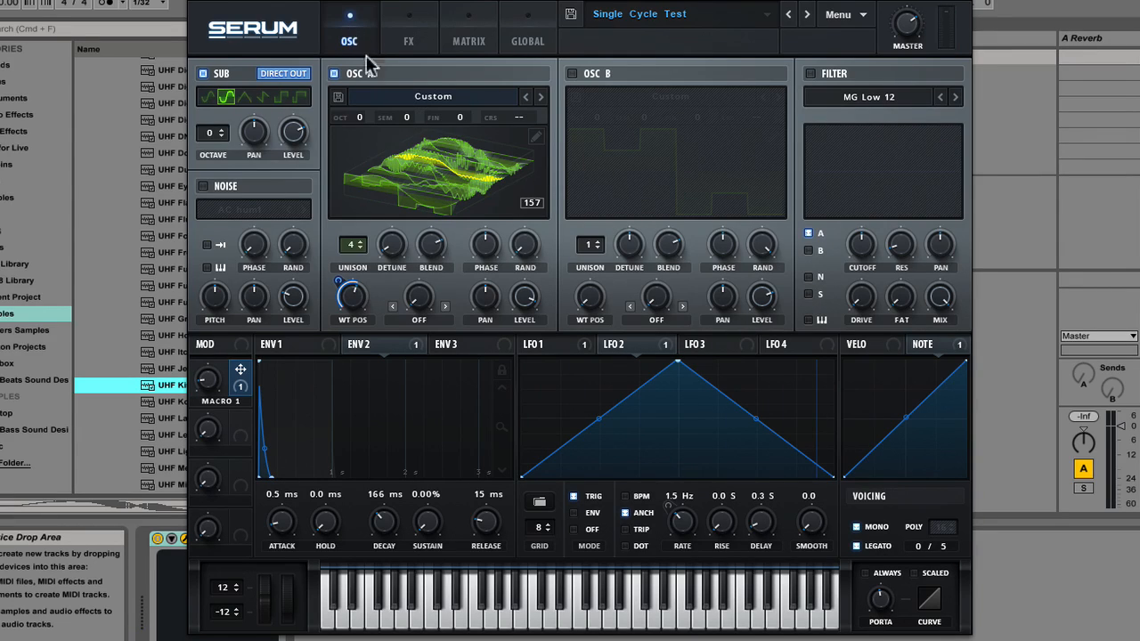
left_click(810, 74)
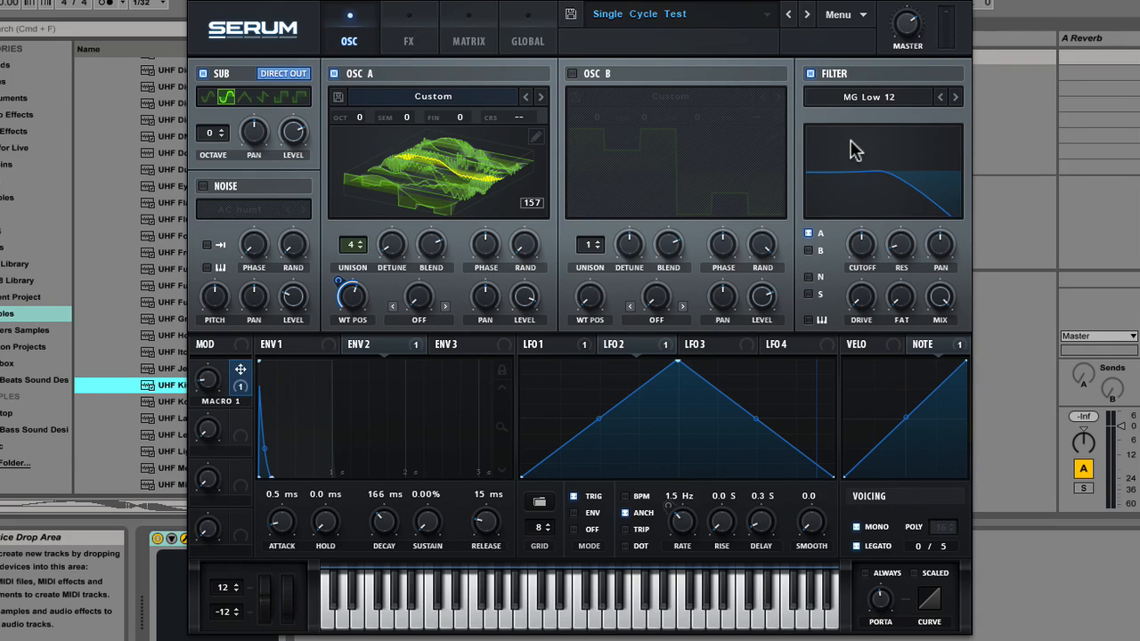
left_click(862, 114)
mouse_move(862, 129)
left_click(968, 327)
Raise the filter's drive and Freq slightly and reduce its mix.
left_click_drag(861, 297, 903, 293)
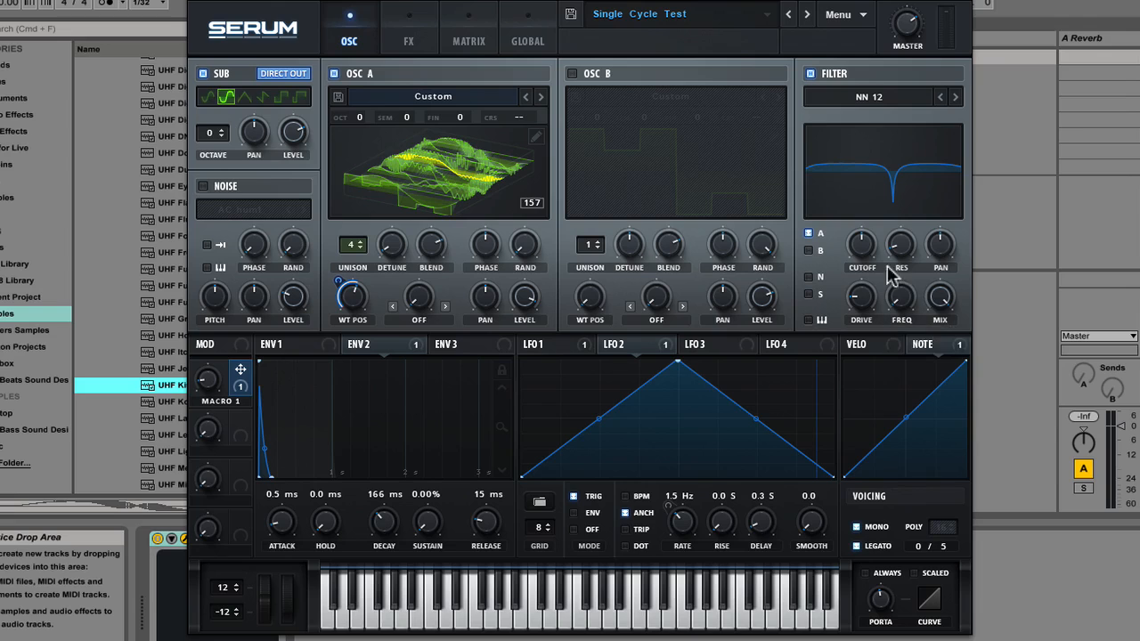
left_click_drag(959, 316, 948, 372)
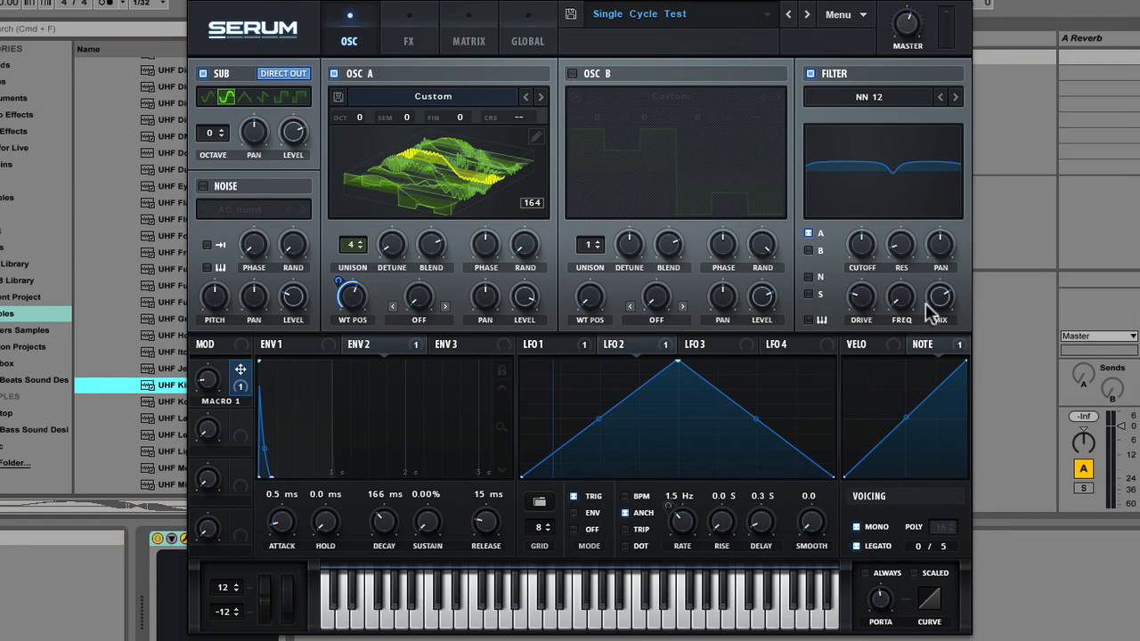
left_click_drag(895, 294, 893, 263)
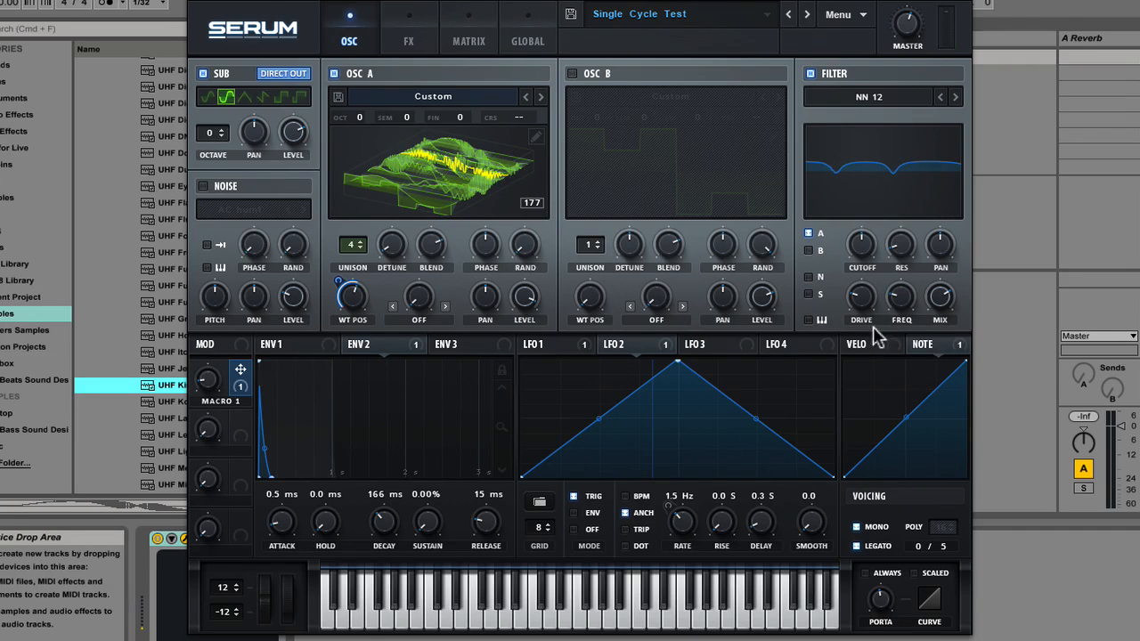
Assign LFO 3 to the filter cutoff at a rate of one bar, and raise the base cutoff to about 877 Hz.
left_click(708, 347)
left_click_drag(687, 343, 862, 262)
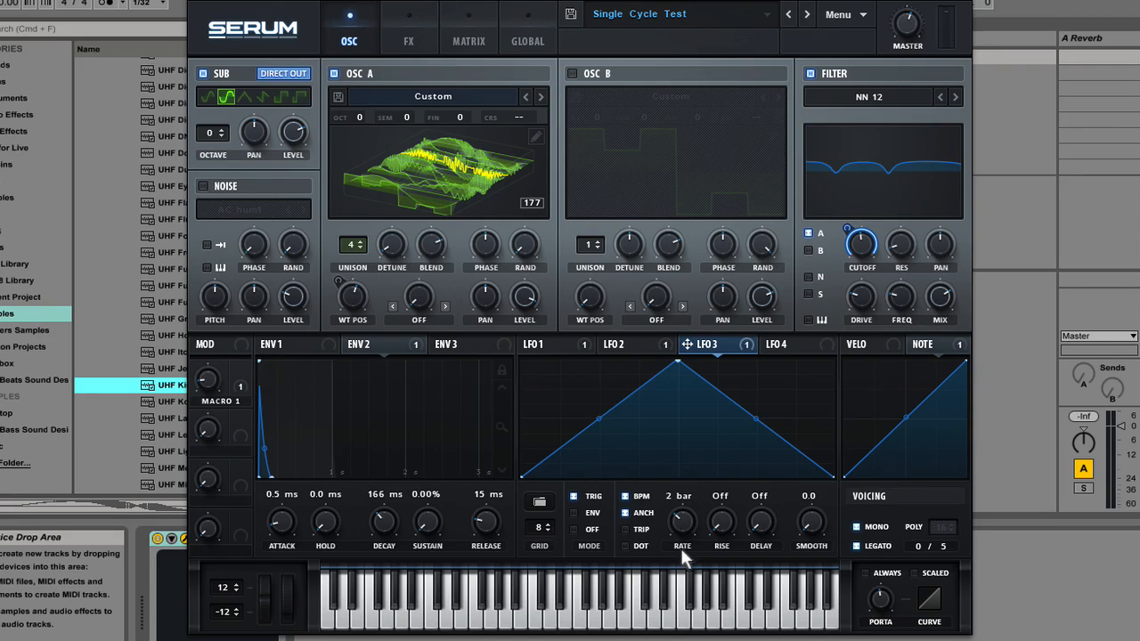
left_click_drag(683, 527, 688, 520)
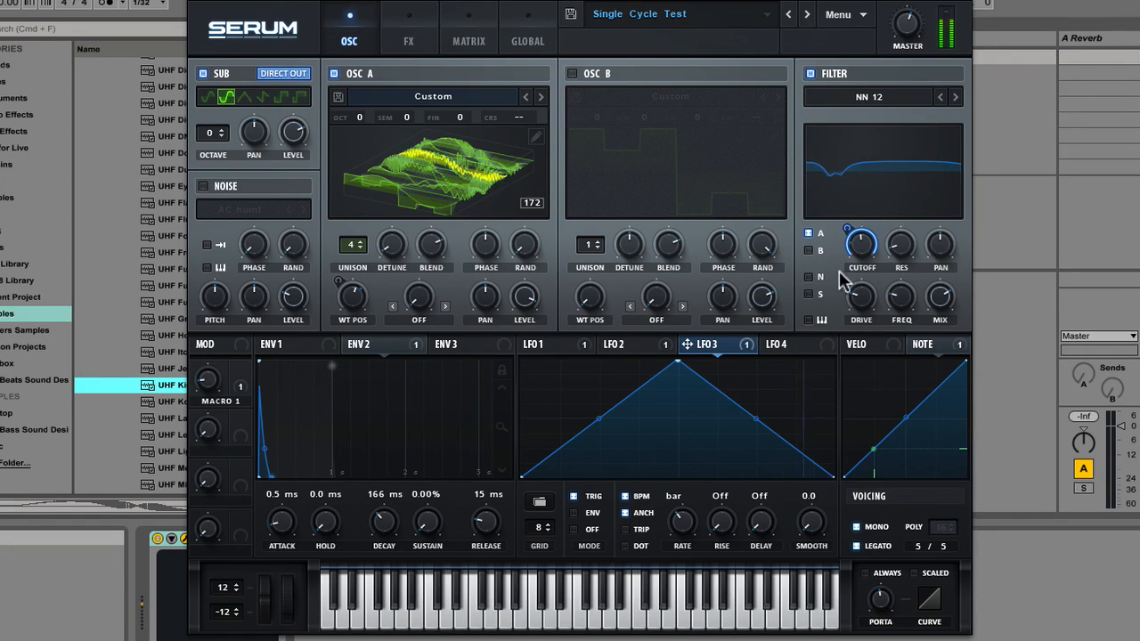
mouse_move(846, 241)
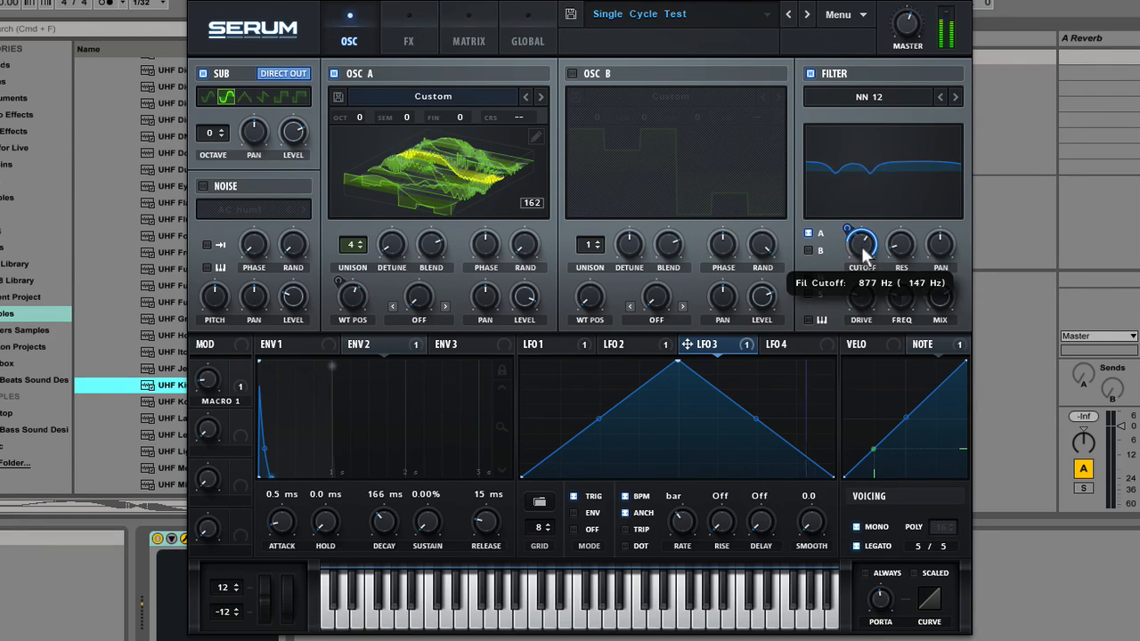
Raise the filter's Freq parameter and modulate it with LFO 3 at a negative depth.
left_click_drag(901, 294, 920, 218)
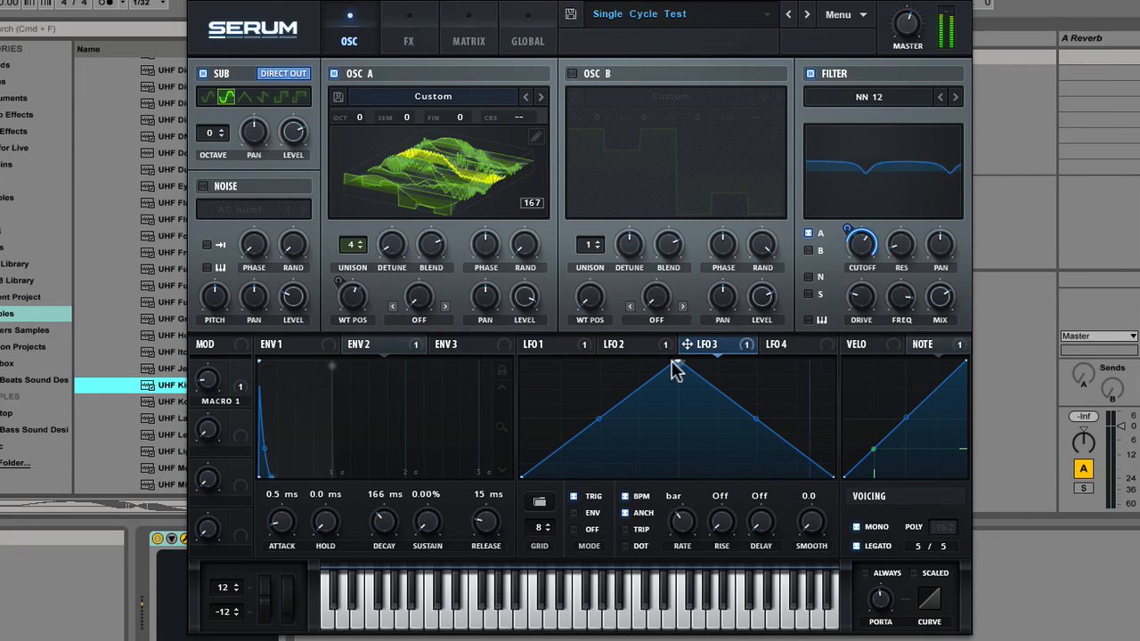
left_click_drag(687, 344, 882, 334)
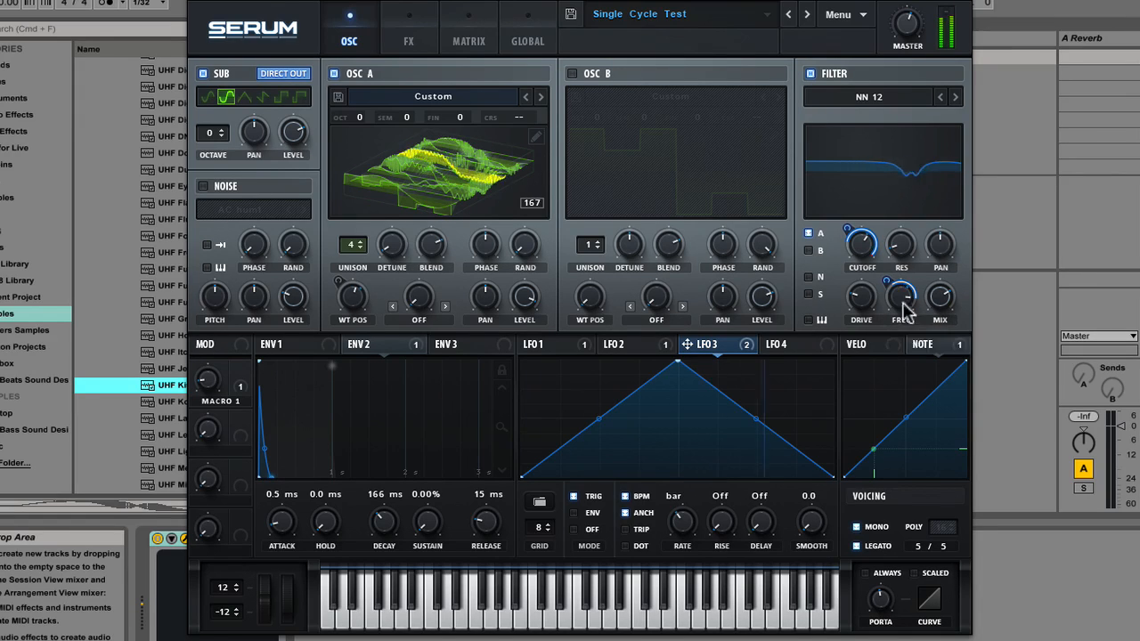
left_click_drag(899, 330, 905, 290)
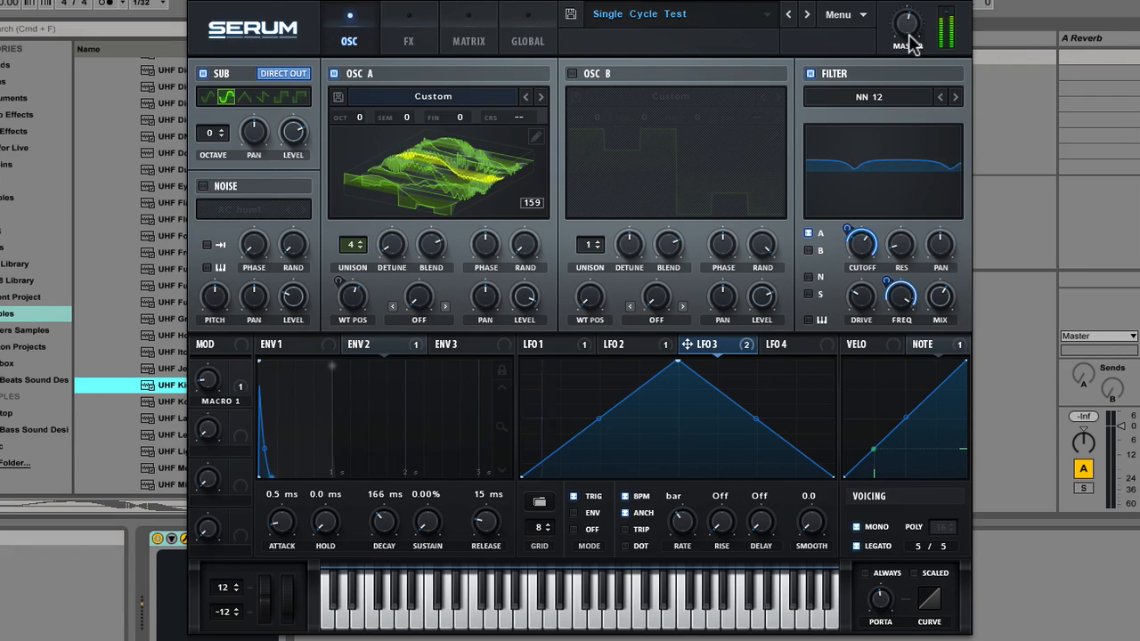
Enable the Distortion effect with the Asym type, lower its drive, and reduce its mix to about half.
left_click(411, 46)
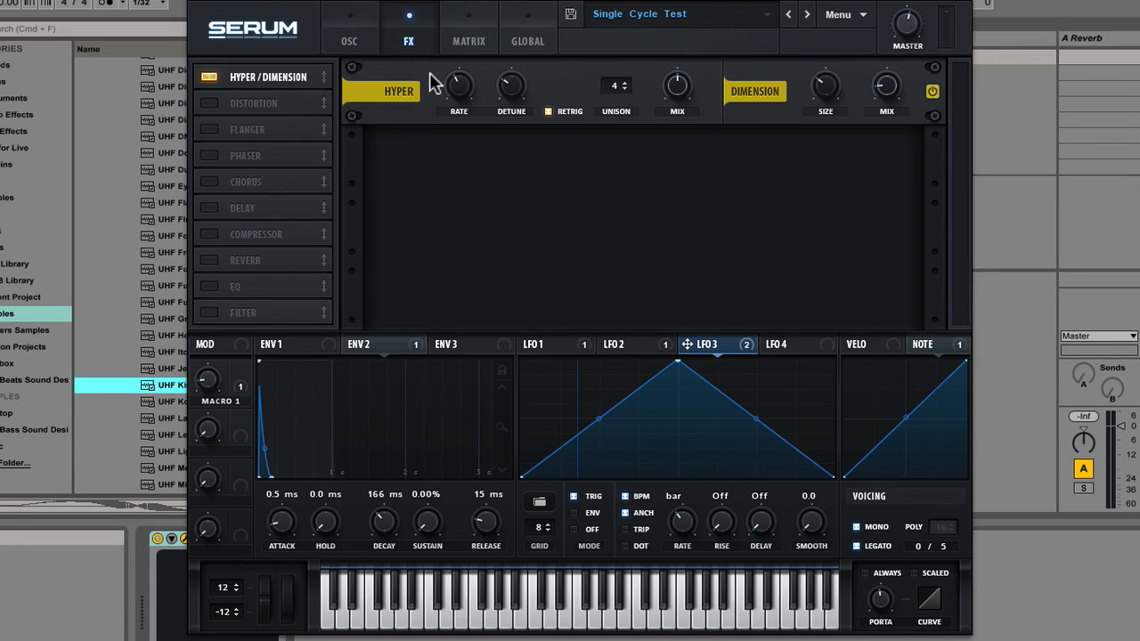
left_click(208, 104)
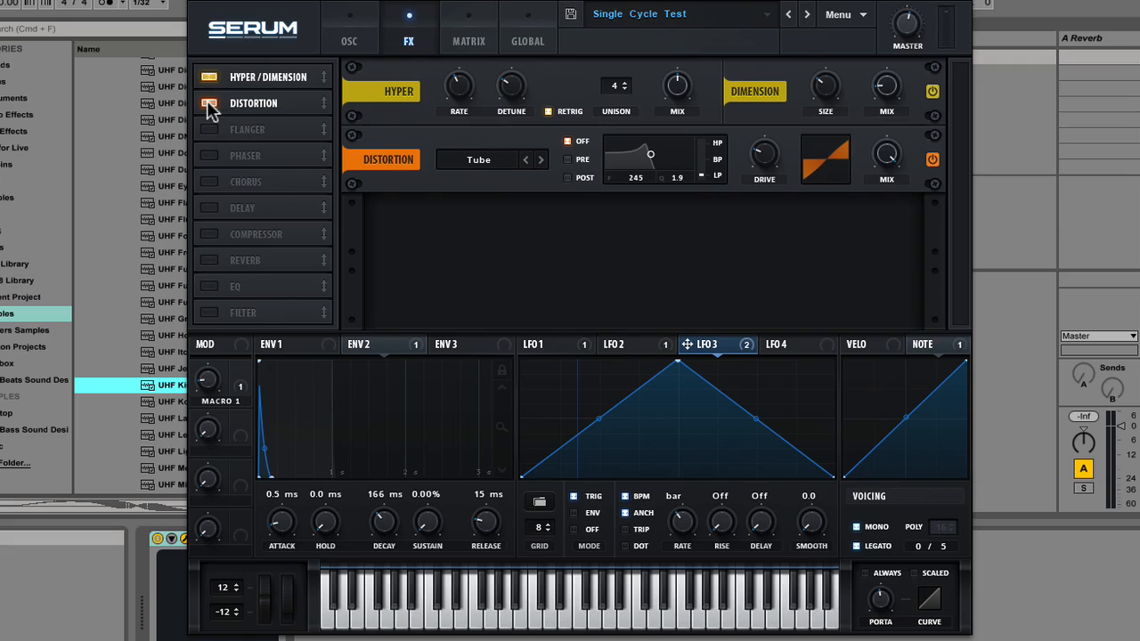
left_click(491, 160)
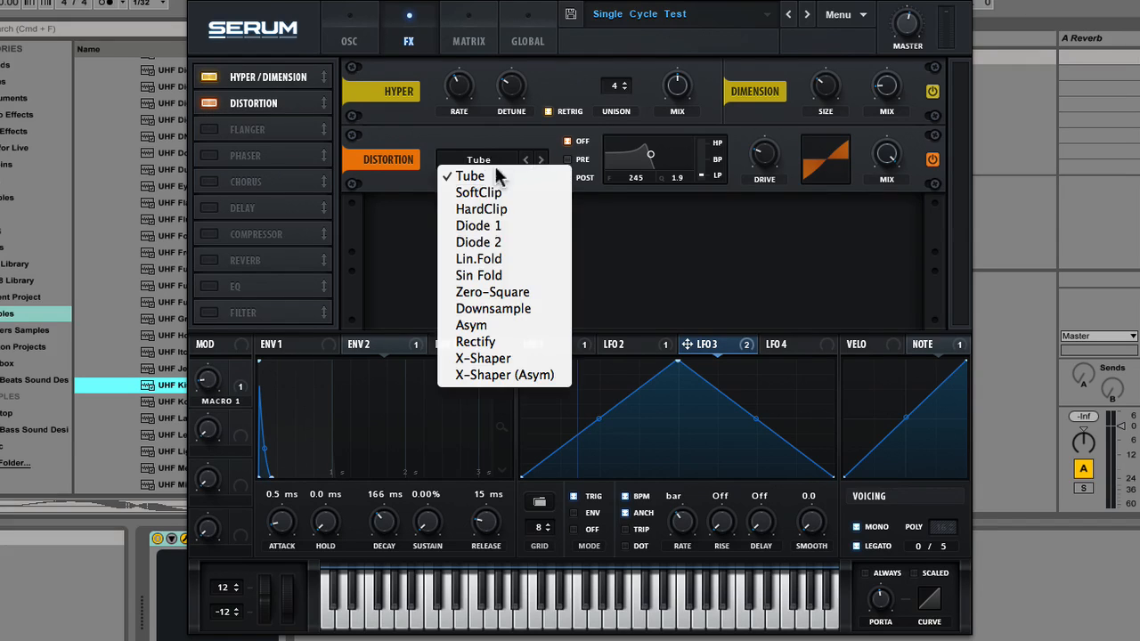
left_click(517, 324)
left_click_drag(768, 160, 776, 216)
left_click_drag(780, 157, 781, 208)
left_click_drag(881, 248, 880, 252)
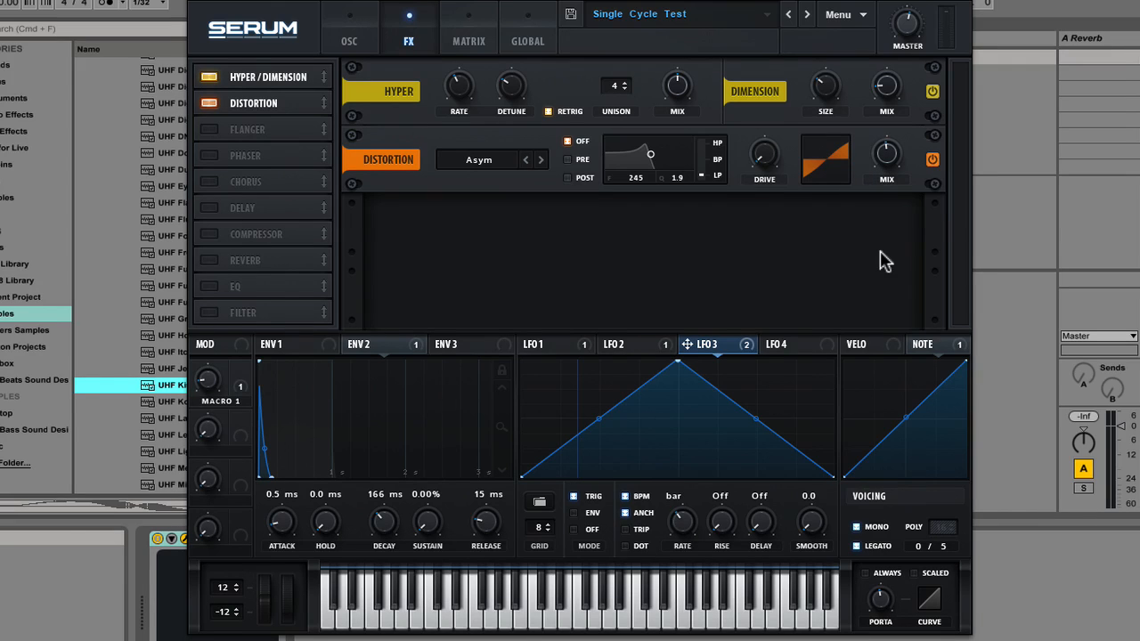
left_click_drag(780, 159, 765, 115)
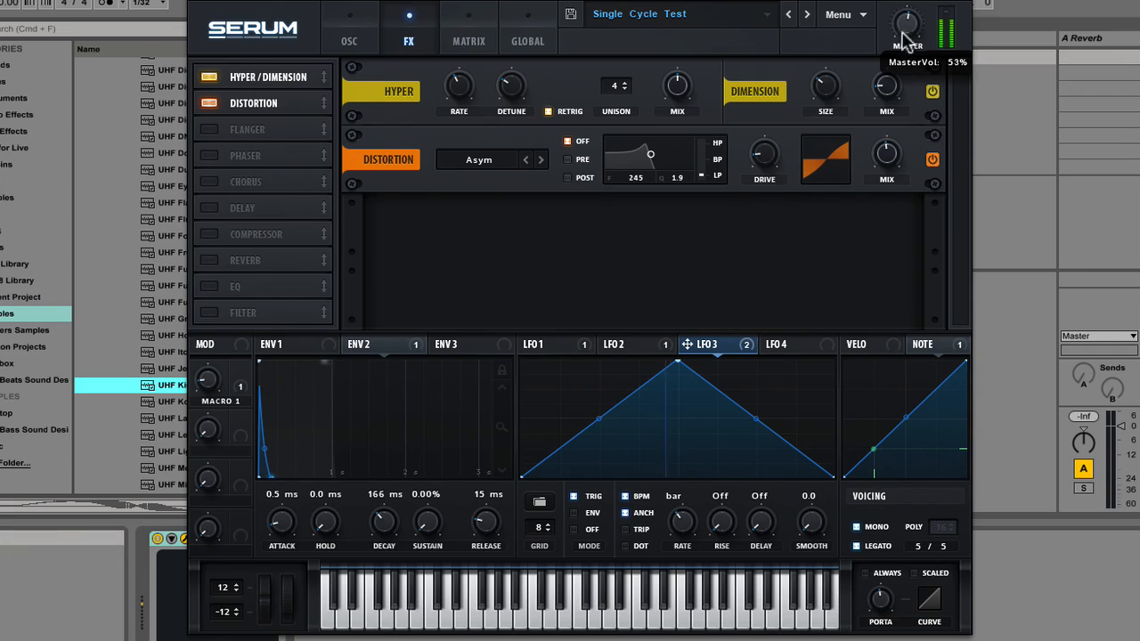
Reduce the amount of Env 2's modulation of the master tuning in the modulation matrix.
left_click(469, 35)
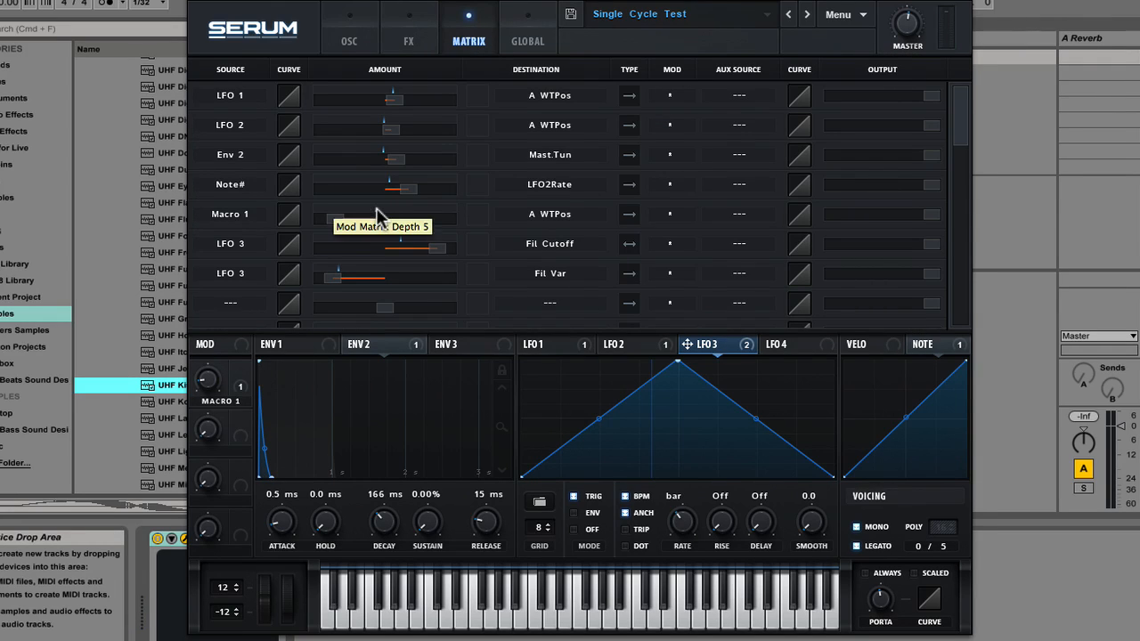
left_click_drag(394, 160, 390, 159)
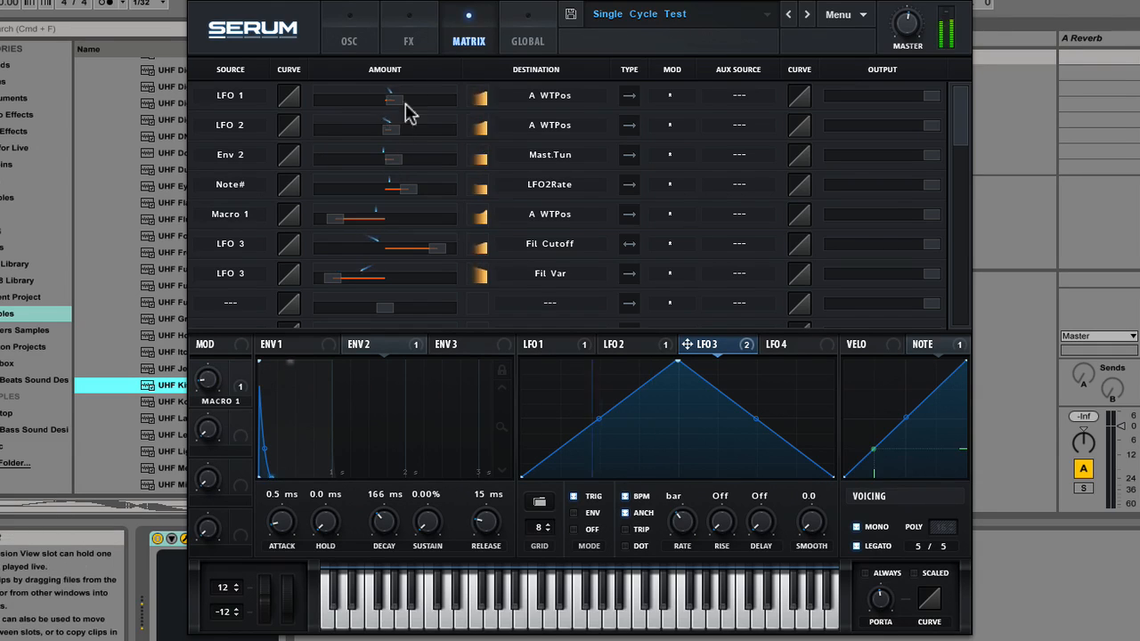
Raise the distortion drive to 71%.
left_click(396, 34)
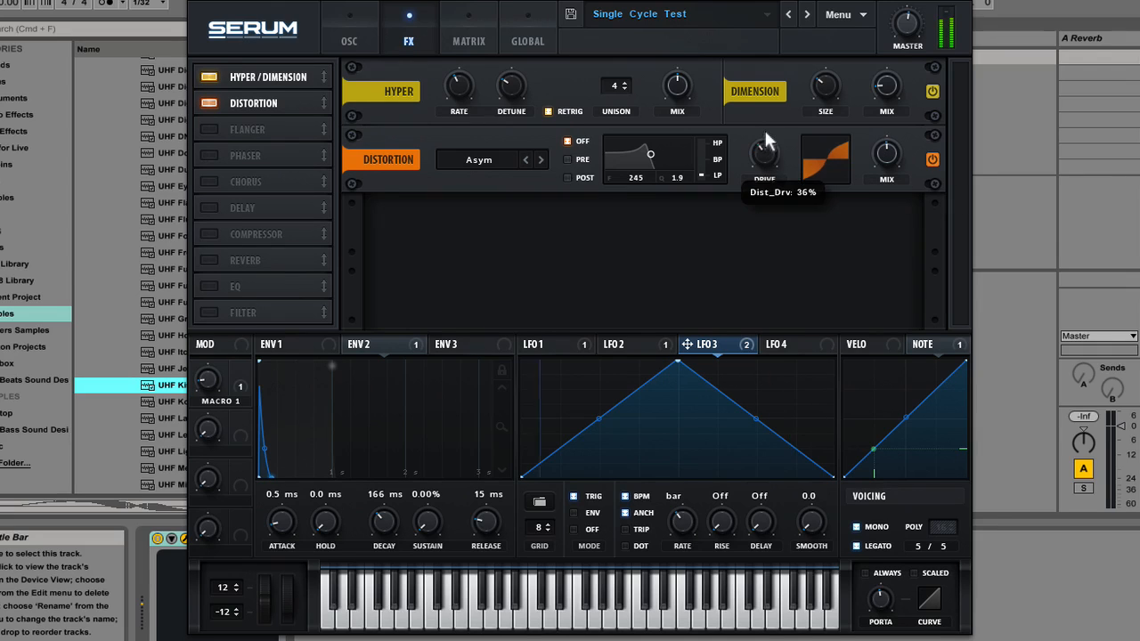
left_click_drag(765, 113, 770, 68)
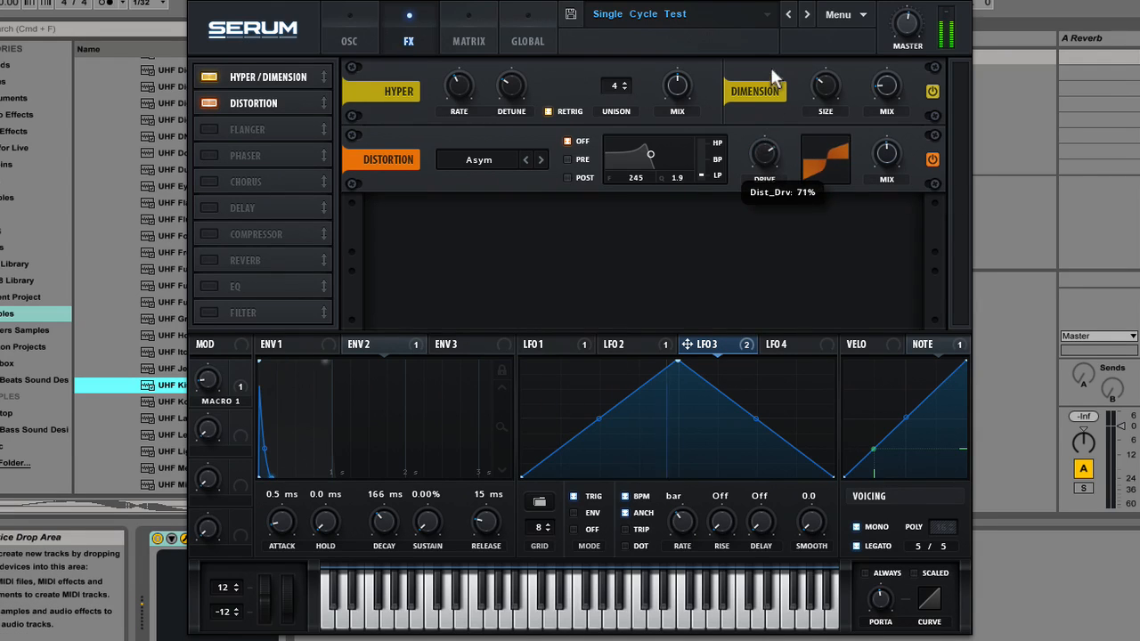
Lower the distortion drive to about the middle of its range.
left_click_drag(769, 132, 762, 135)
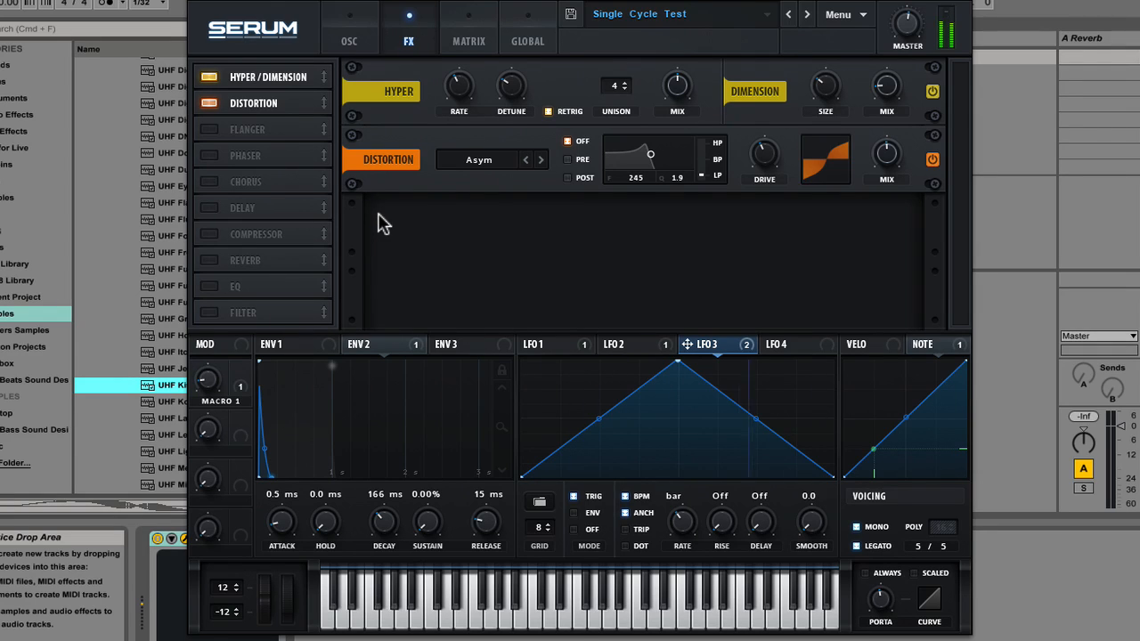
Enable the Reverb effect with a small size, raise its damping, low cut and high cut, and keep its mix low.
left_click(208, 260)
left_click_drag(458, 222, 463, 278)
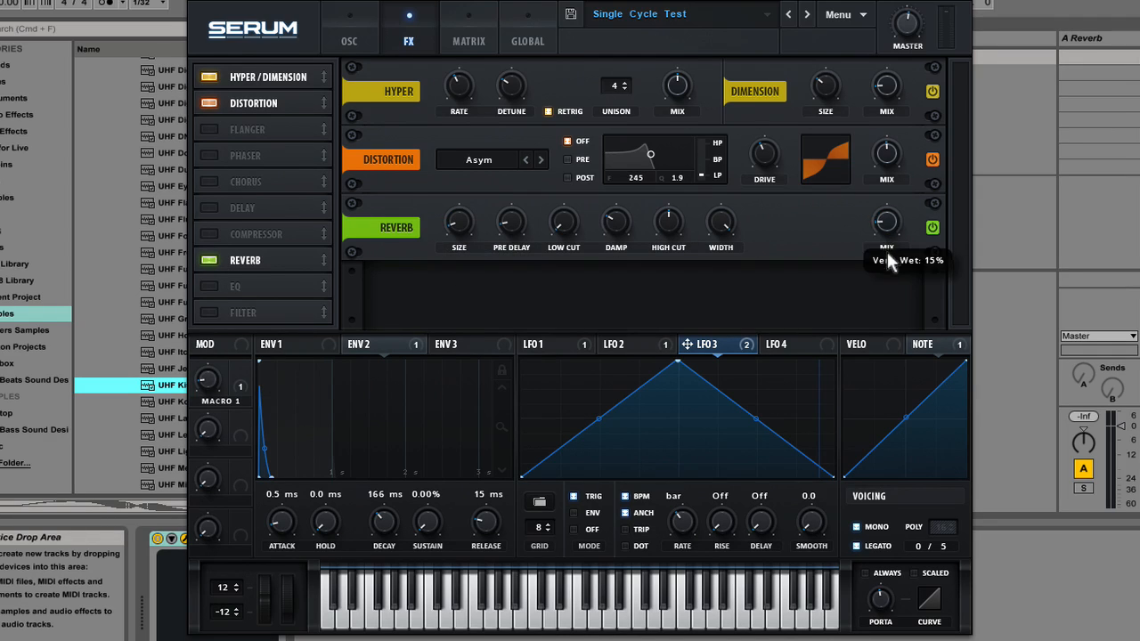
left_click_drag(621, 222, 623, 196)
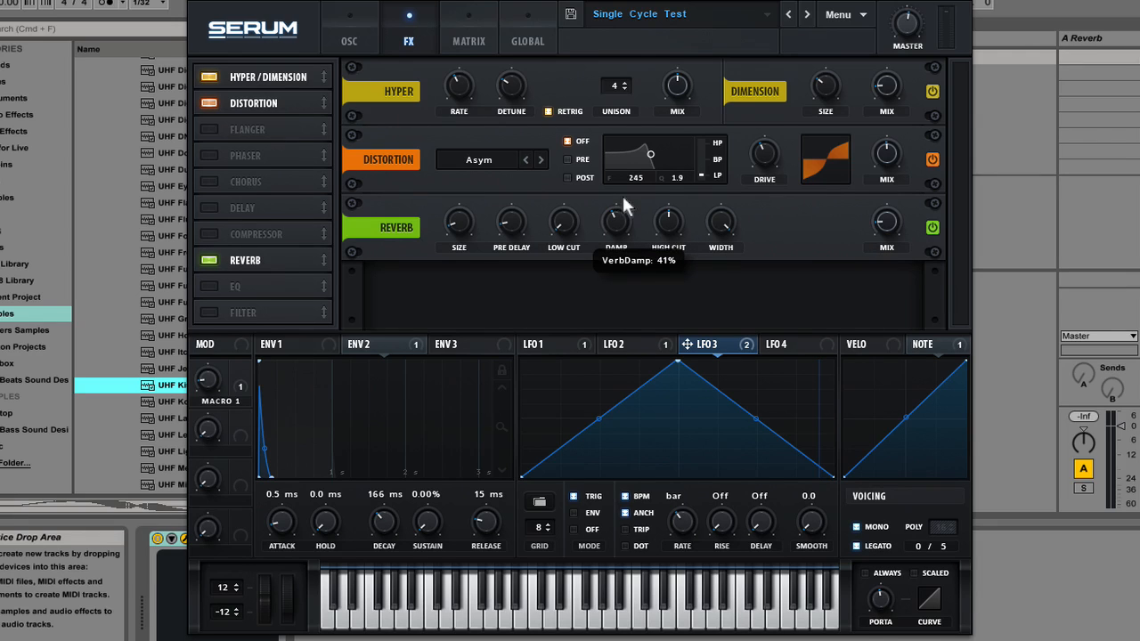
left_click_drag(624, 140, 624, 139)
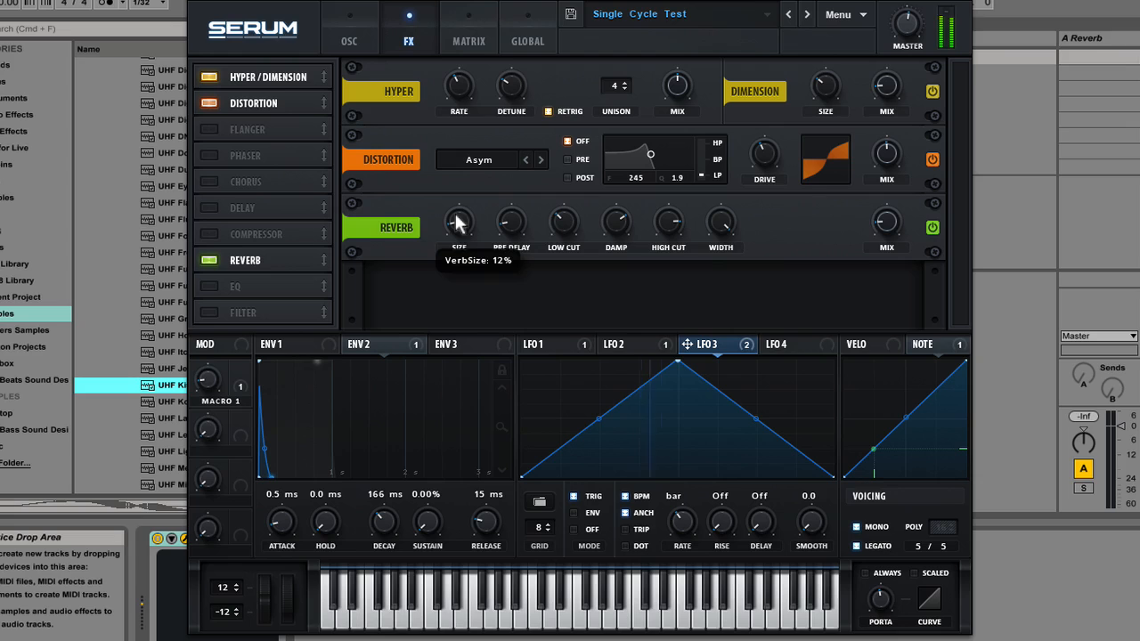
left_click_drag(465, 223, 466, 209)
left_click_drag(898, 218, 896, 208)
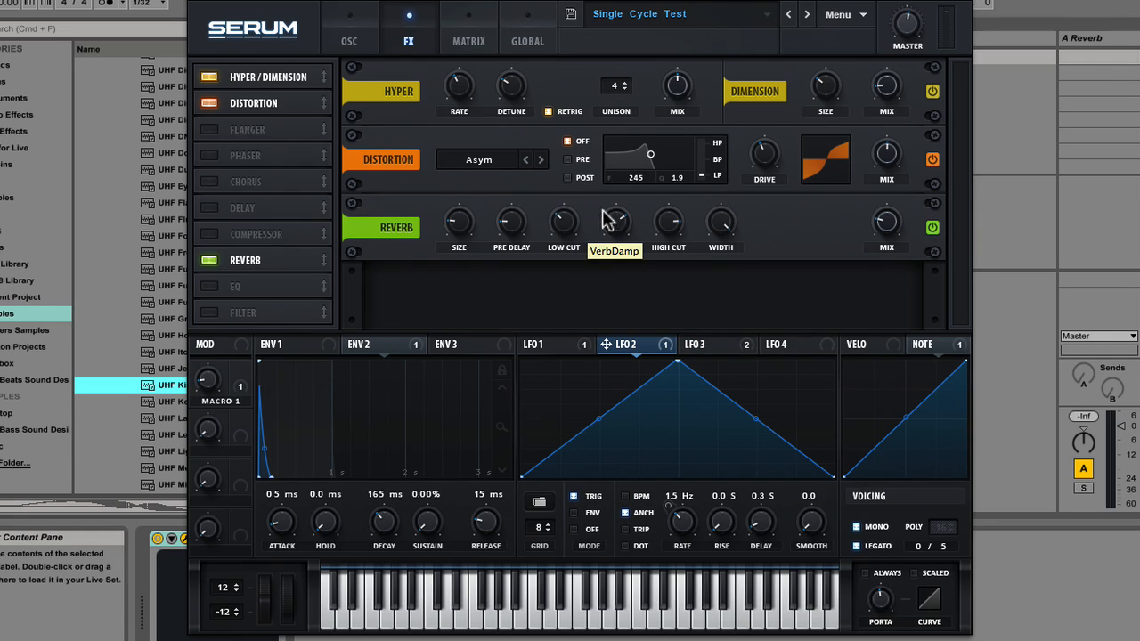
Enable the Filter effect and set its type to Band 12.
left_click(210, 314)
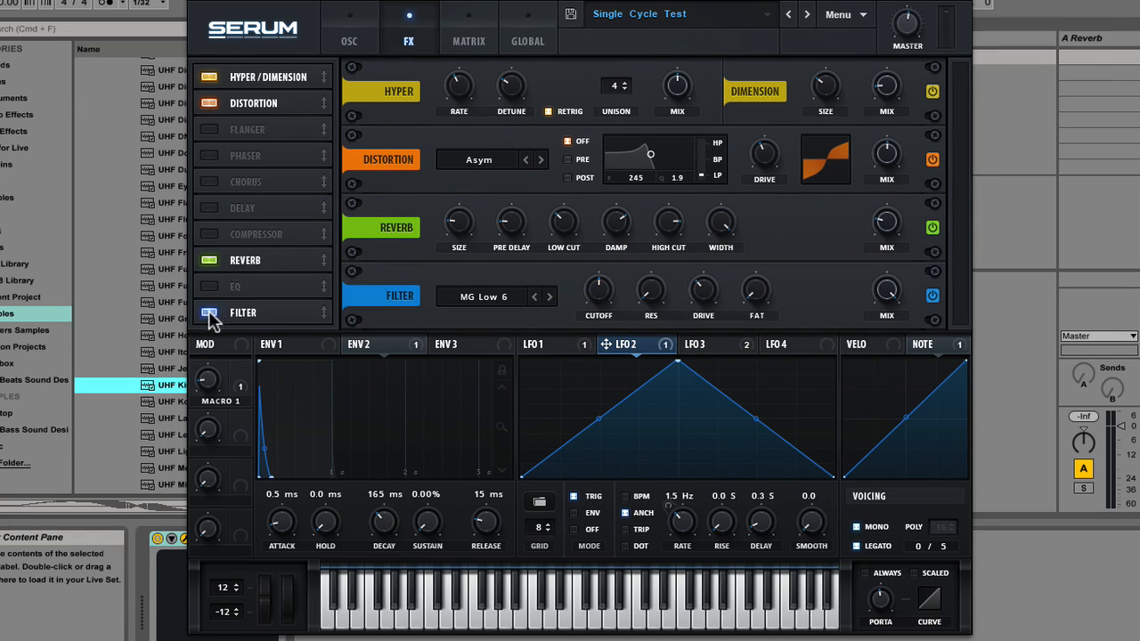
left_click(503, 298)
mouse_move(517, 313)
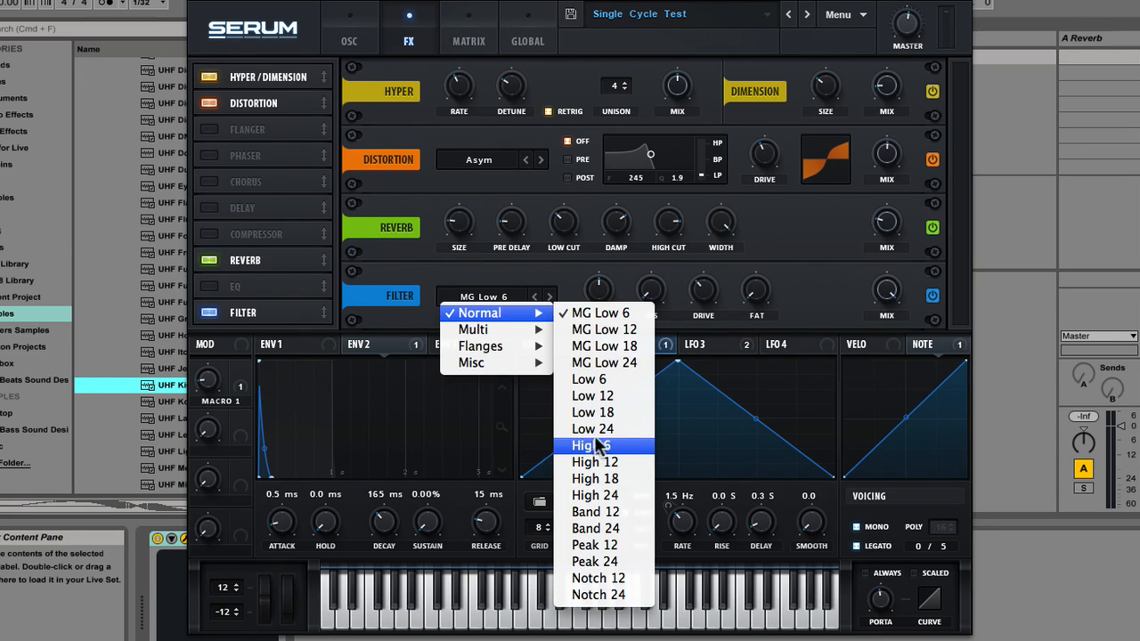
left_click(615, 508)
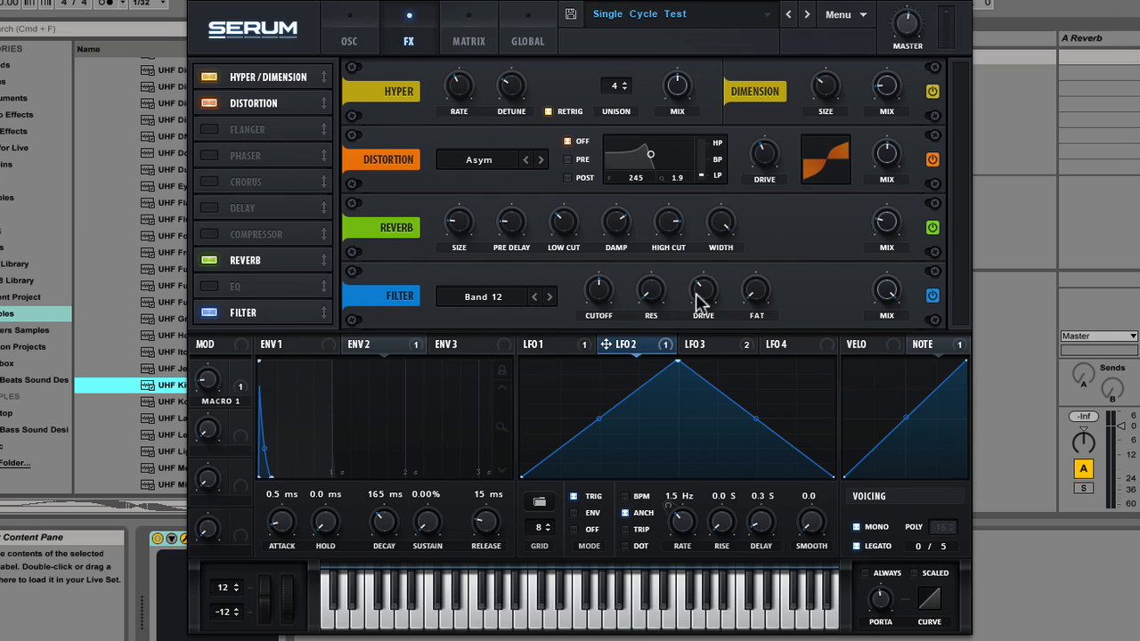
Raise the effect filter's drive, set its mix to about half, and lower its cutoff.
mouse_move(704, 284)
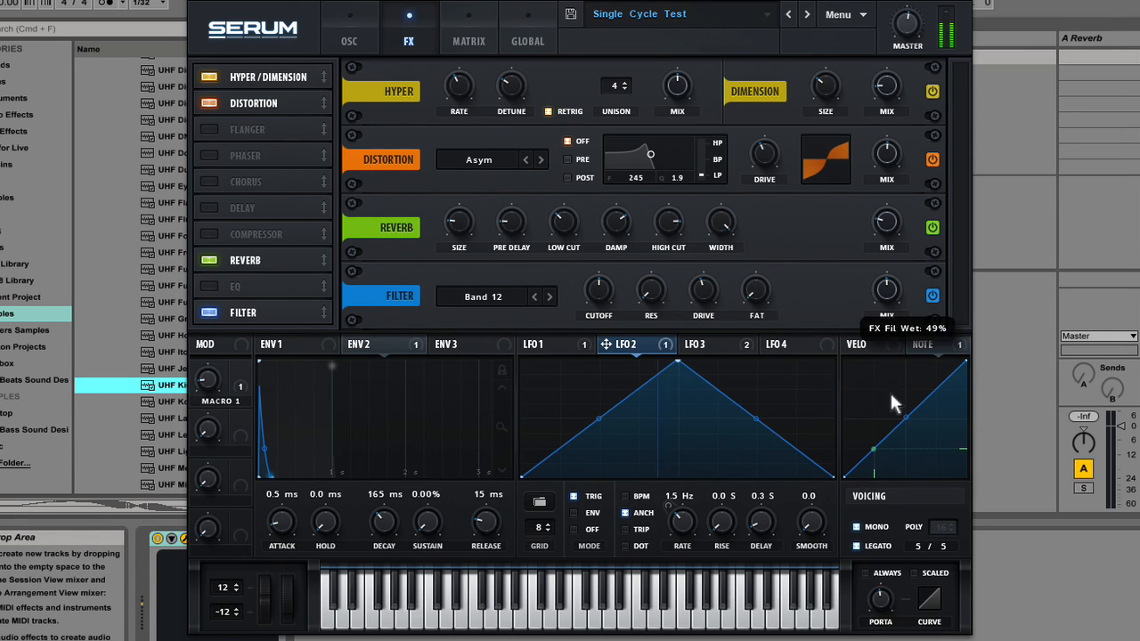
mouse_move(886, 296)
left_click_drag(905, 384, 897, 310)
mouse_move(598, 289)
left_mouse_down()
mouse_move(597, 228)
mouse_move(603, 340)
mouse_move(596, 278)
left_mouse_up()
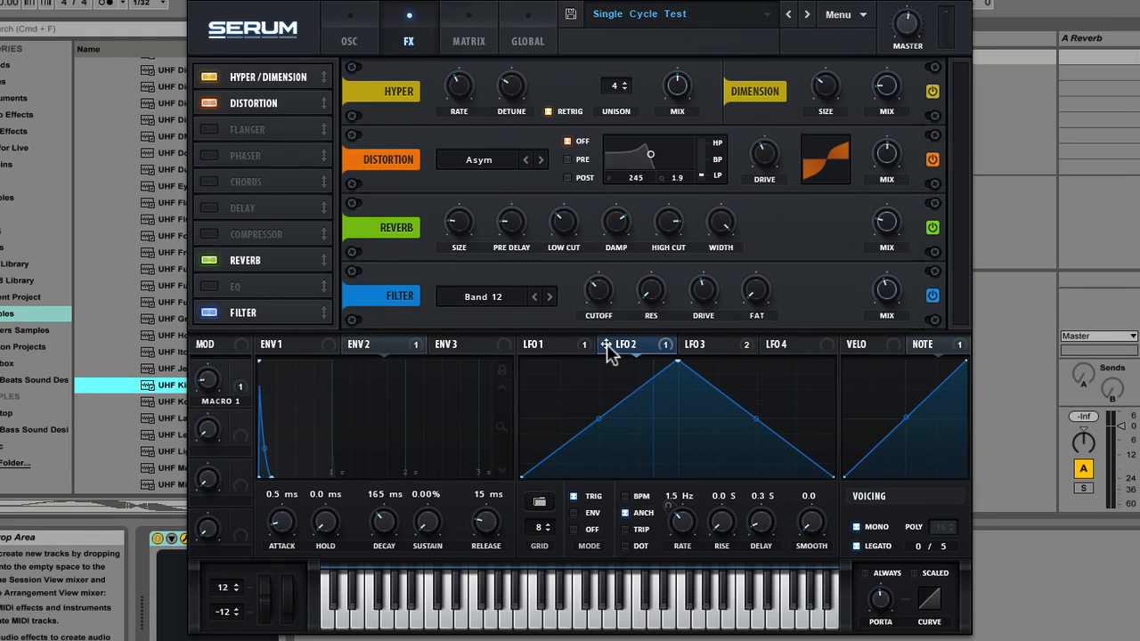
Assign LFO 2 to modulate the effect filter's cutoff and drive and the distortion's drive and mix.
left_click_drag(605, 343, 586, 296)
left_click_drag(608, 343, 707, 302)
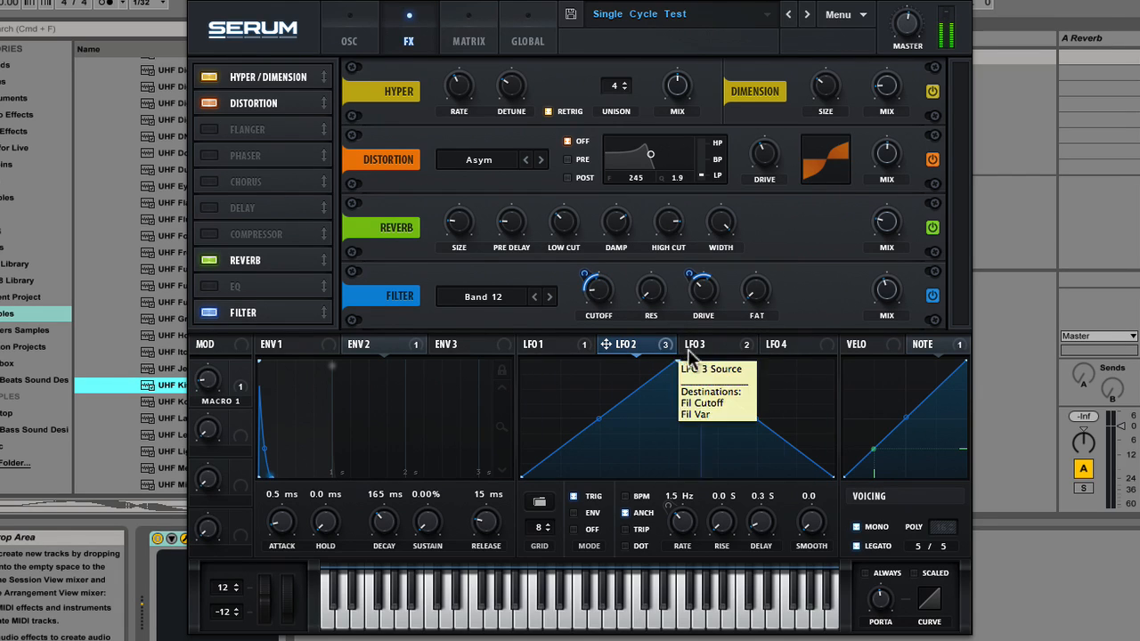
left_click_drag(604, 344, 764, 156)
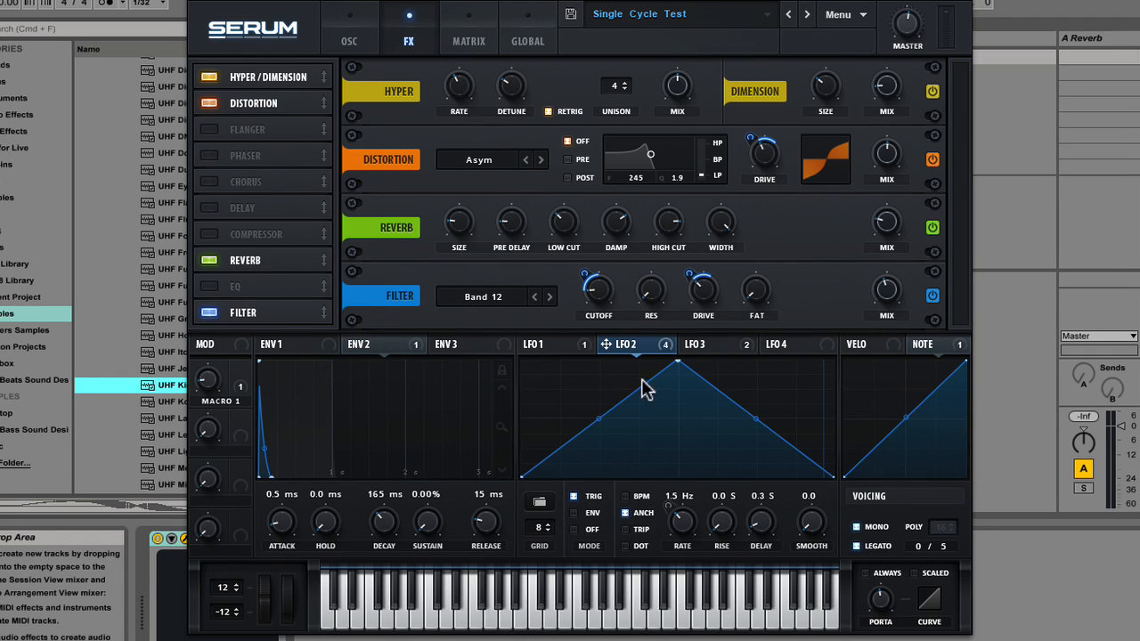
left_click_drag(608, 344, 869, 155)
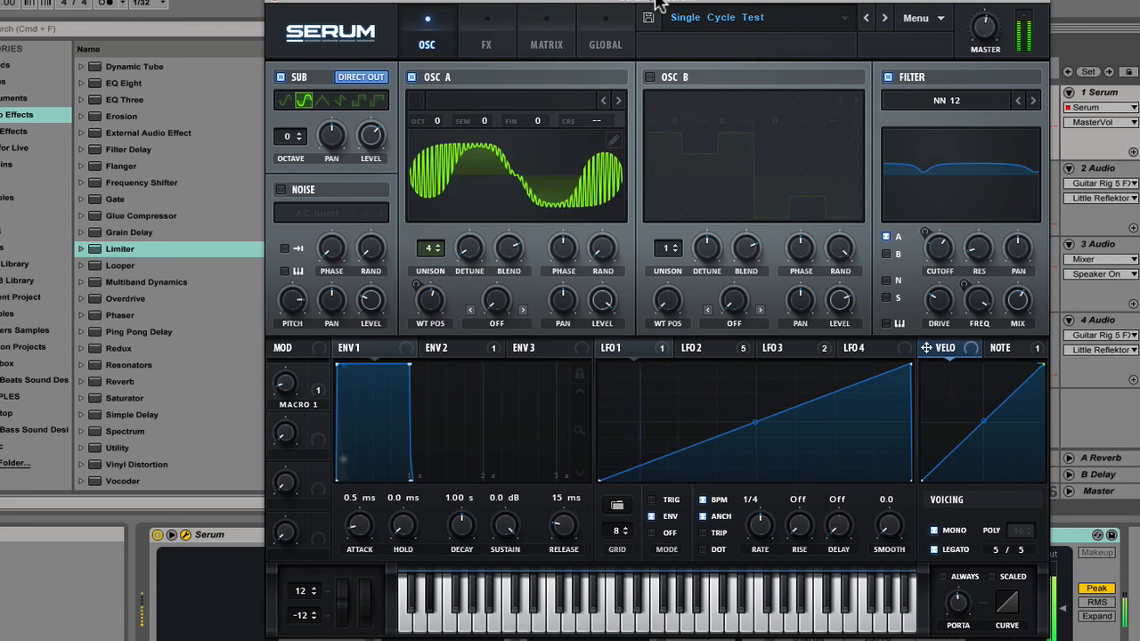
Switch oscillator A's waveform display to the 3D wavetable view.
left_click(516, 174)
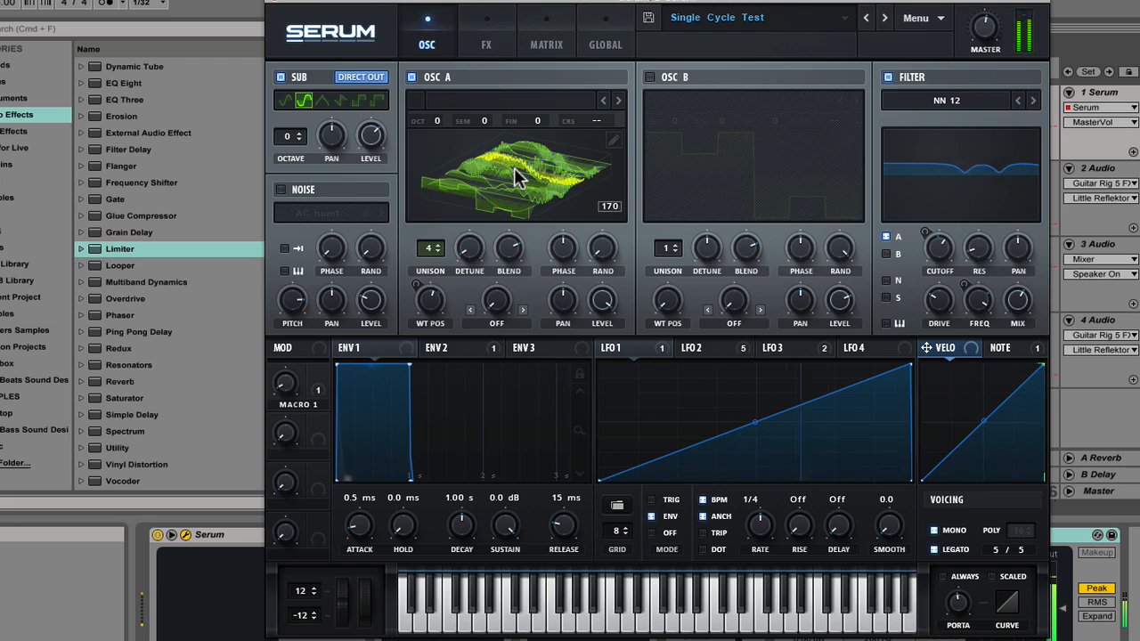